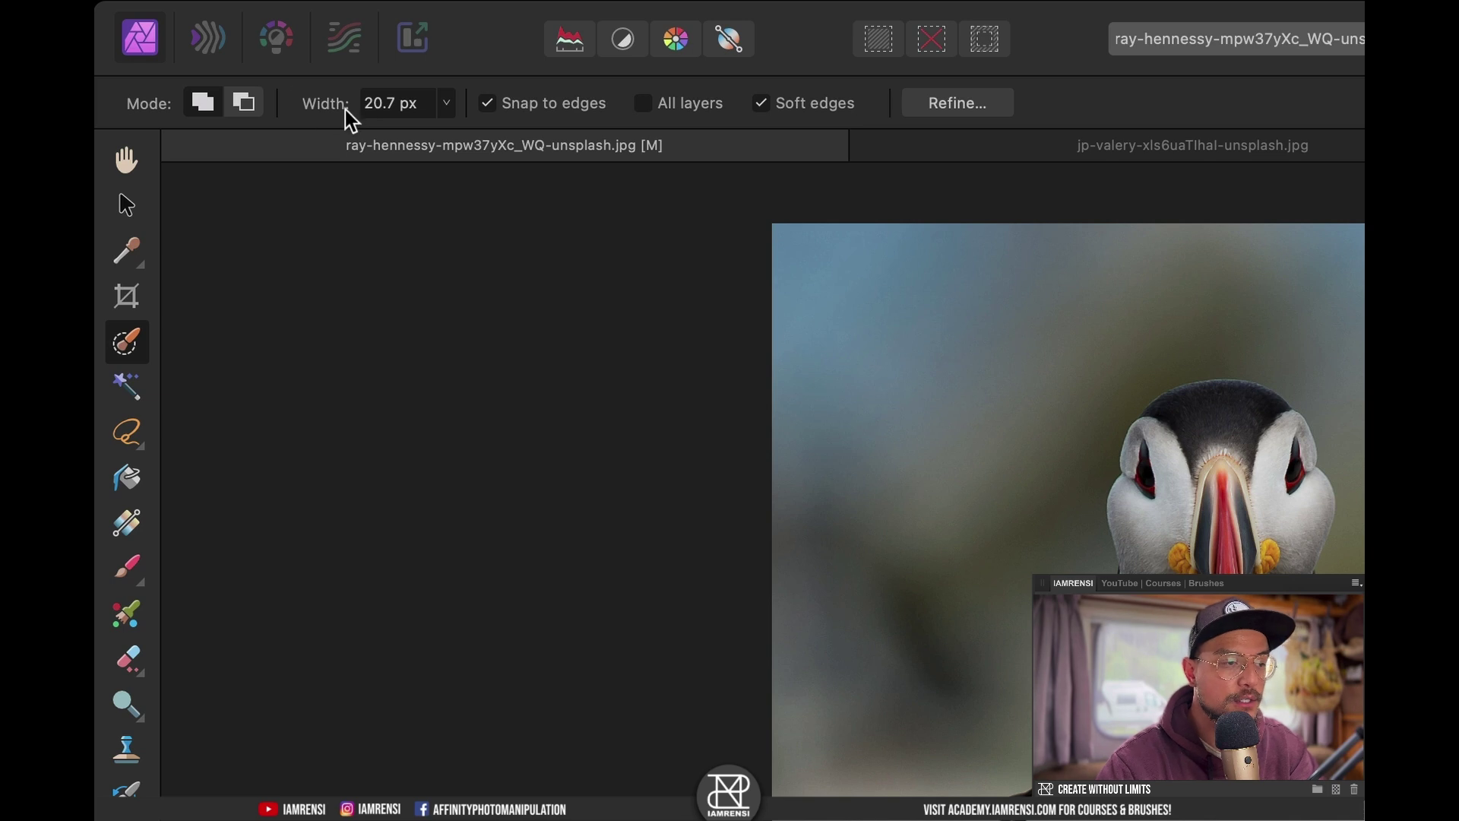
# Step: Set the Selection Brush width to 48 px and clear any existing selection
pyautogui.click(446, 102)
pyautogui.click(445, 134)
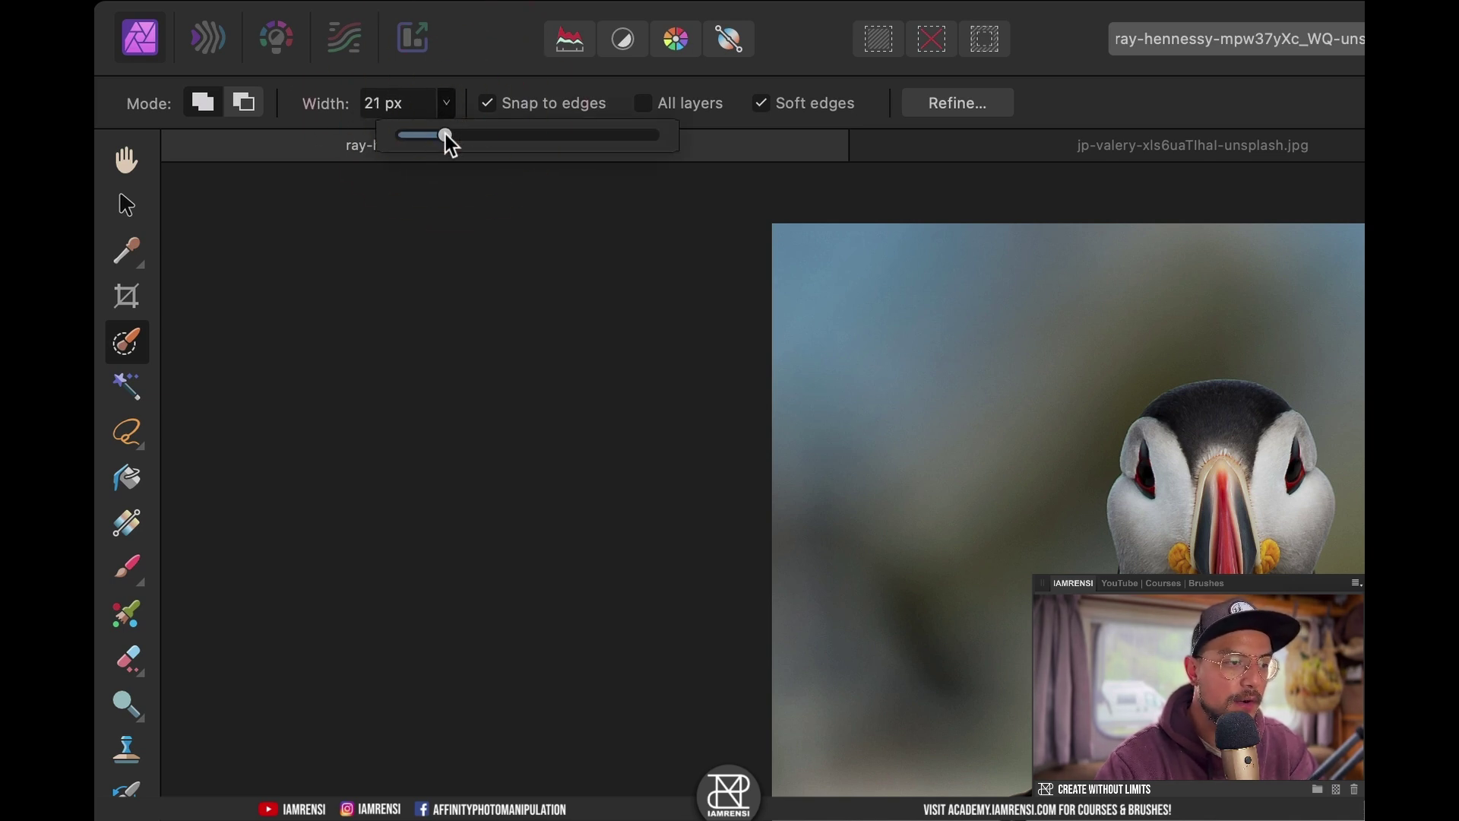
pyautogui.moveTo(445, 133); pyautogui.dragTo(502, 135)
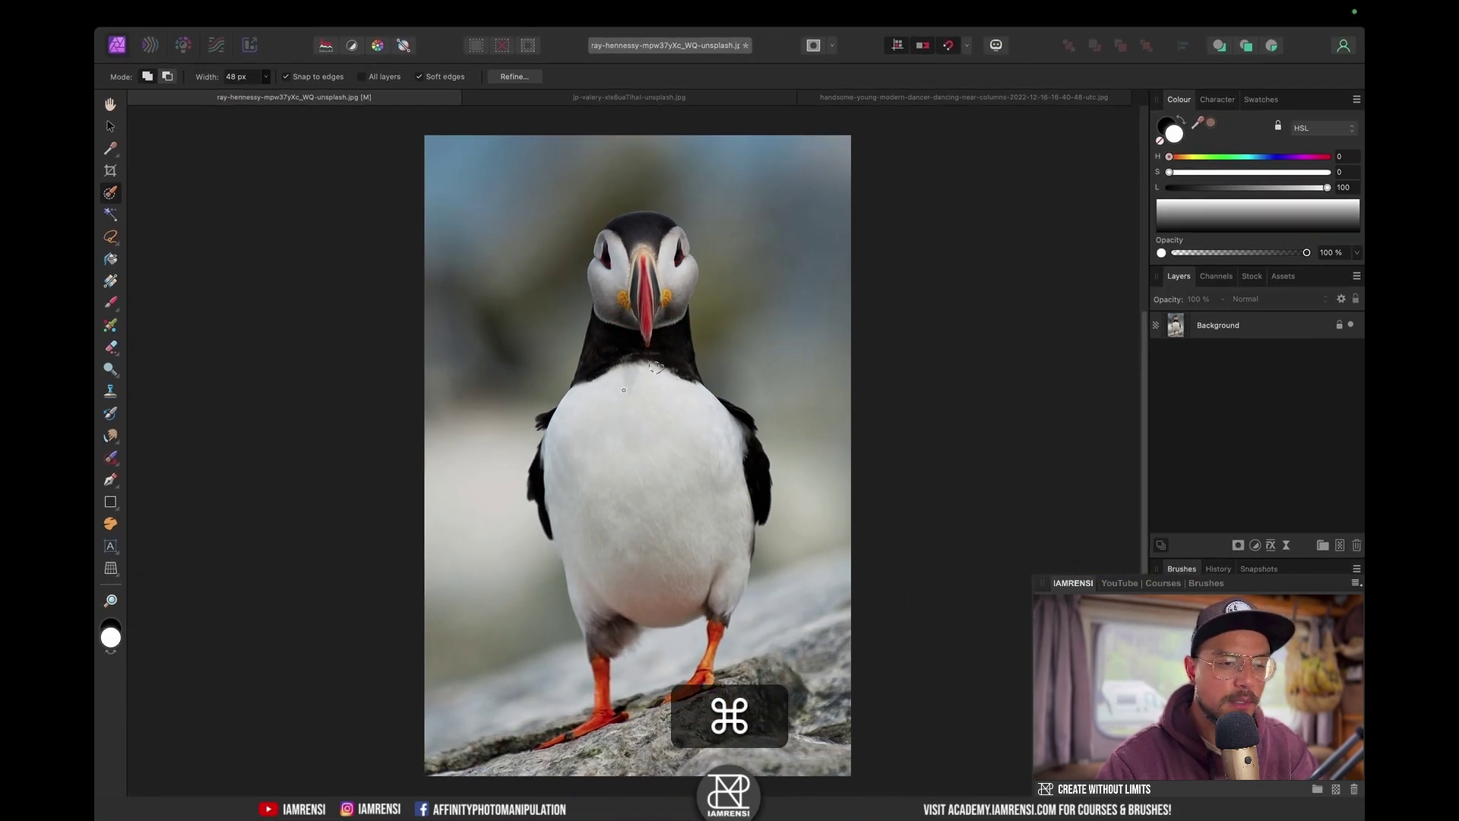
pyautogui.press('super+d')
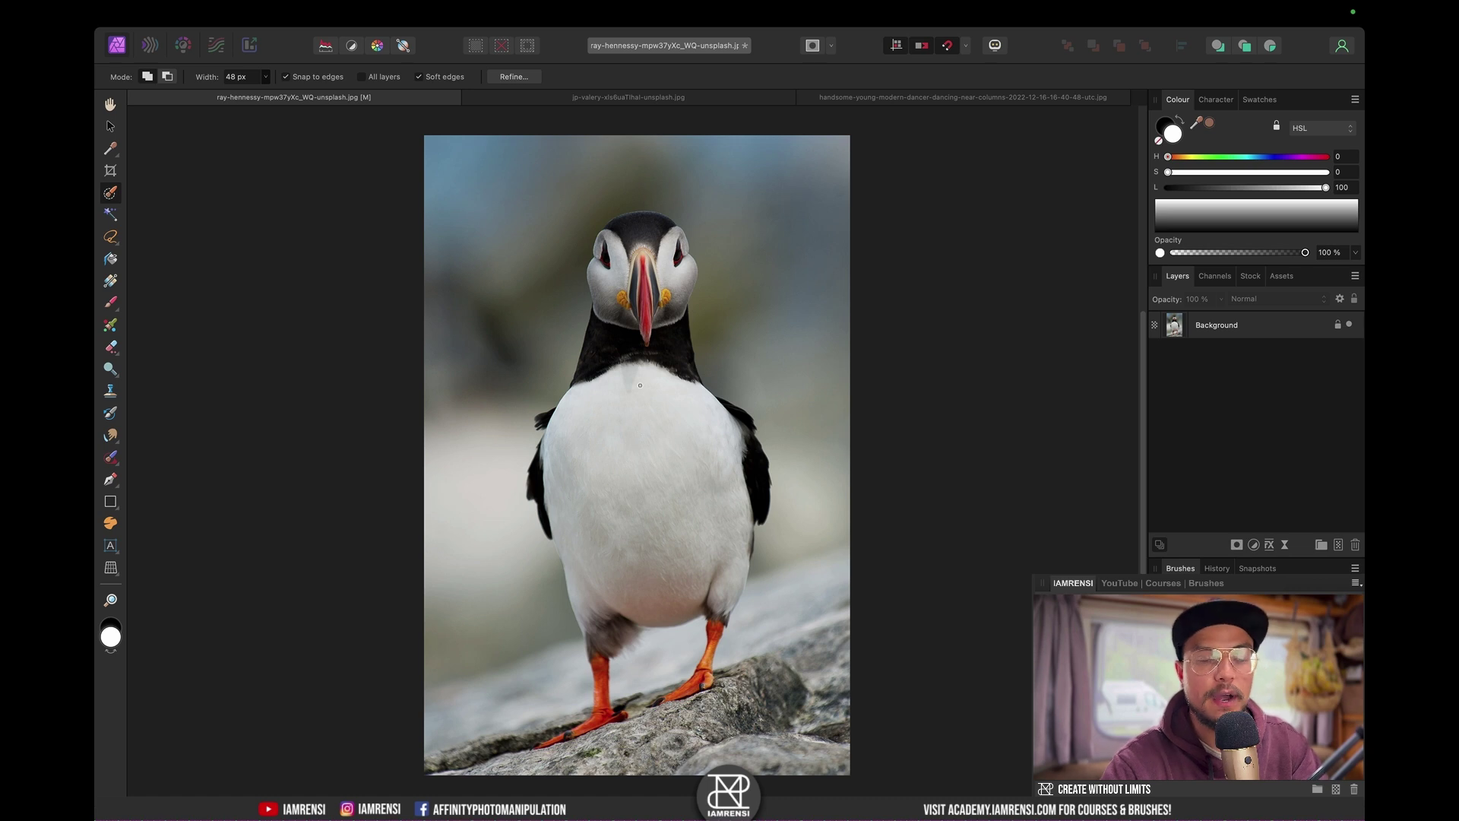
# Step: Select the puffin's head and body using the Selection Brush at a width of 282.2 px
pyautogui.press(']')
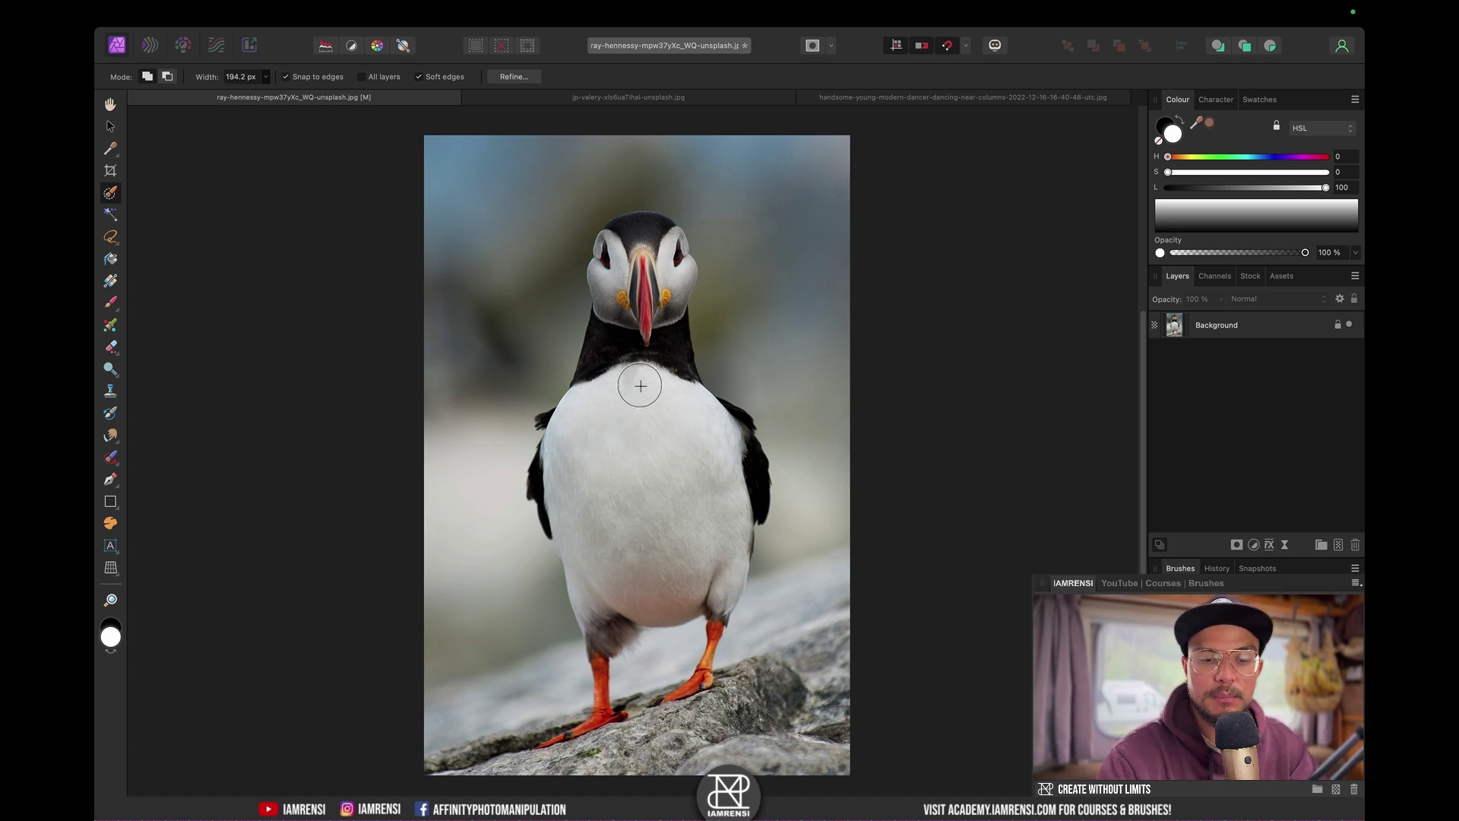
pyautogui.press('[')
pyautogui.press('[')
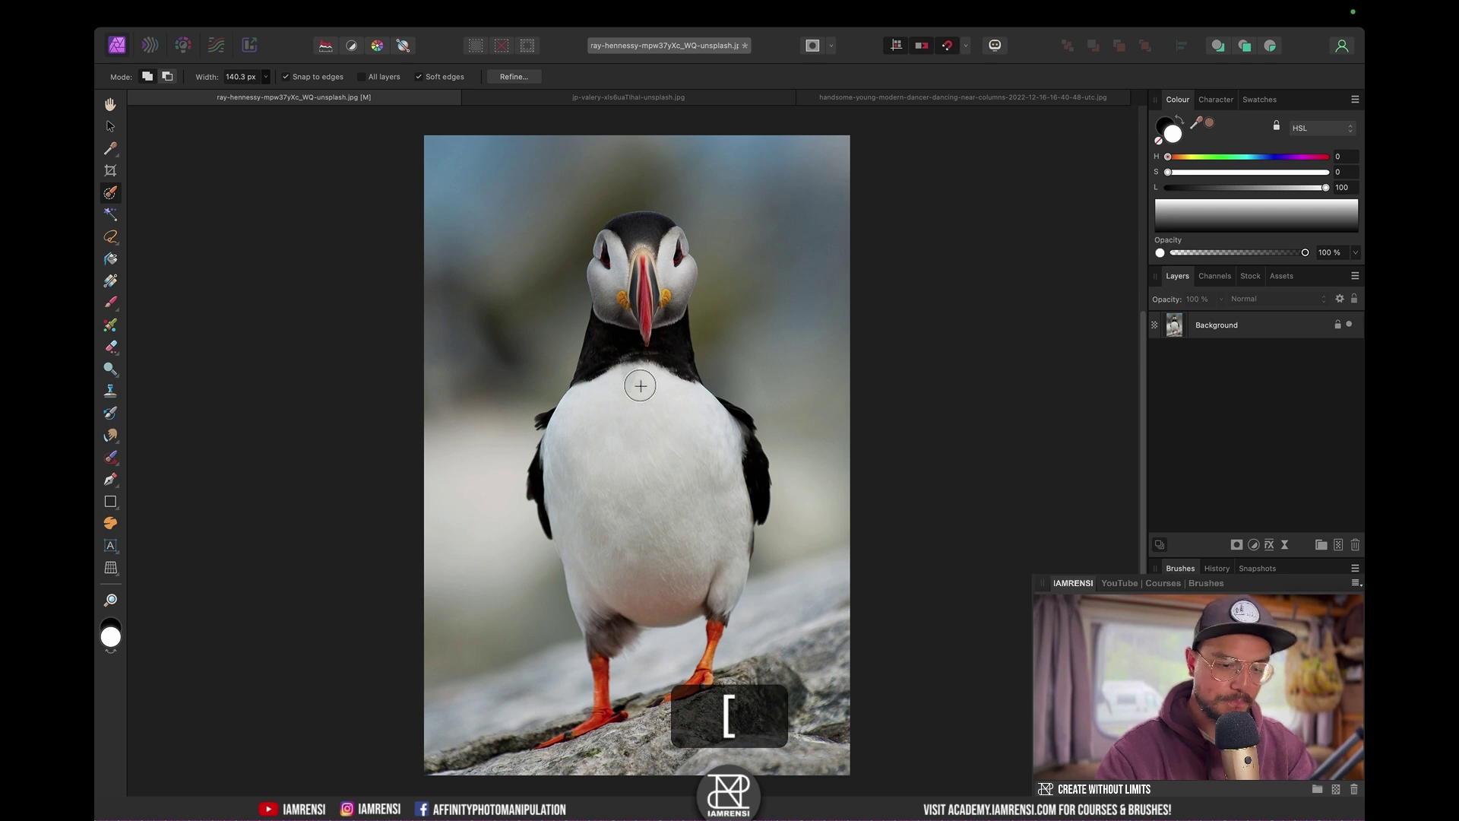
pyautogui.press(']')
pyautogui.press(']')
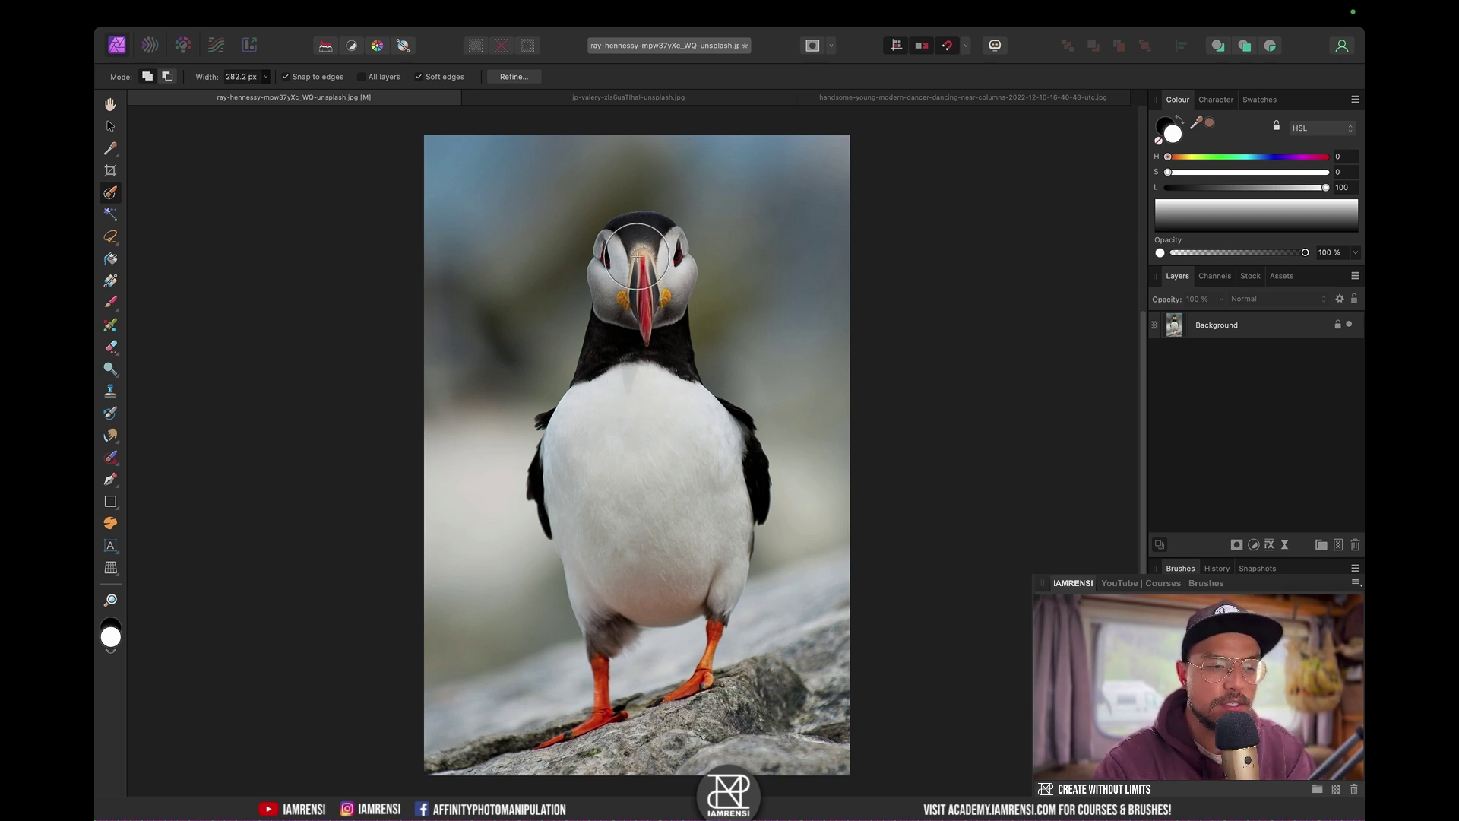
pyautogui.moveTo(637, 257)
pyautogui.mouseDown()
pyautogui.moveTo(605, 531)
pyautogui.moveTo(623, 546)
pyautogui.moveTo(728, 470)
pyautogui.moveTo(705, 458)
pyautogui.moveTo(566, 483)
pyautogui.moveTo(605, 504)
pyautogui.mouseUp()
# Step: Reduce the Selection Brush width to 40.1 px for the puffin's legs
pyautogui.scroll(-2, 605, 505)
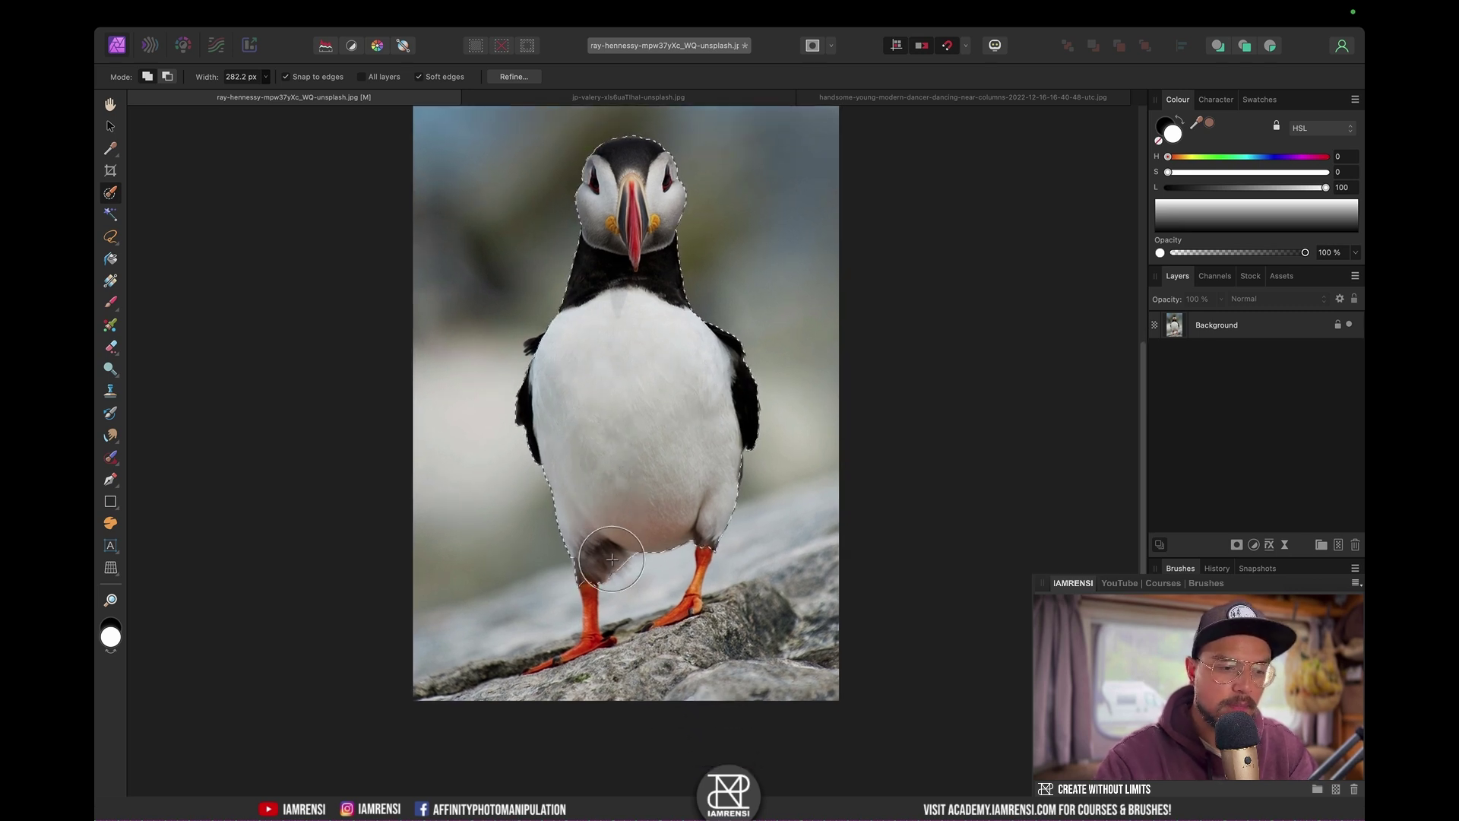
pyautogui.press('[')
pyautogui.press('[')
pyautogui.press('[')
pyautogui.press('[')
pyautogui.press('[')
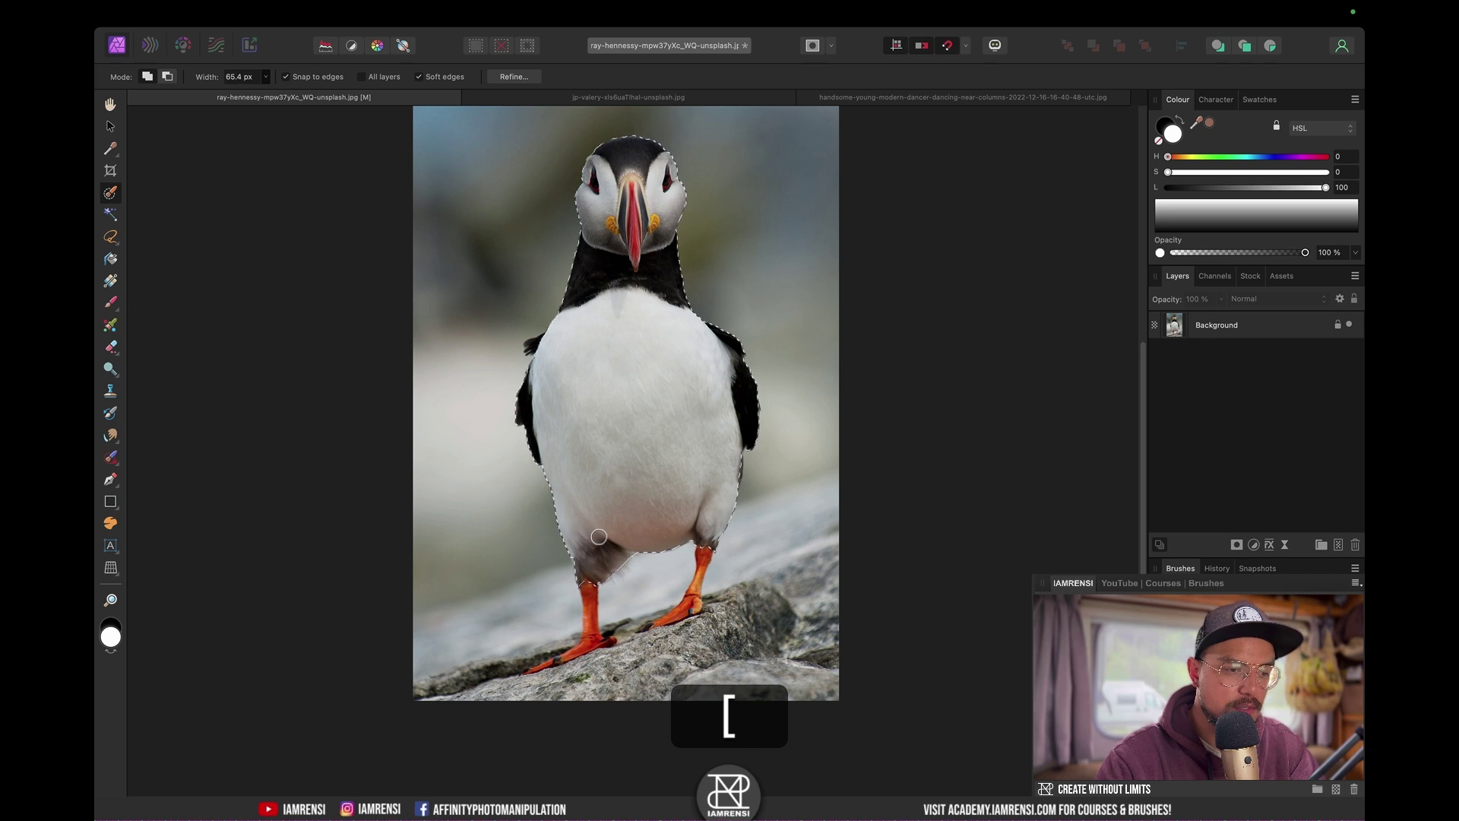
pyautogui.press('[')
pyautogui.press('[')
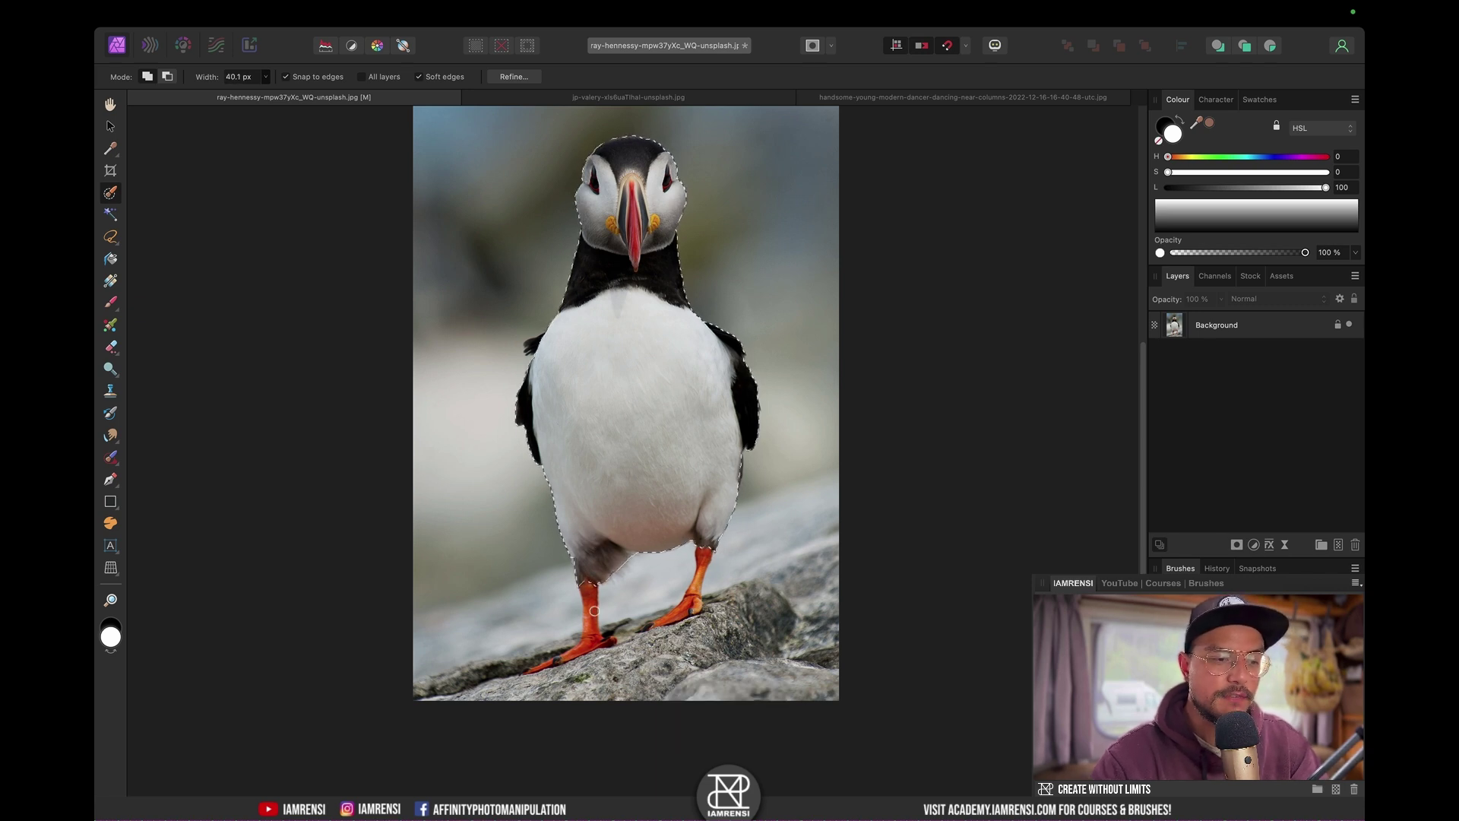
# Step: Add the puffin's left leg and most of its foot in the photo to the selection
pyautogui.press('super')
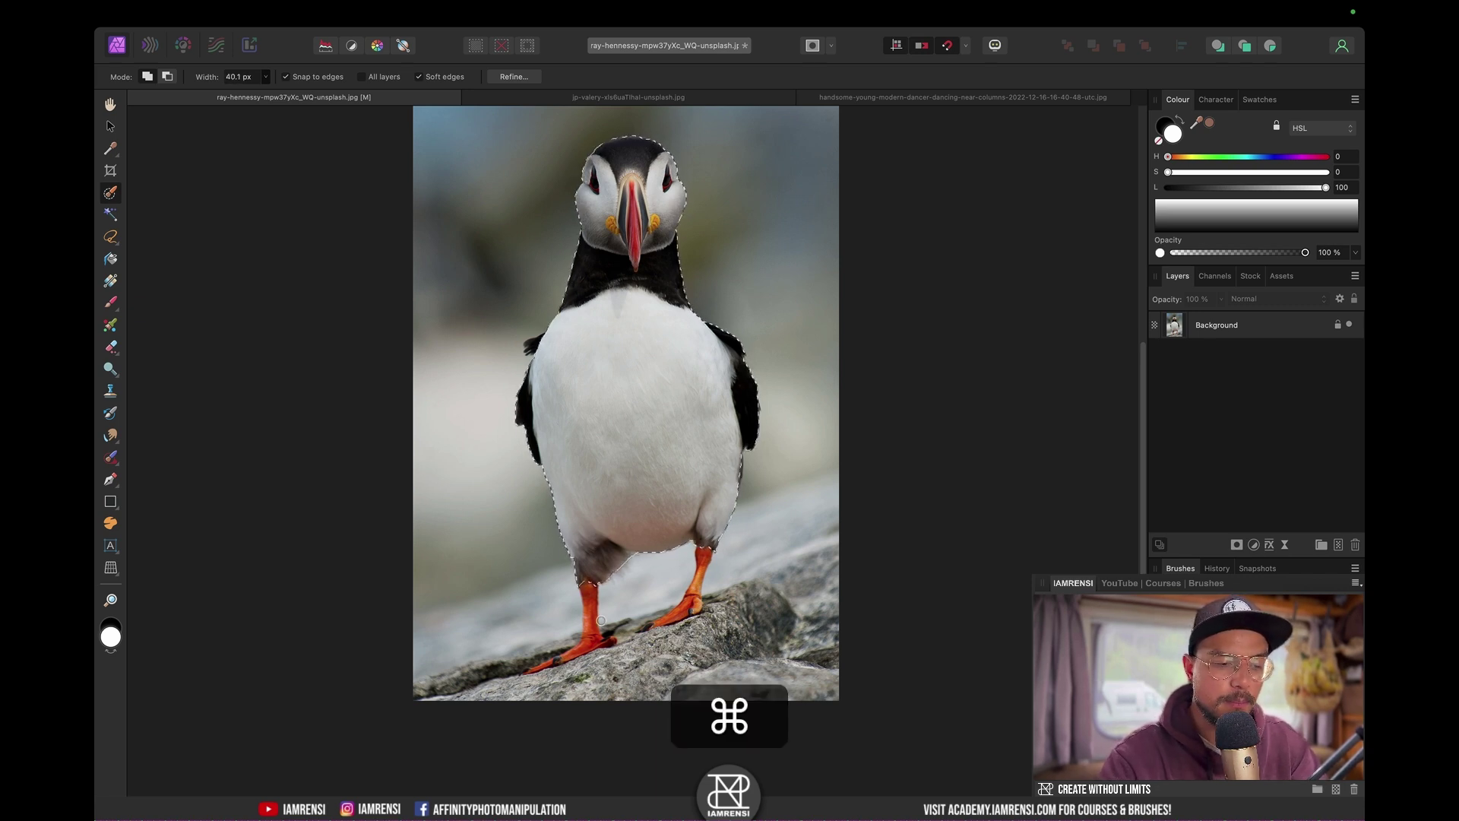
pyautogui.press('super+equal')
pyautogui.press('super+equal')
pyautogui.press('super+equal')
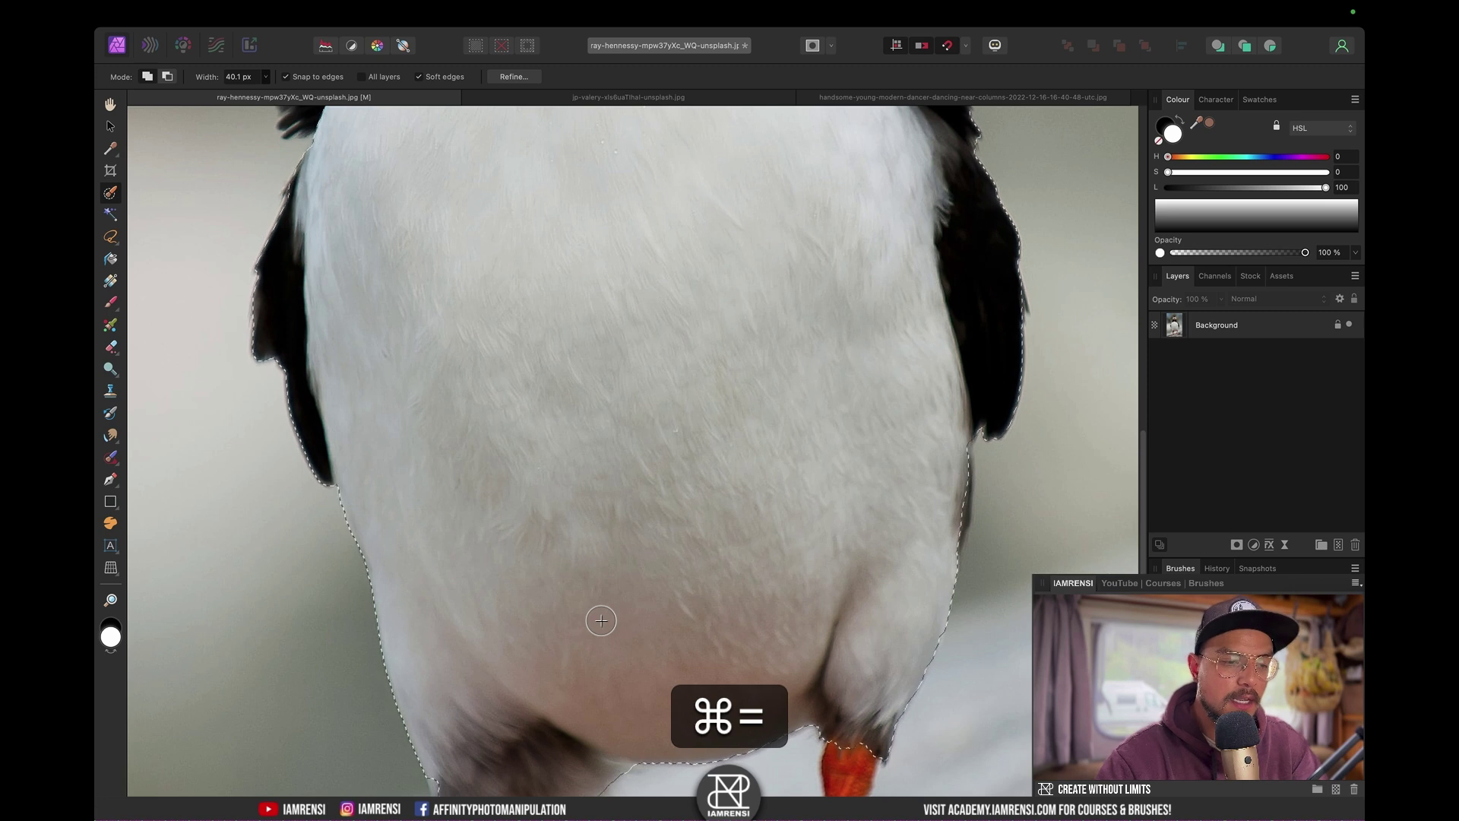
pyautogui.scroll(-5, 601, 621)
pyautogui.hscroll(-2, 601, 621)
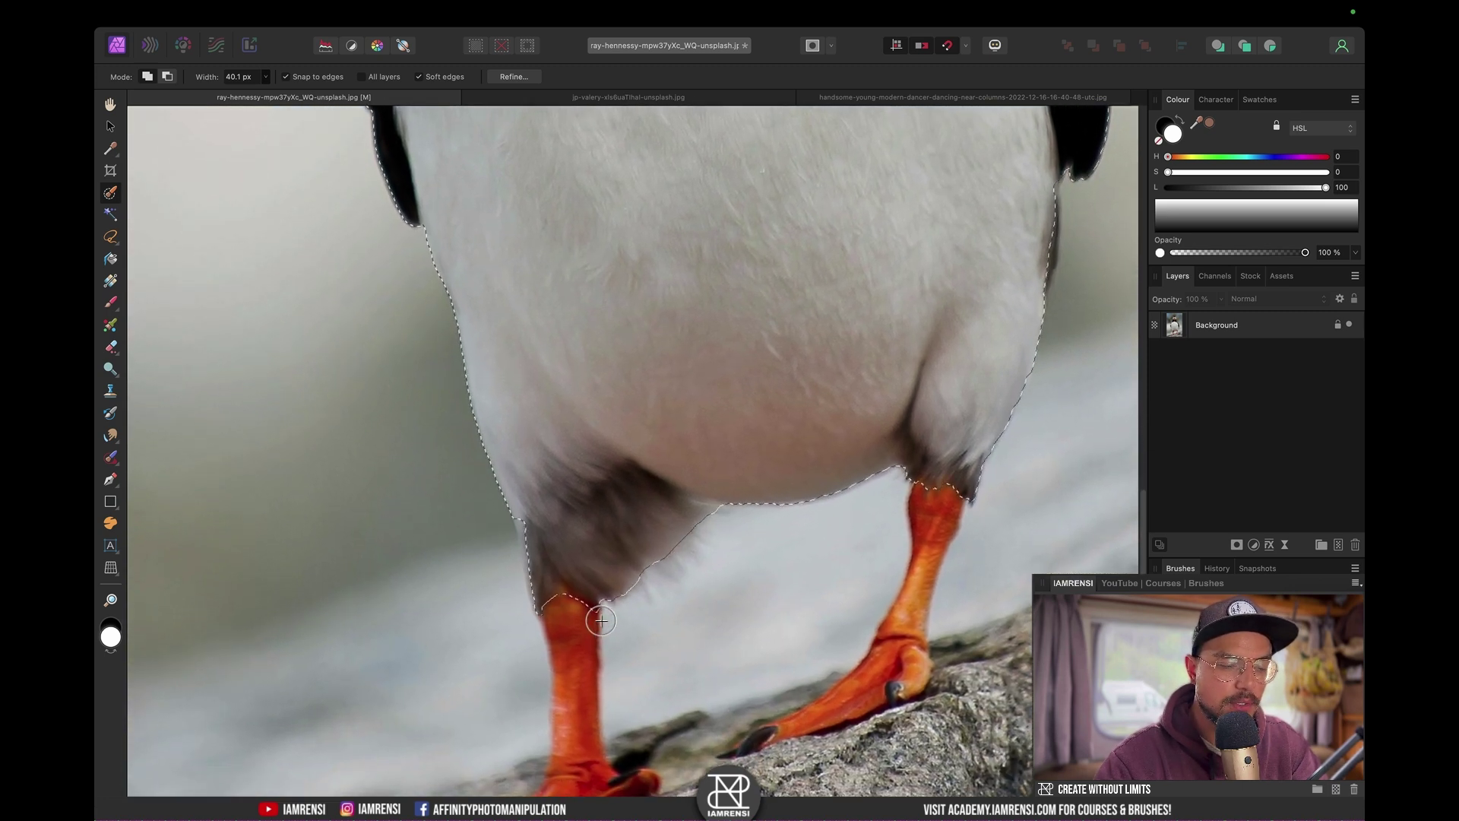
pyautogui.scroll(5, 601, 621)
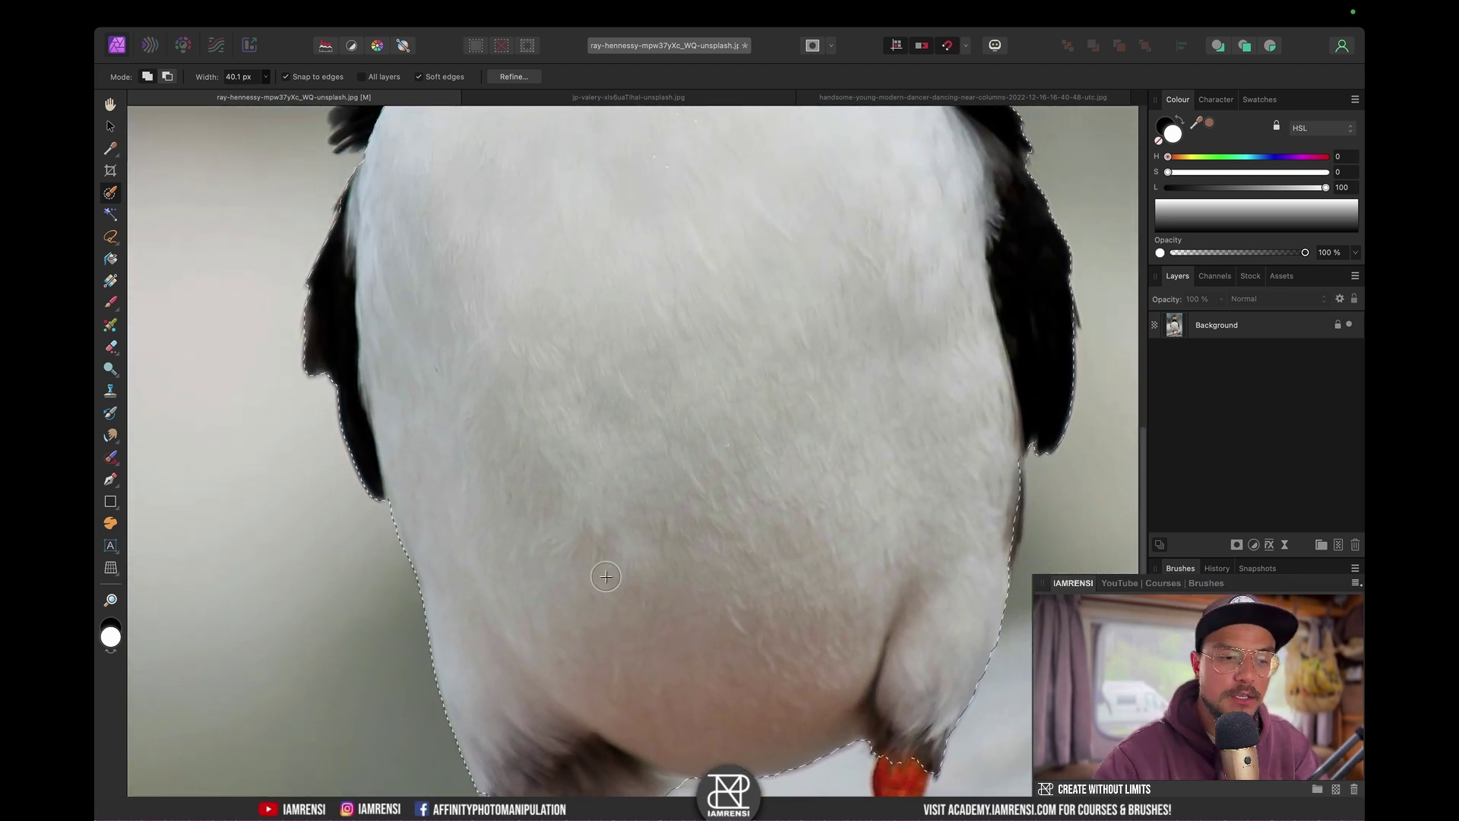
pyautogui.press('space')
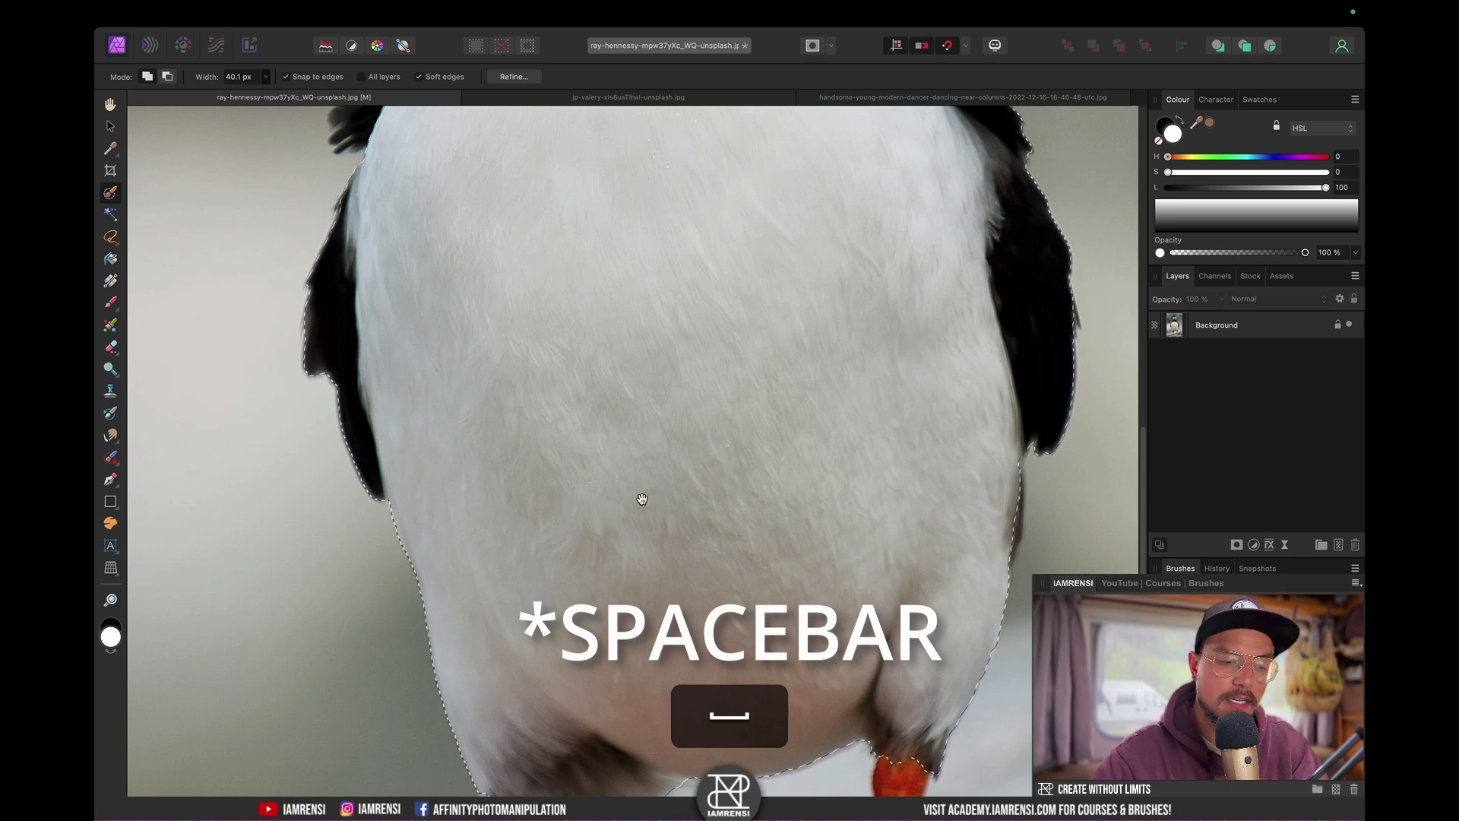
pyautogui.moveTo(642, 499); pyautogui.dragTo(765, 193)
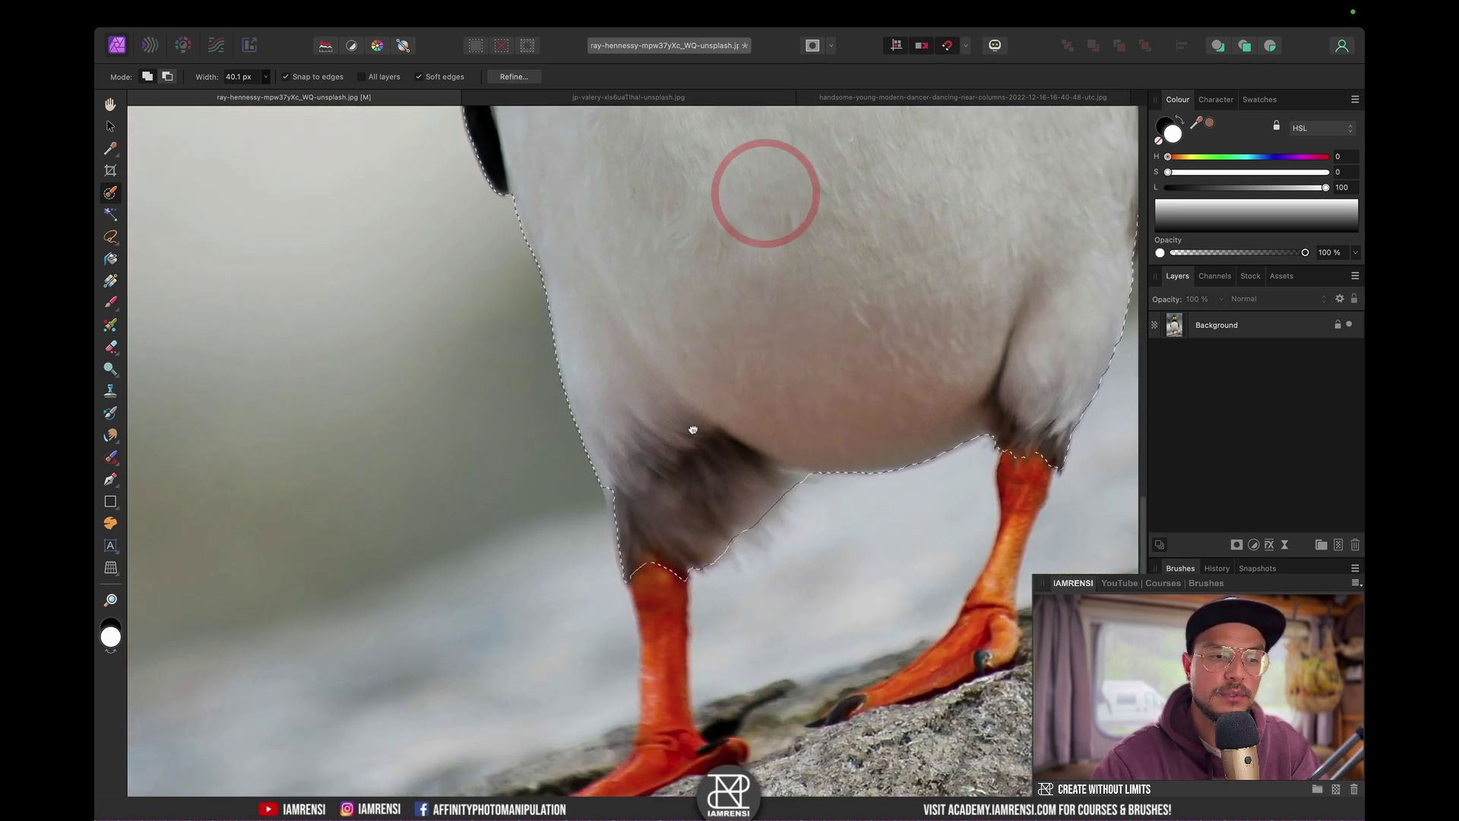
pyautogui.moveTo(692, 429); pyautogui.dragTo(687, 204)
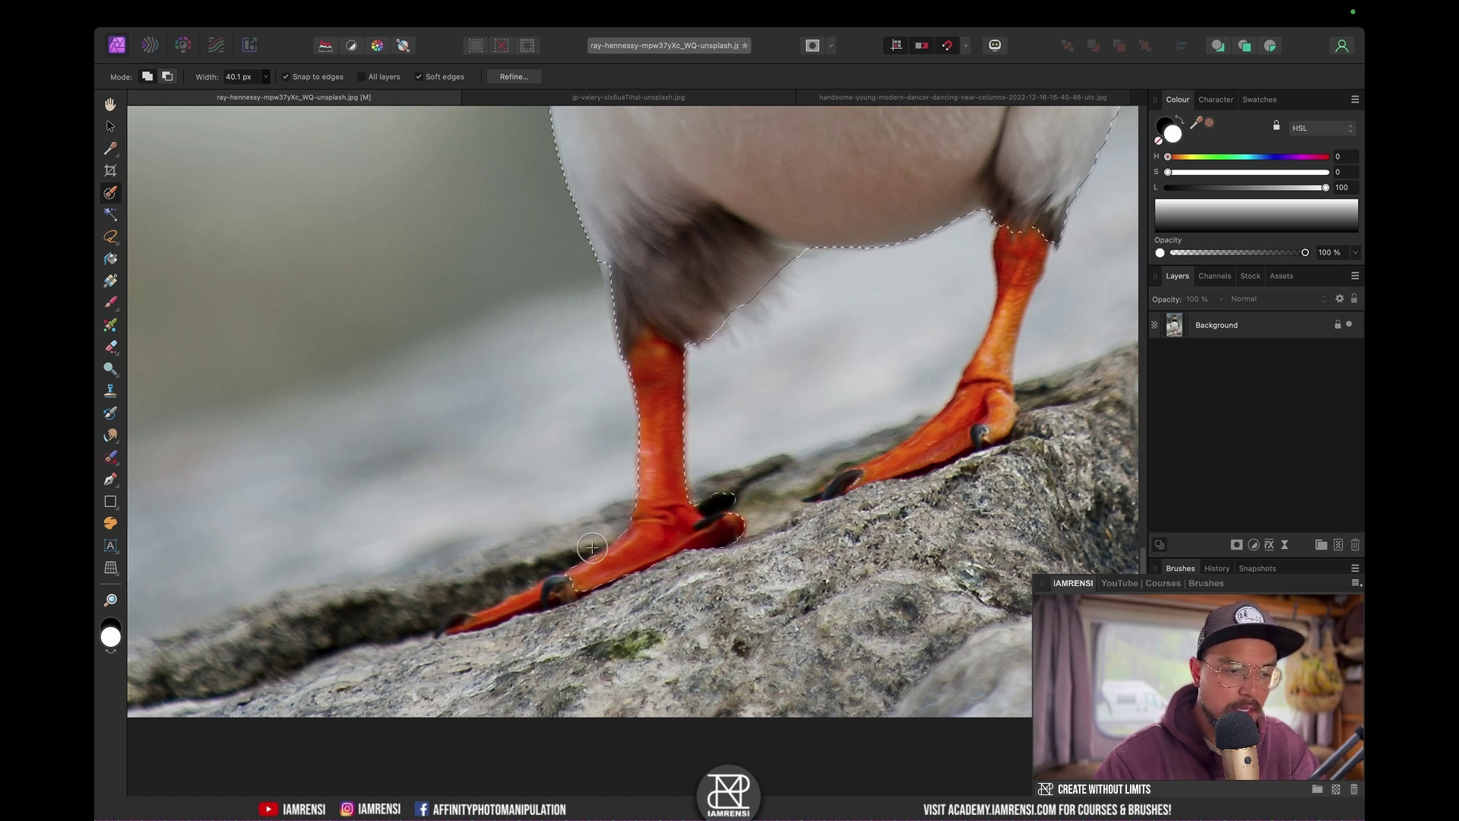
# Step: Reduce the brush width to 15.1 px and add the toe and claw tip of the left foot to the selection
pyautogui.press('[')
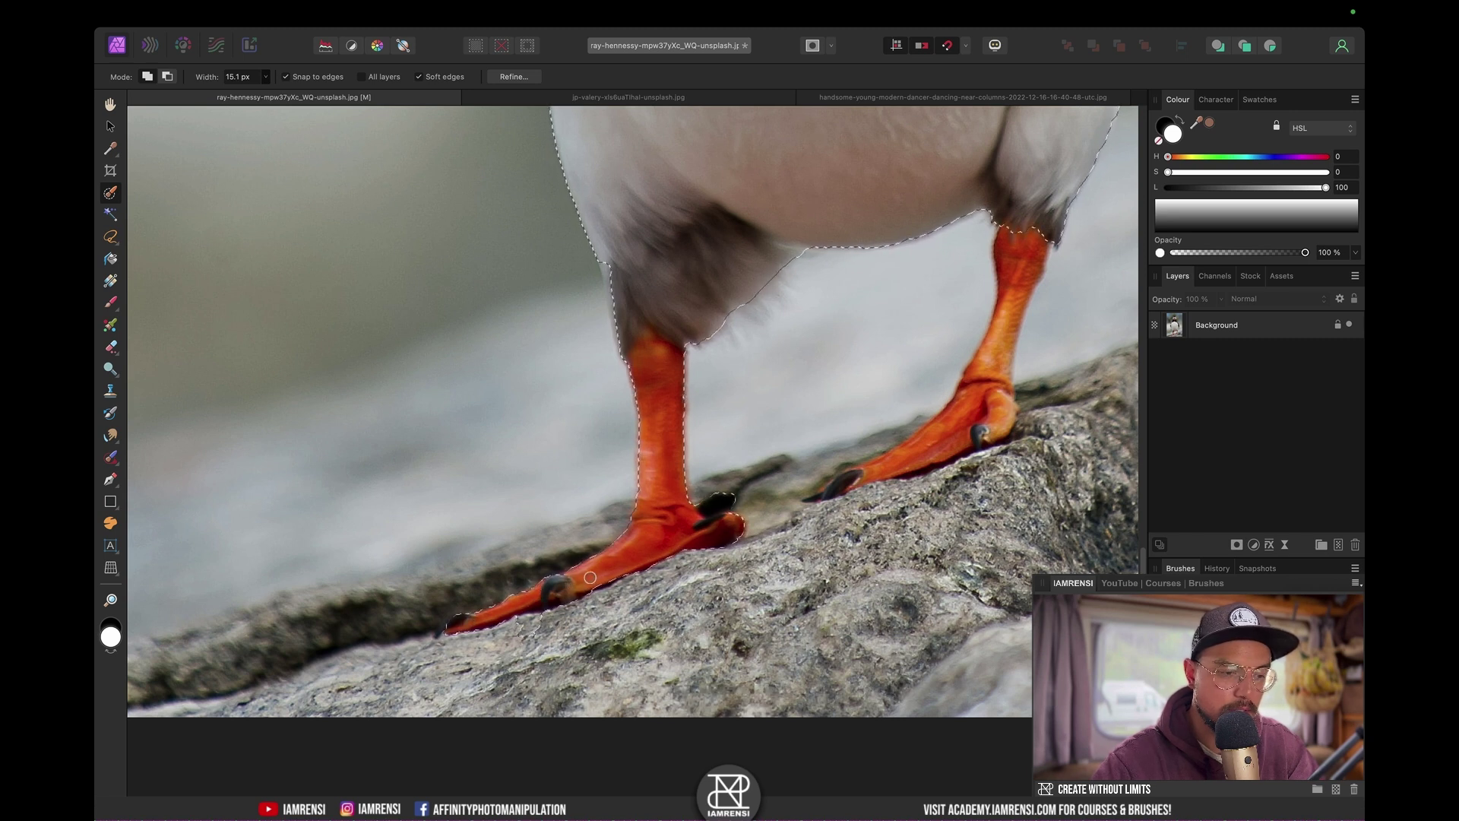
pyautogui.moveTo(443, 633); pyautogui.dragTo(439, 635)
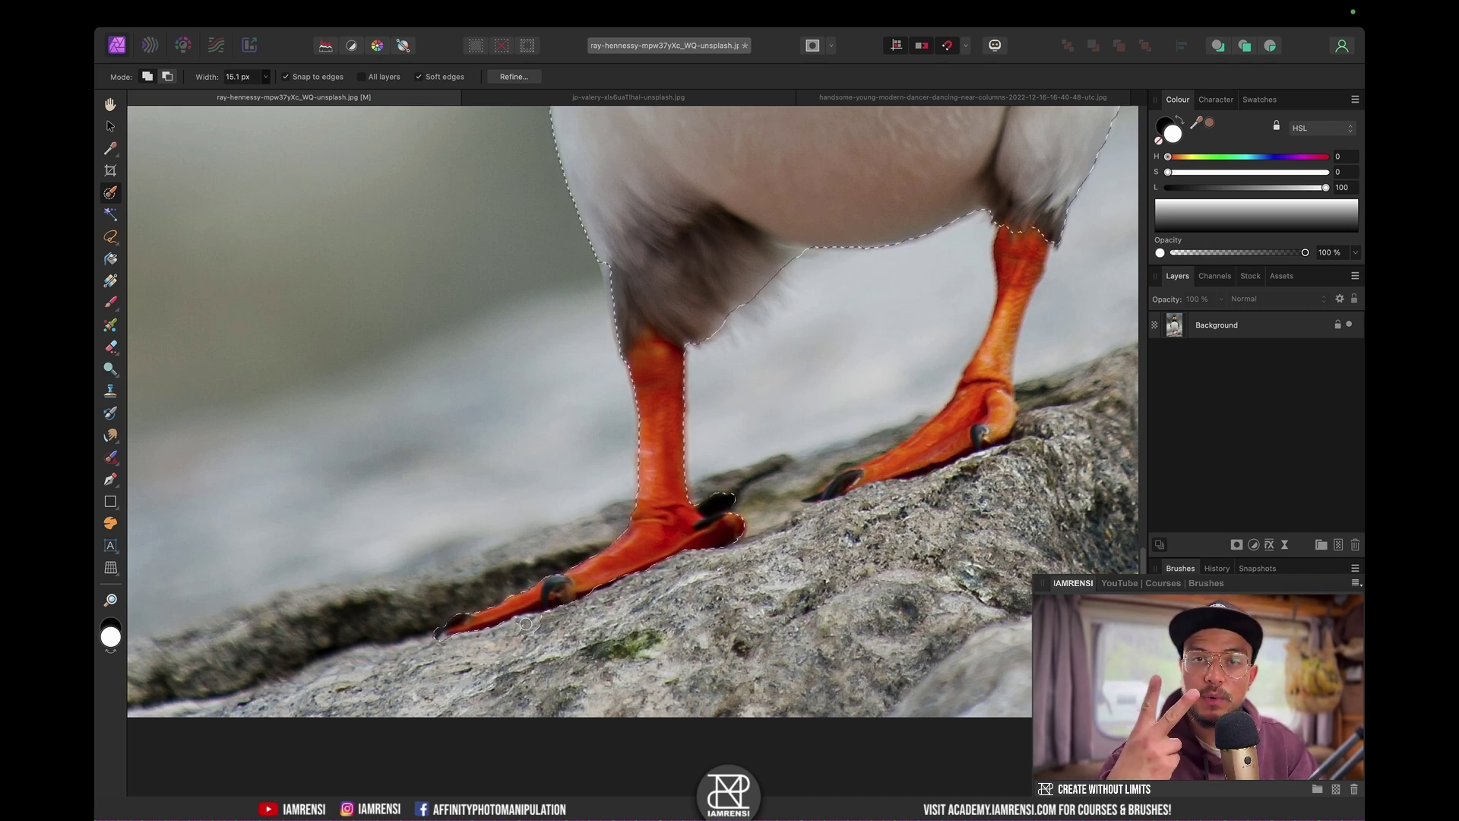
pyautogui.scroll(2, 348, 358)
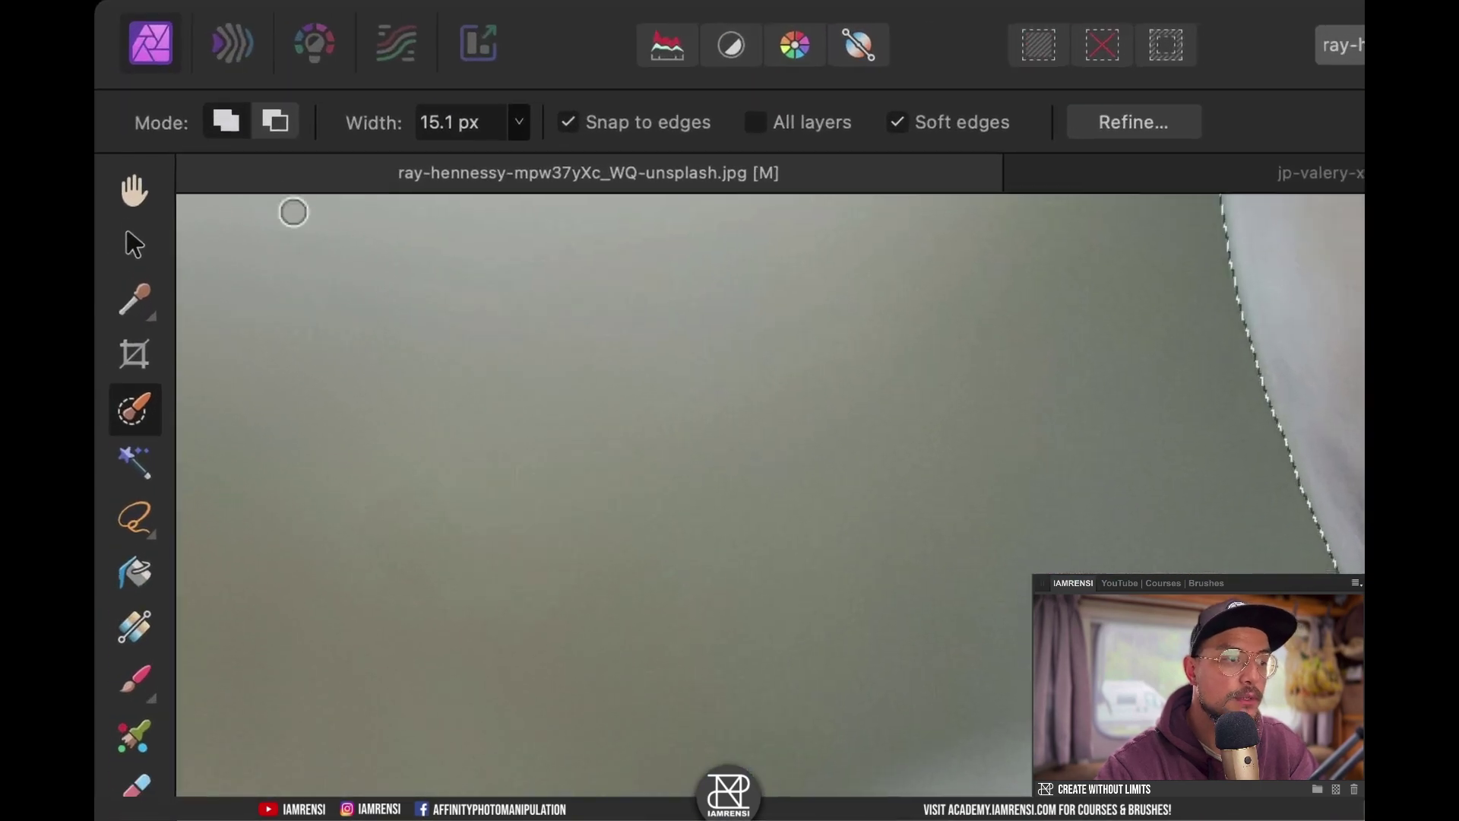
# Step: Switch the Selection Brush to Subtract mode and back to Add mode
pyautogui.click(279, 126)
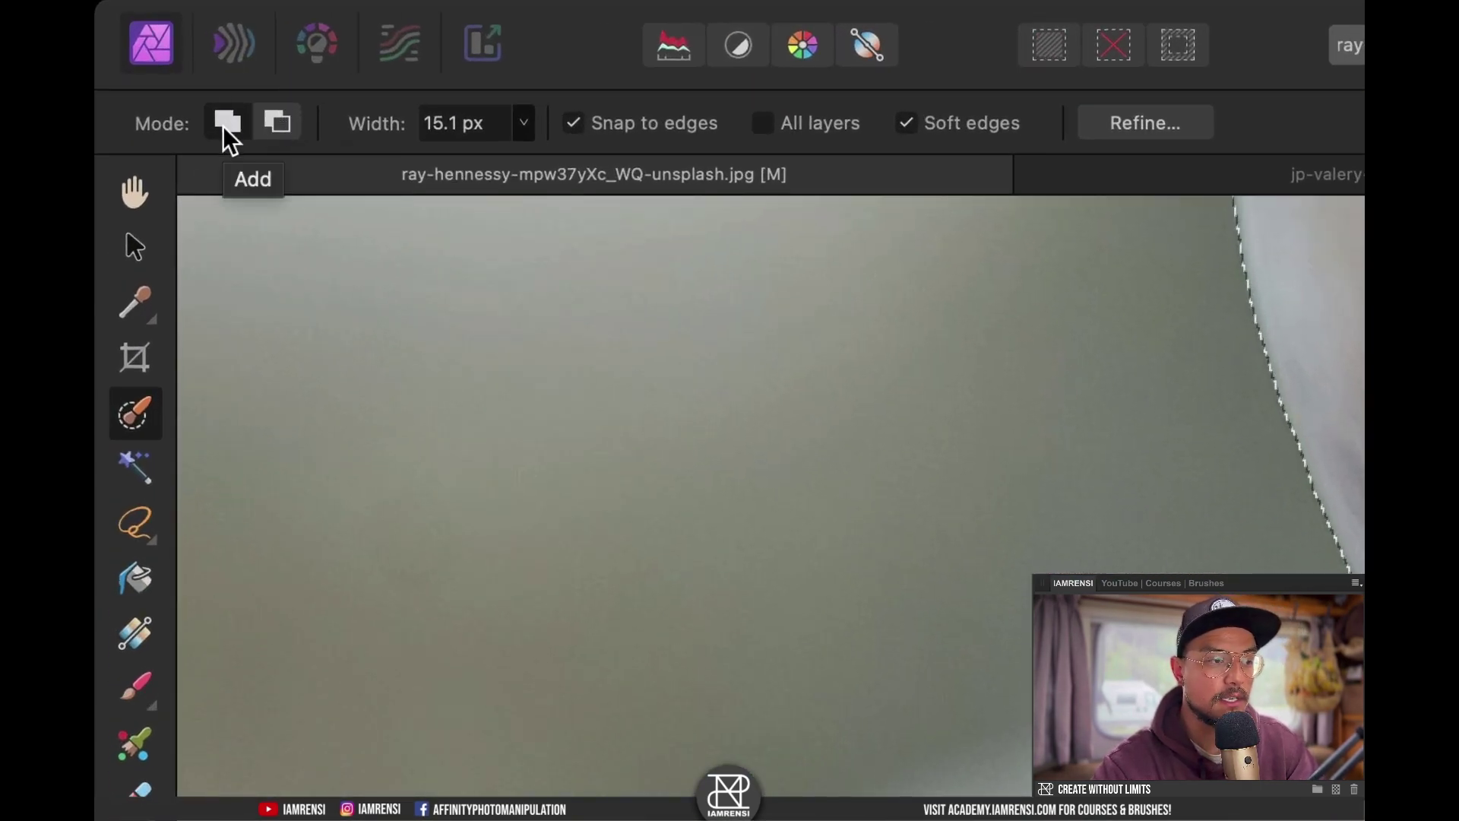
pyautogui.click(287, 133)
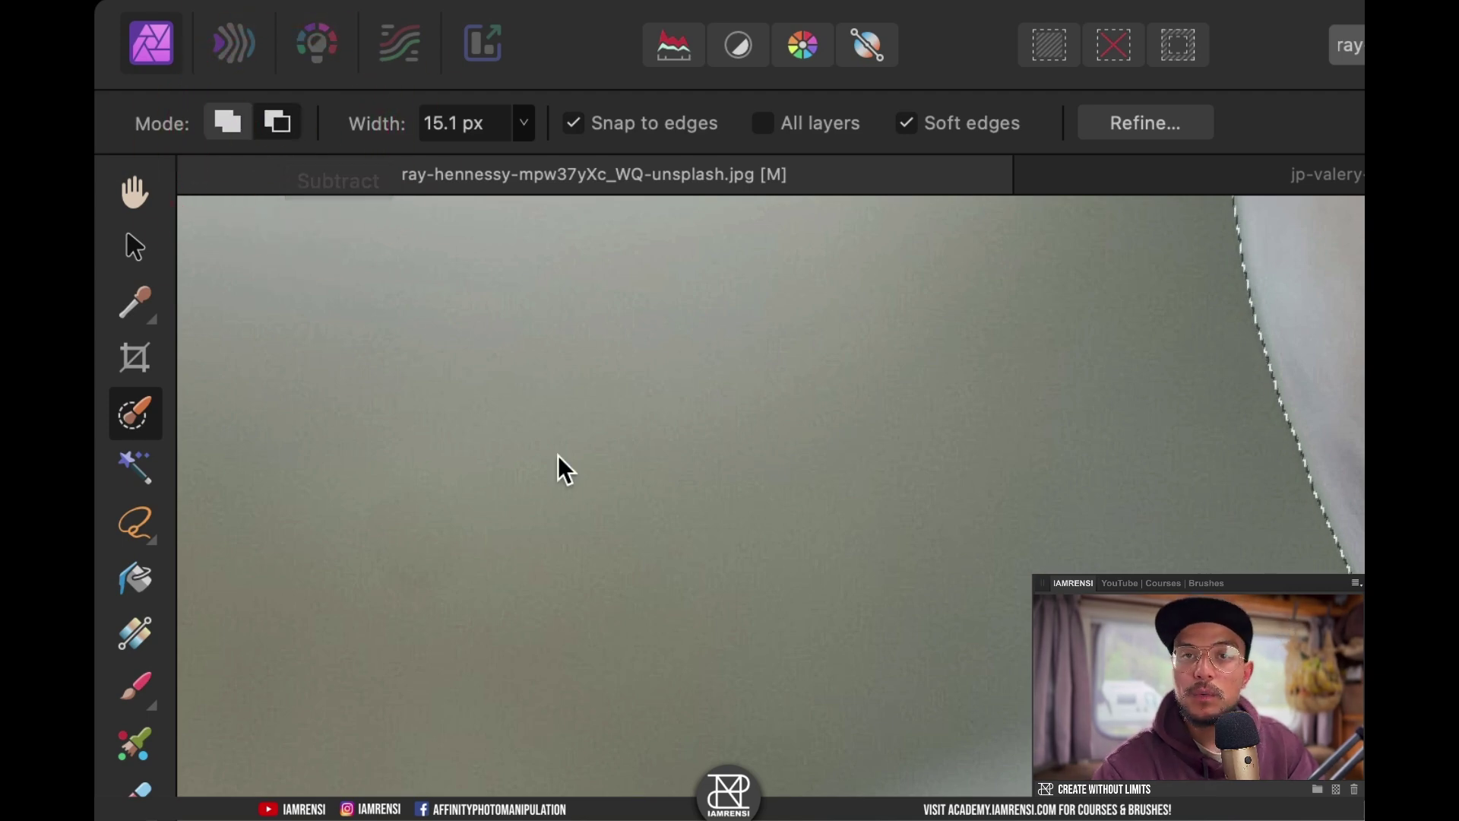
pyautogui.click(243, 130)
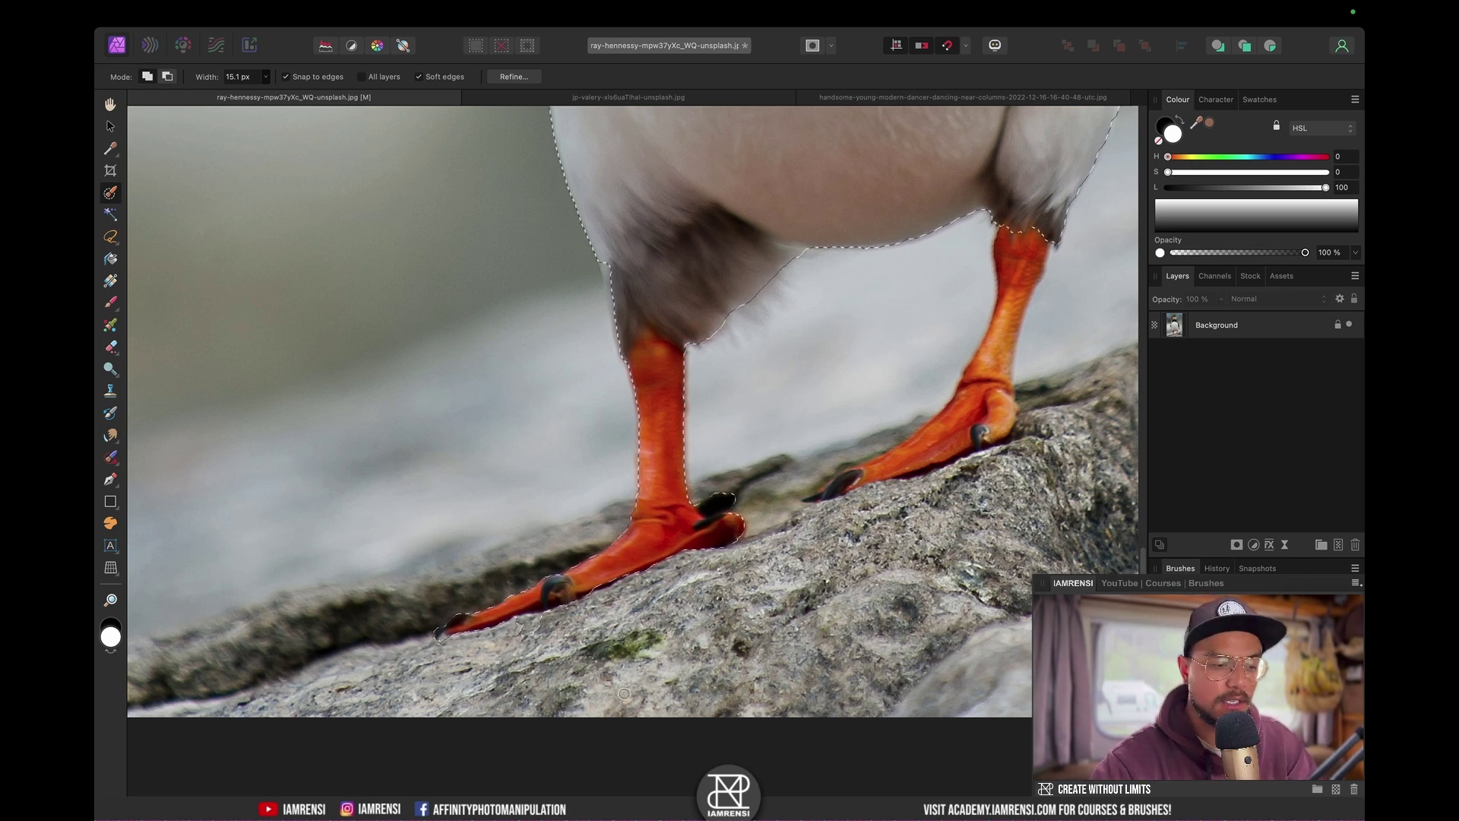
# Step: Subtract the rock areas along the underside and toe tip of the left foot from the selection
pyautogui.press('alt')
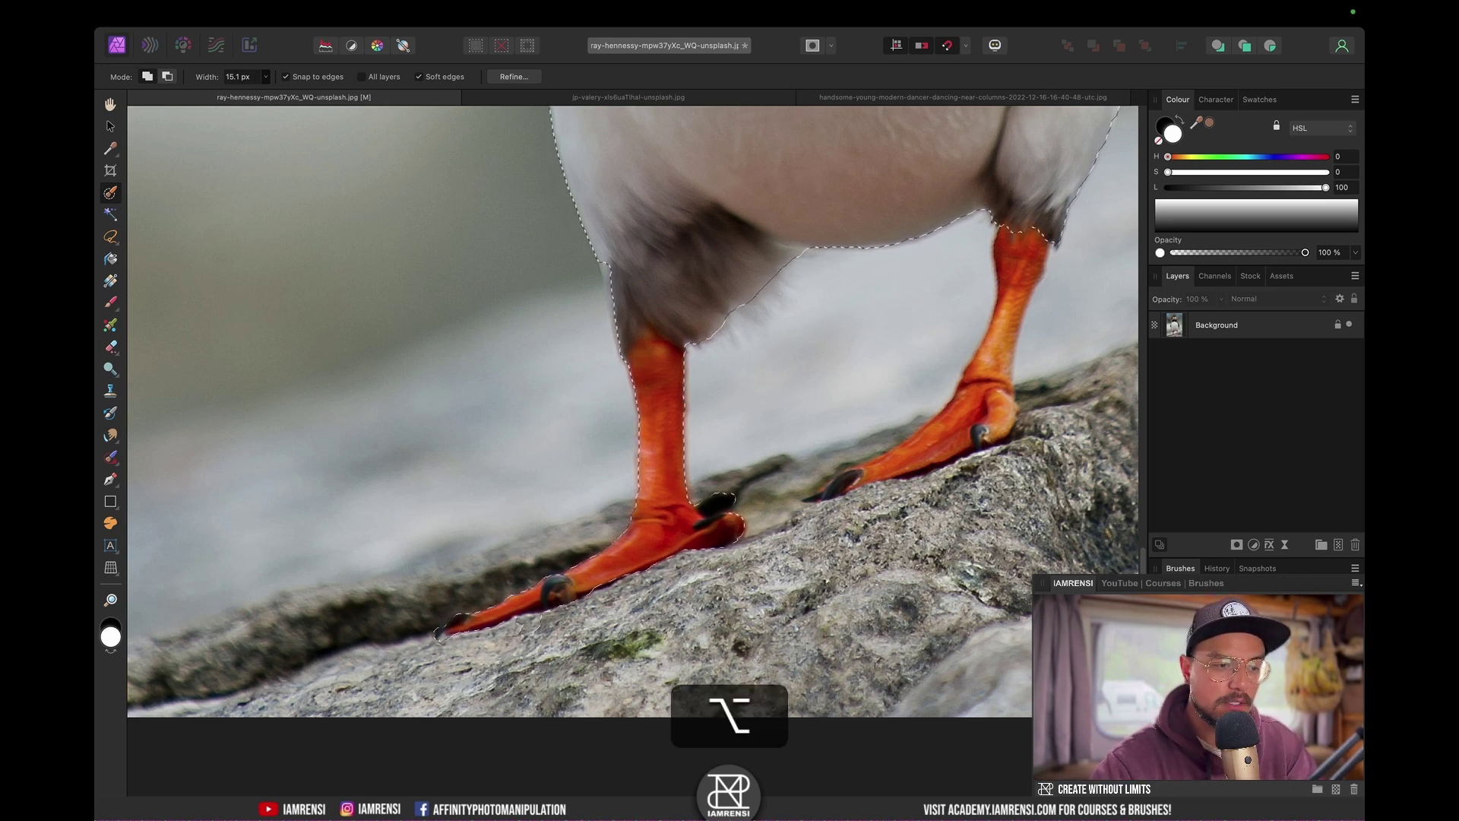
pyautogui.keyDown('alt'); pyautogui.click(524, 630); pyautogui.keyUp('alt')
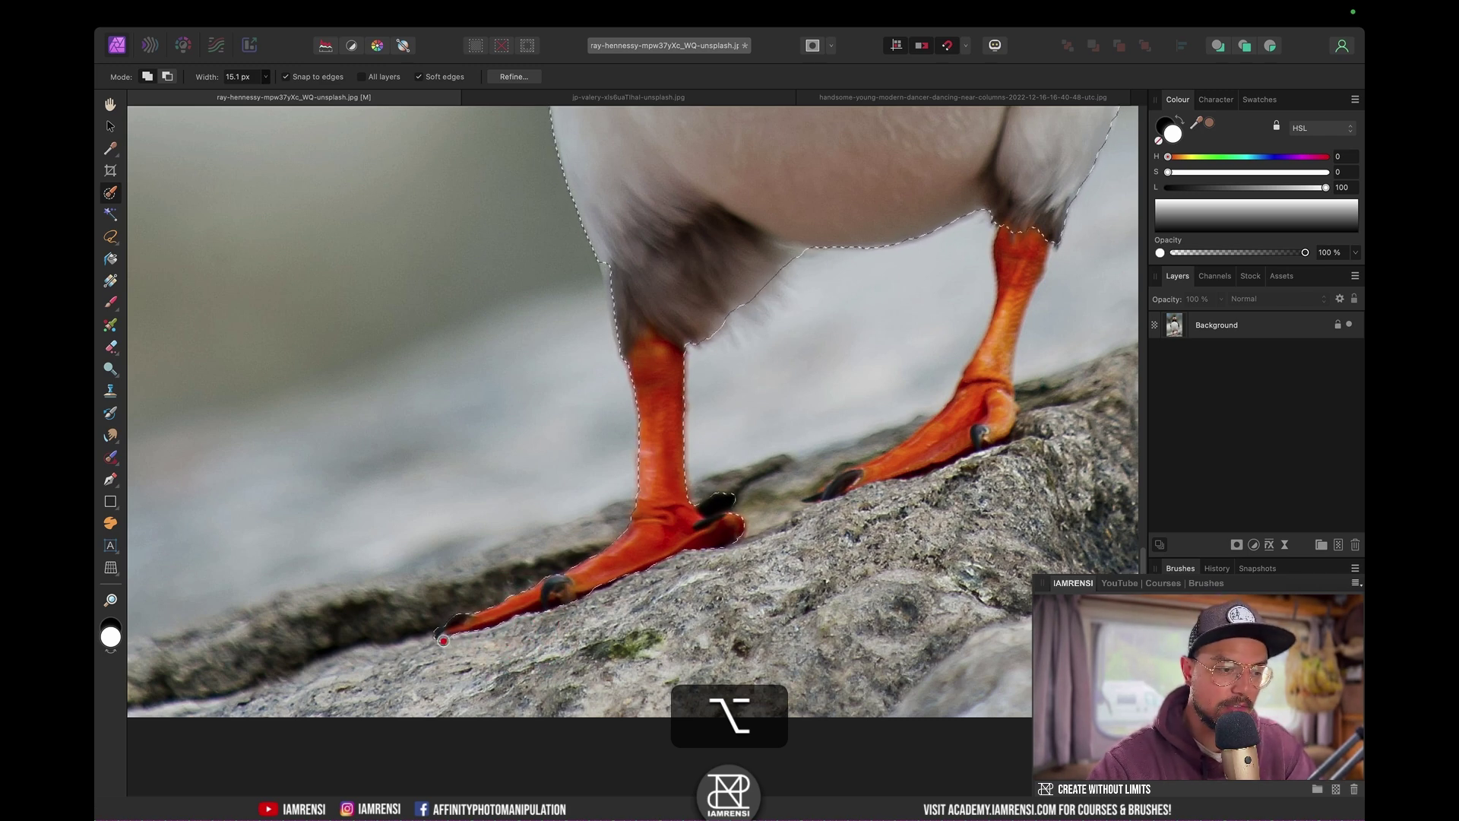
pyautogui.keyDown('alt'); pyautogui.click(445, 642); pyautogui.keyUp('alt')
# Step: Add the puffin's right leg and foot in the photo to the selection and subtract excess around the heel
pyautogui.hscroll(5, 582, 630)
pyautogui.scroll(3, 582, 630)
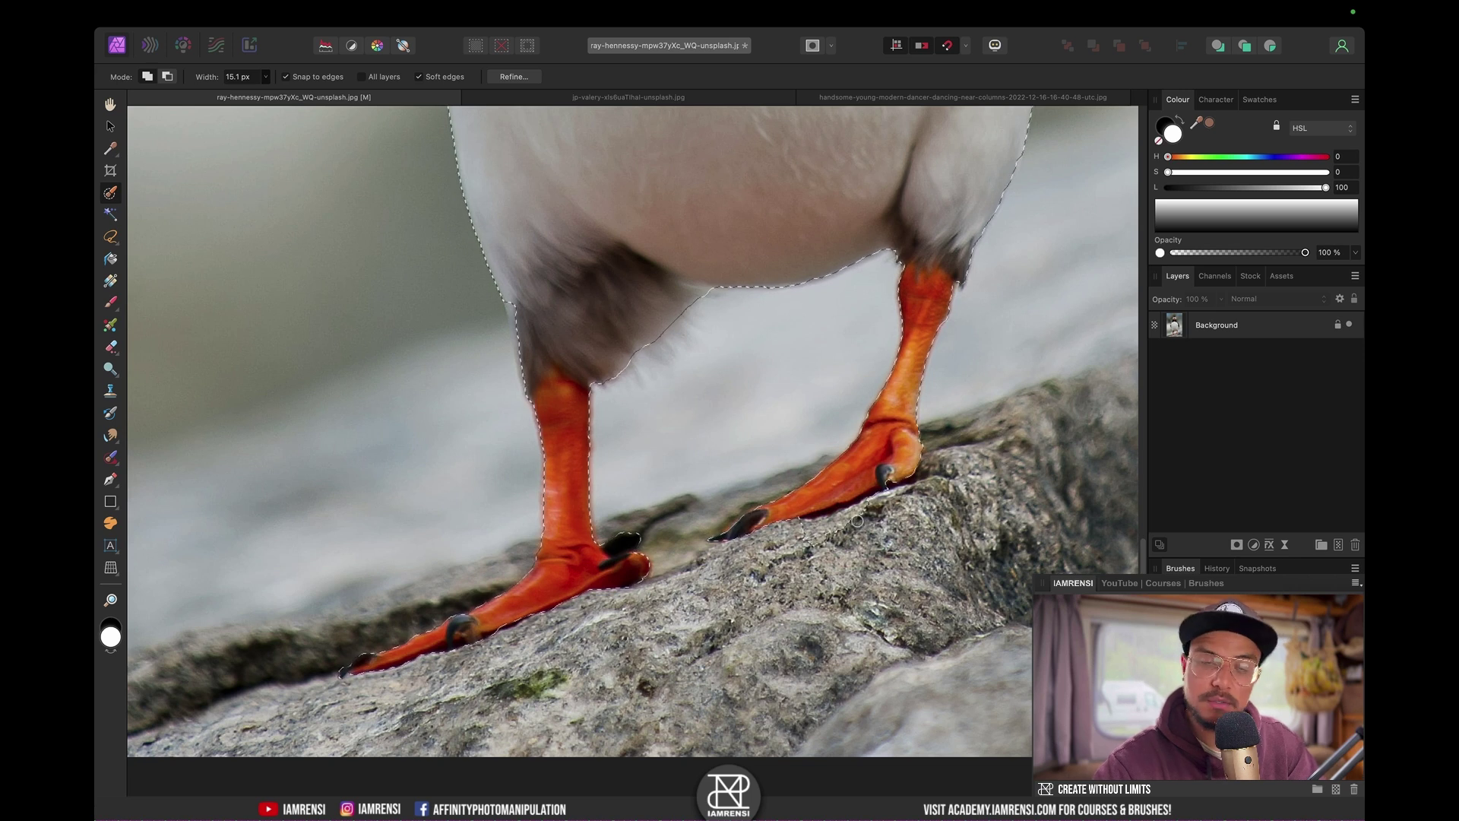
pyautogui.press('alt')
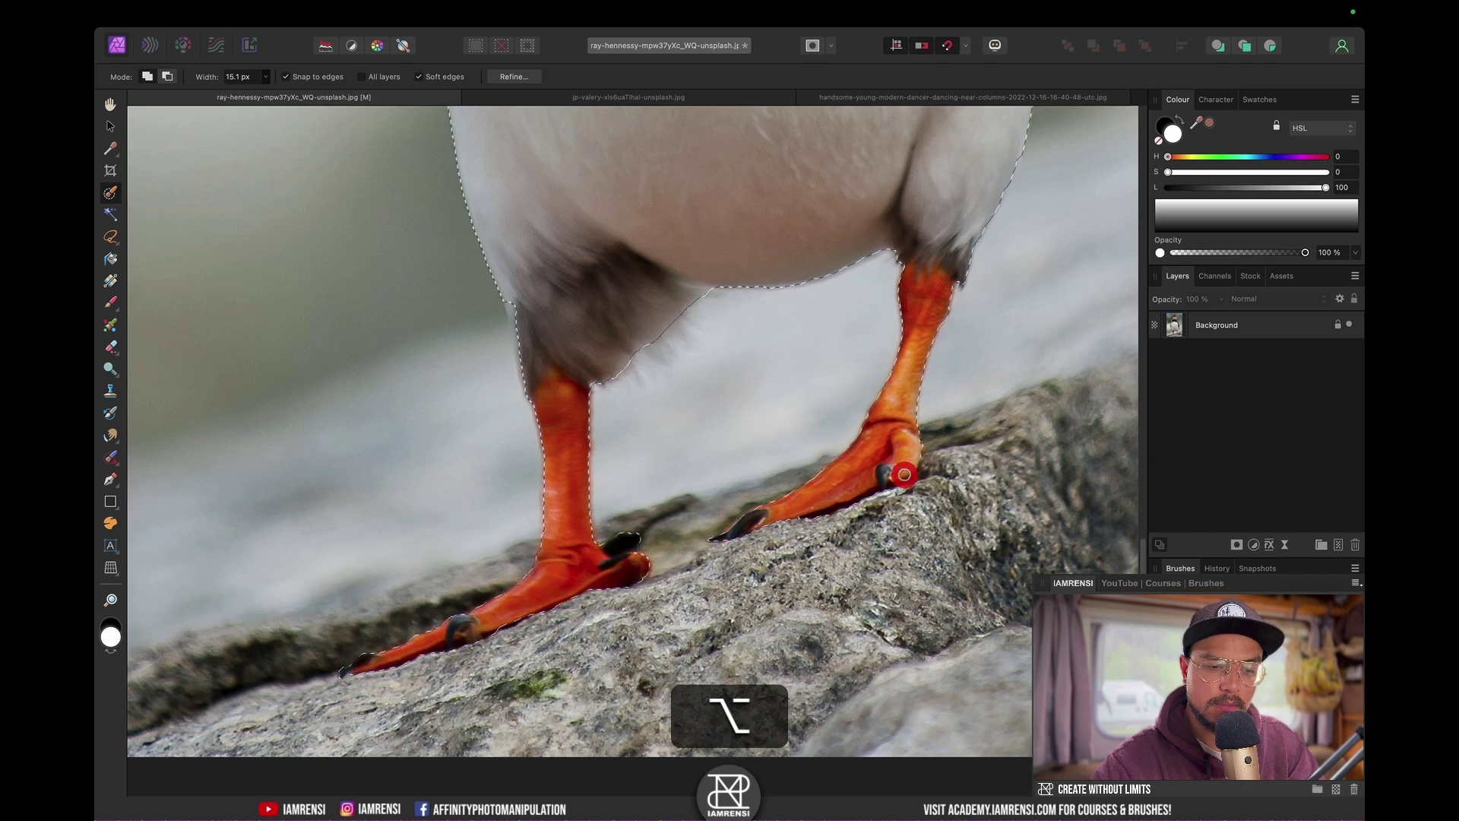
# Step: Add the dark feather tuft at the top of the left wing to the selection
pyautogui.scroll(5, 704, 512)
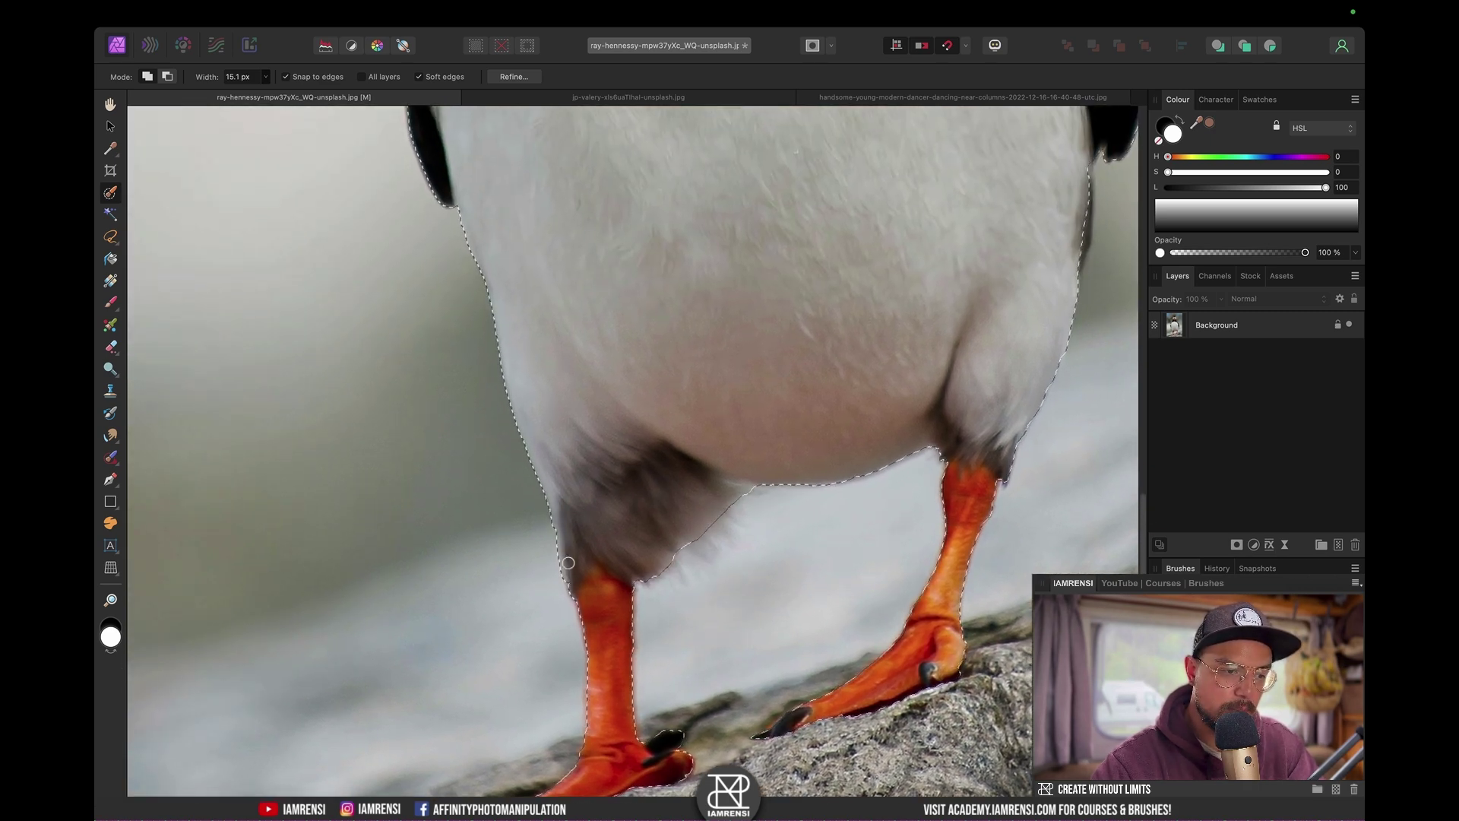
pyautogui.scroll(10, 601, 412)
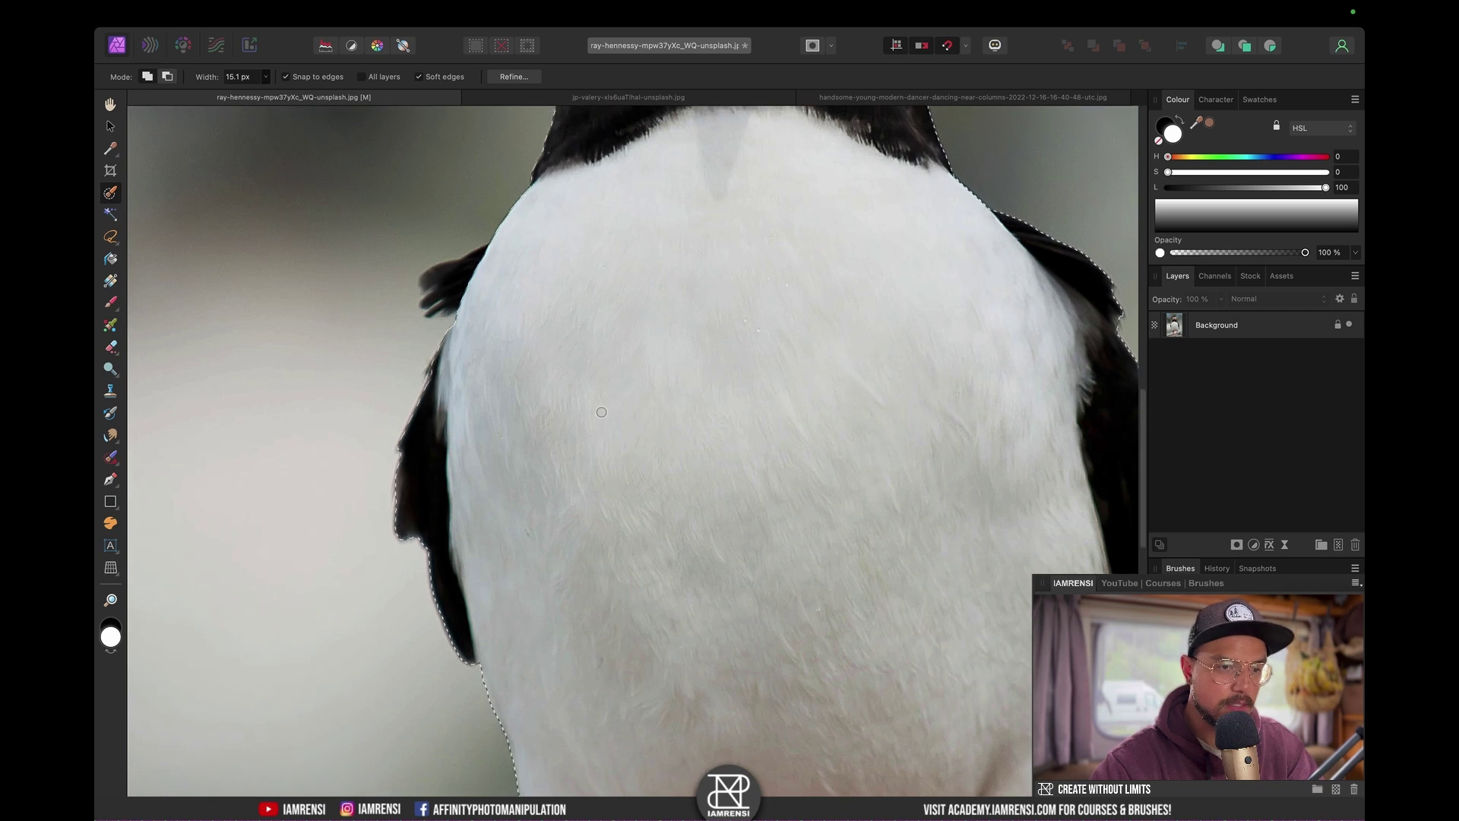
pyautogui.scroll(1, 532, 350)
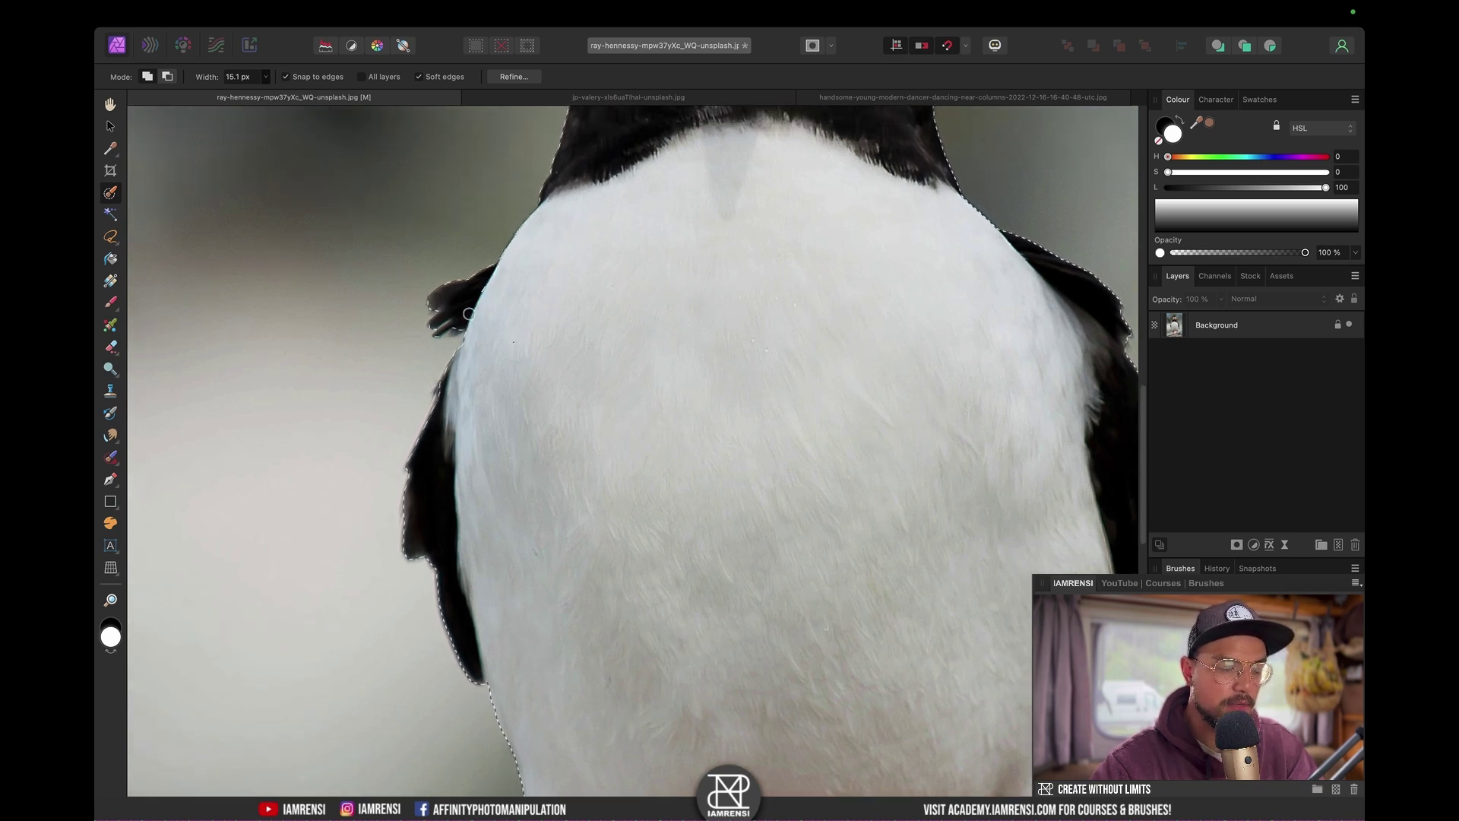
pyautogui.moveTo(475, 303); pyautogui.dragTo(456, 325)
# Step: Add the dark feathers just below the right wing, along the body's edge, to the selection
pyautogui.hscroll(5, 640, 392)
pyautogui.hscroll(1, 640, 392)
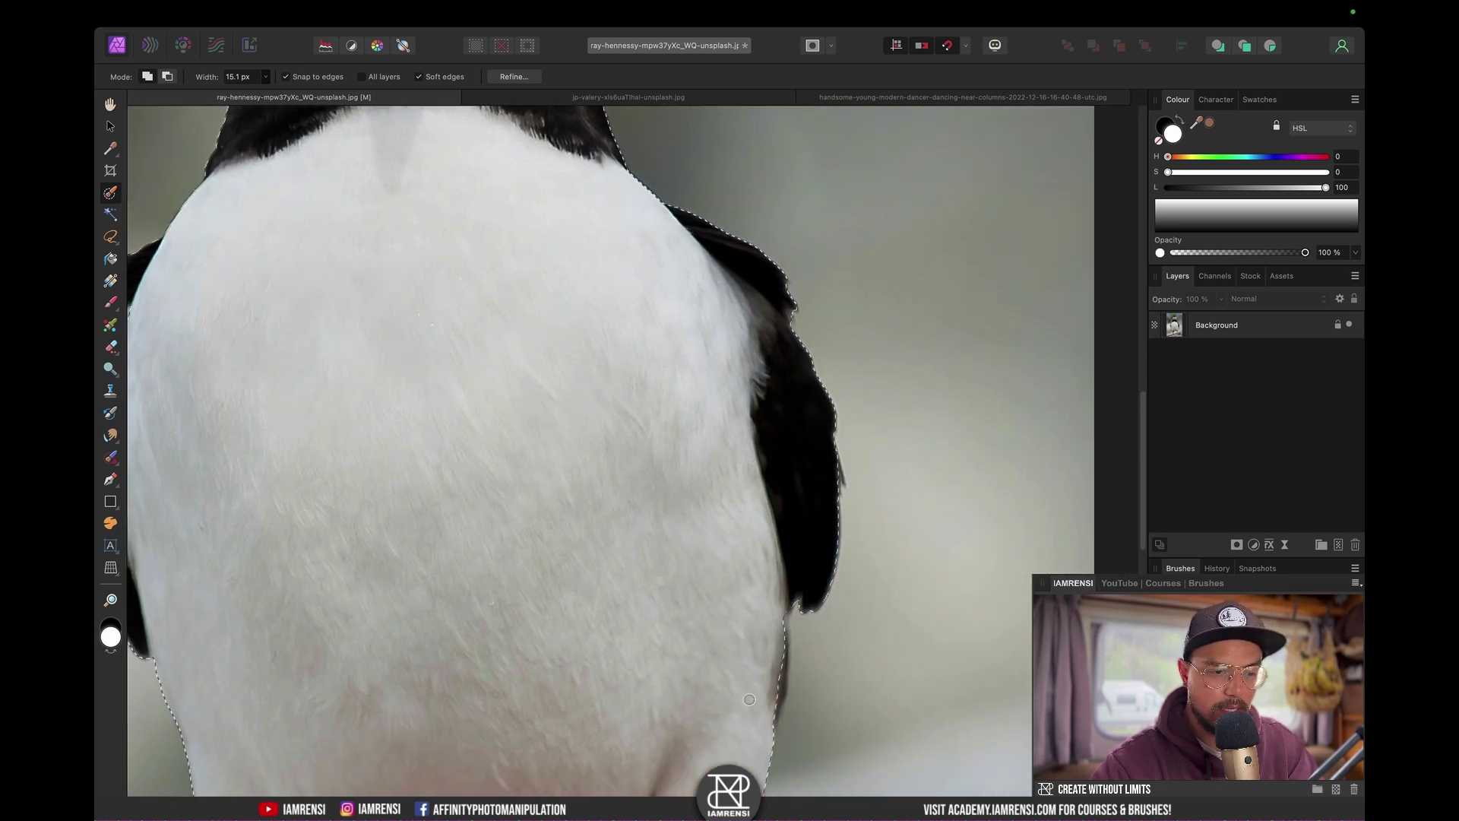
pyautogui.scroll(-2, 758, 601)
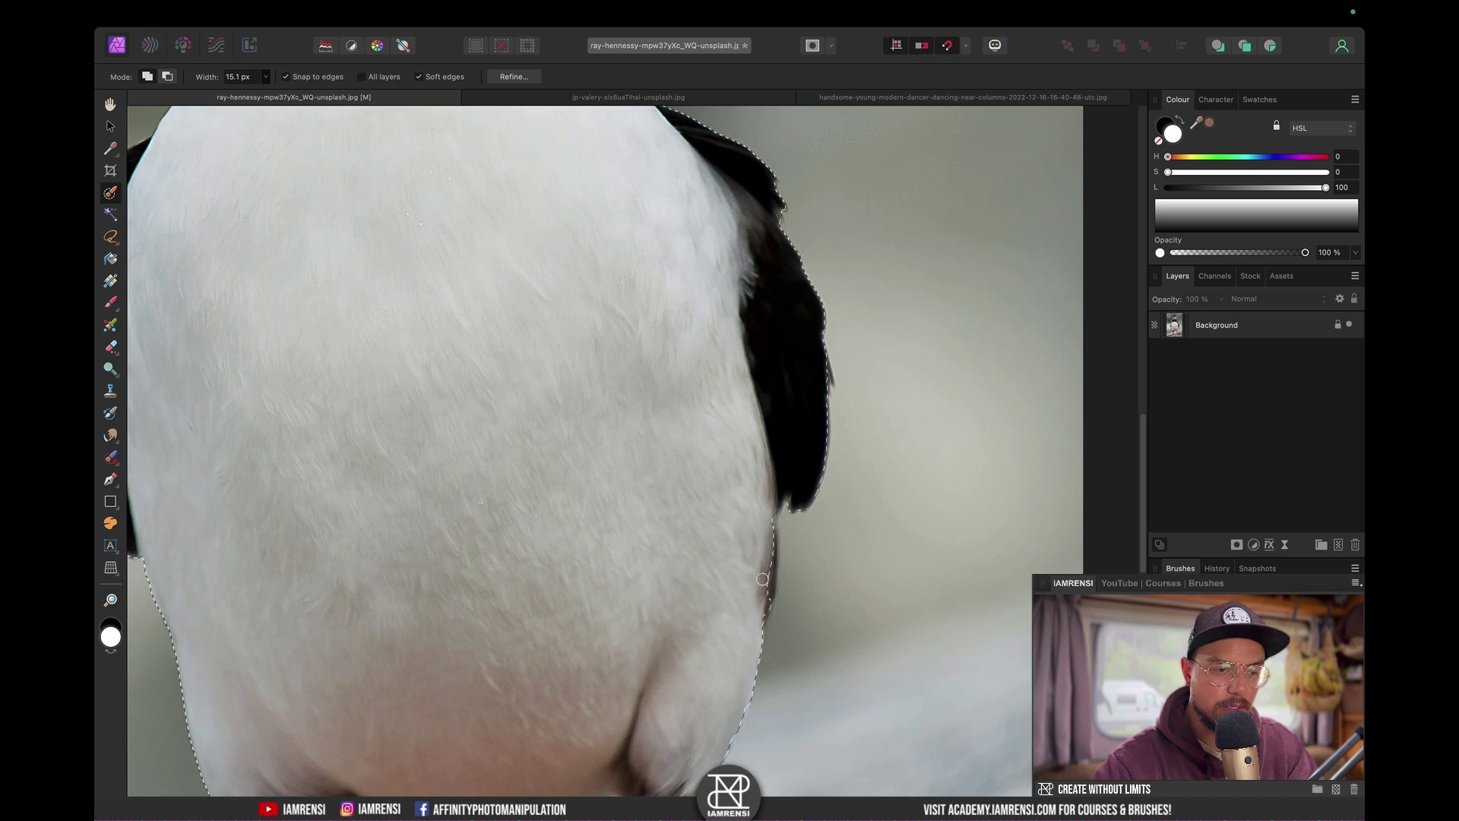
pyautogui.click(765, 572)
pyautogui.scroll(-3, 693, 518)
pyautogui.scroll(-3, 693, 518)
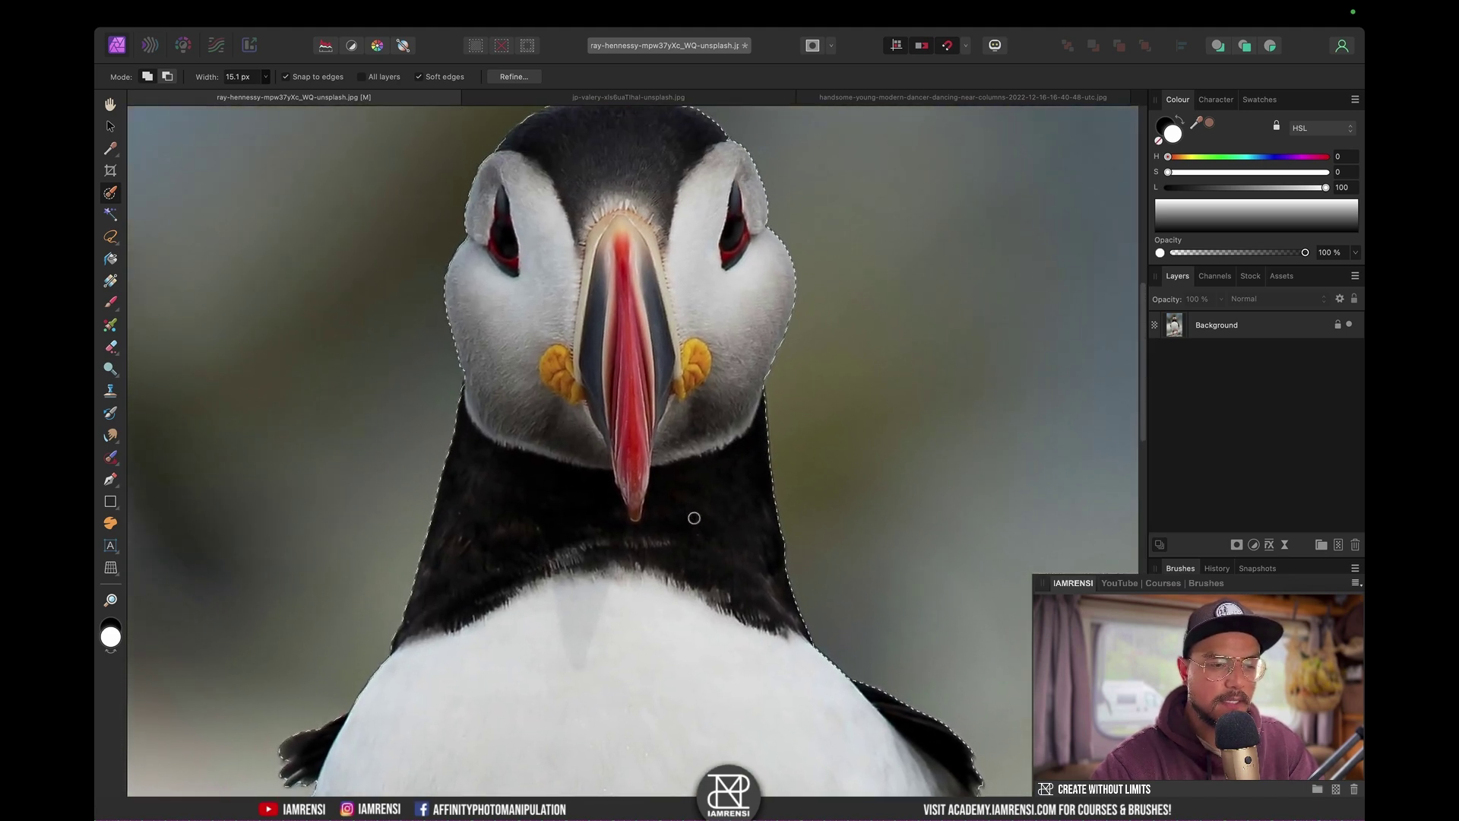
# Step: Check the puffin selection in Quick Mask, viewing the mask as black, white, transparent and overlay before leaving the mode
pyautogui.press('super+0')
pyautogui.press('super')
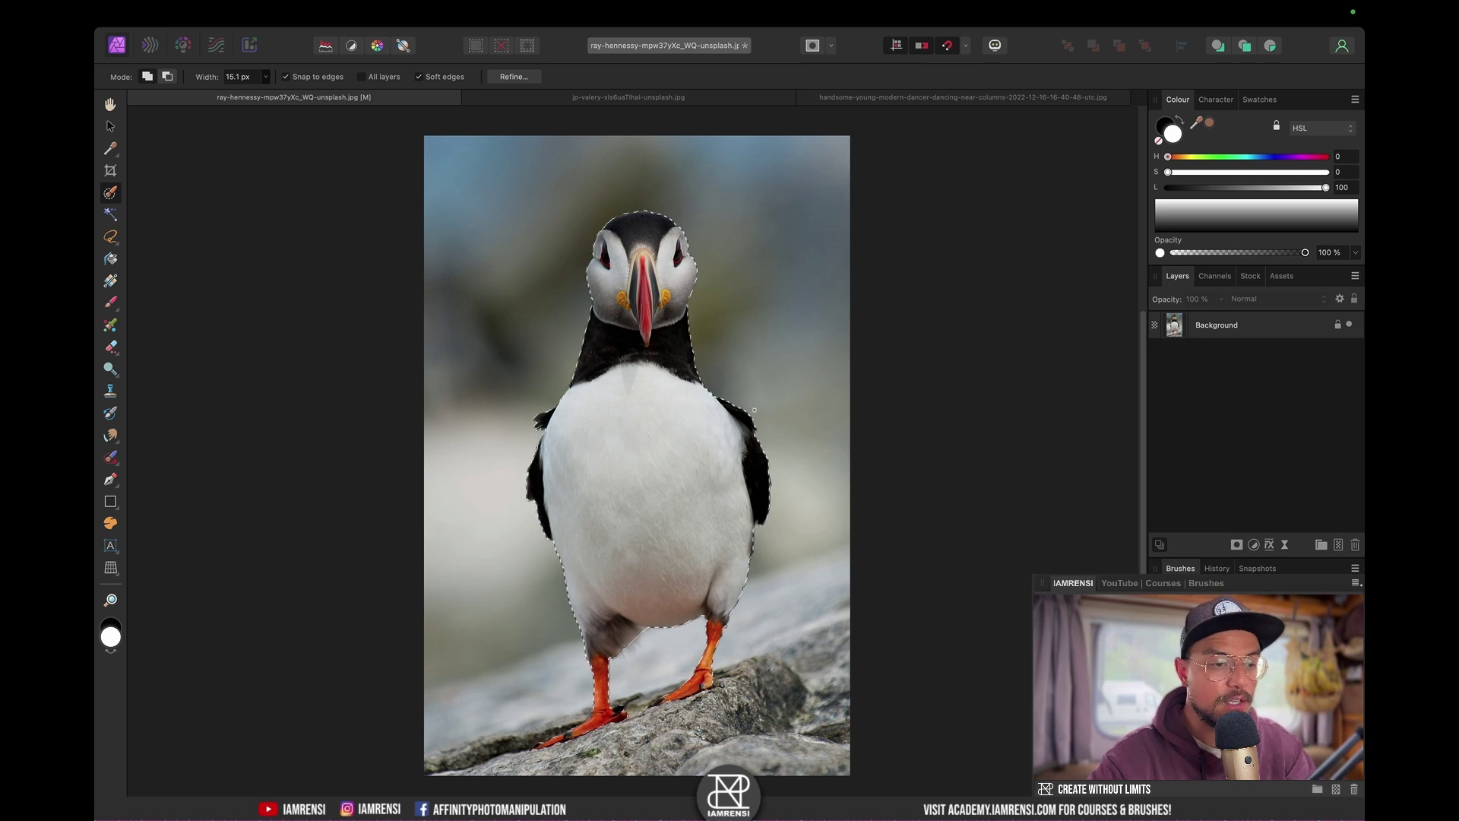
pyautogui.press('q')
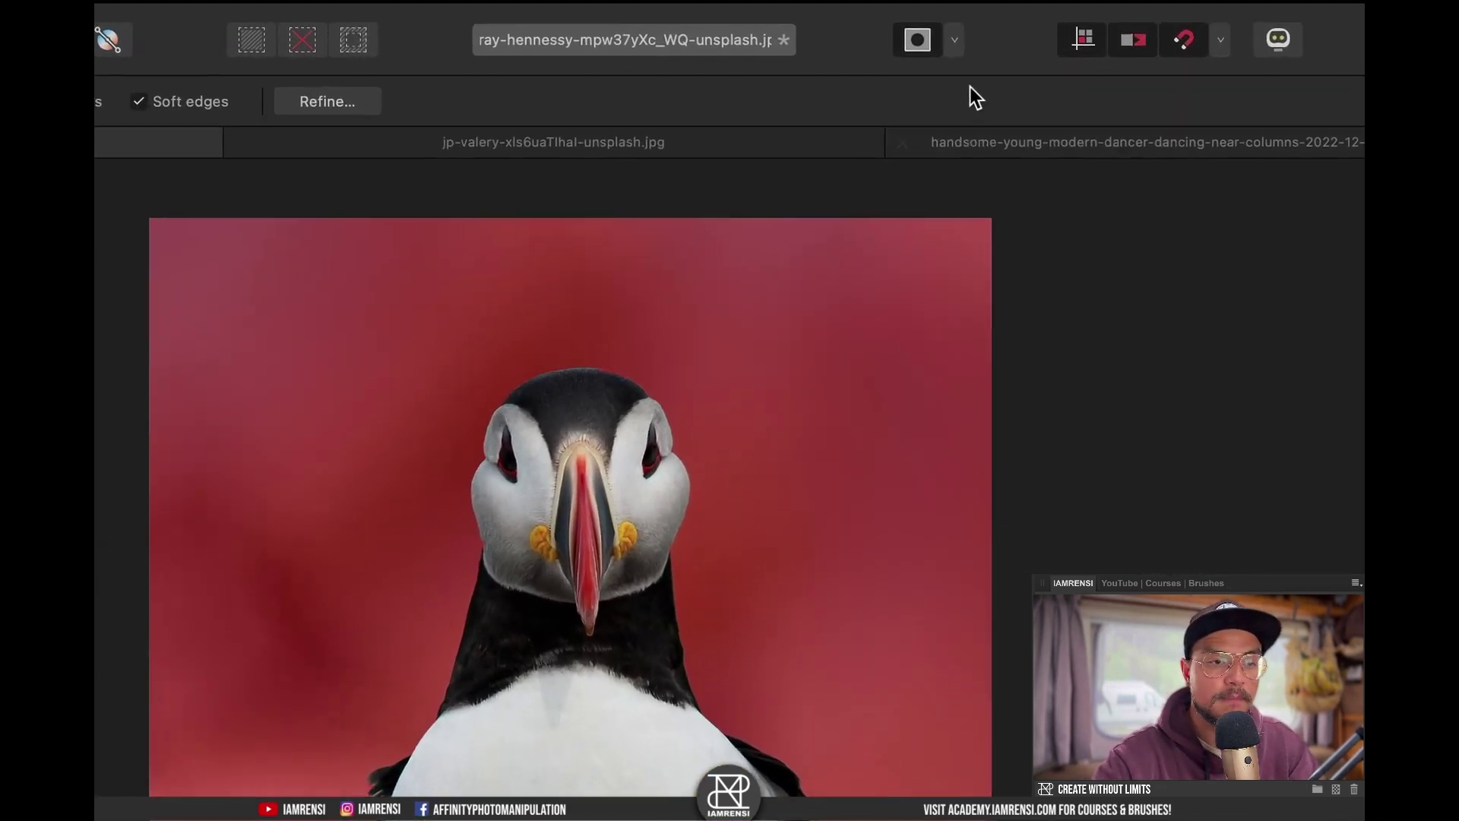
pyautogui.click(968, 47)
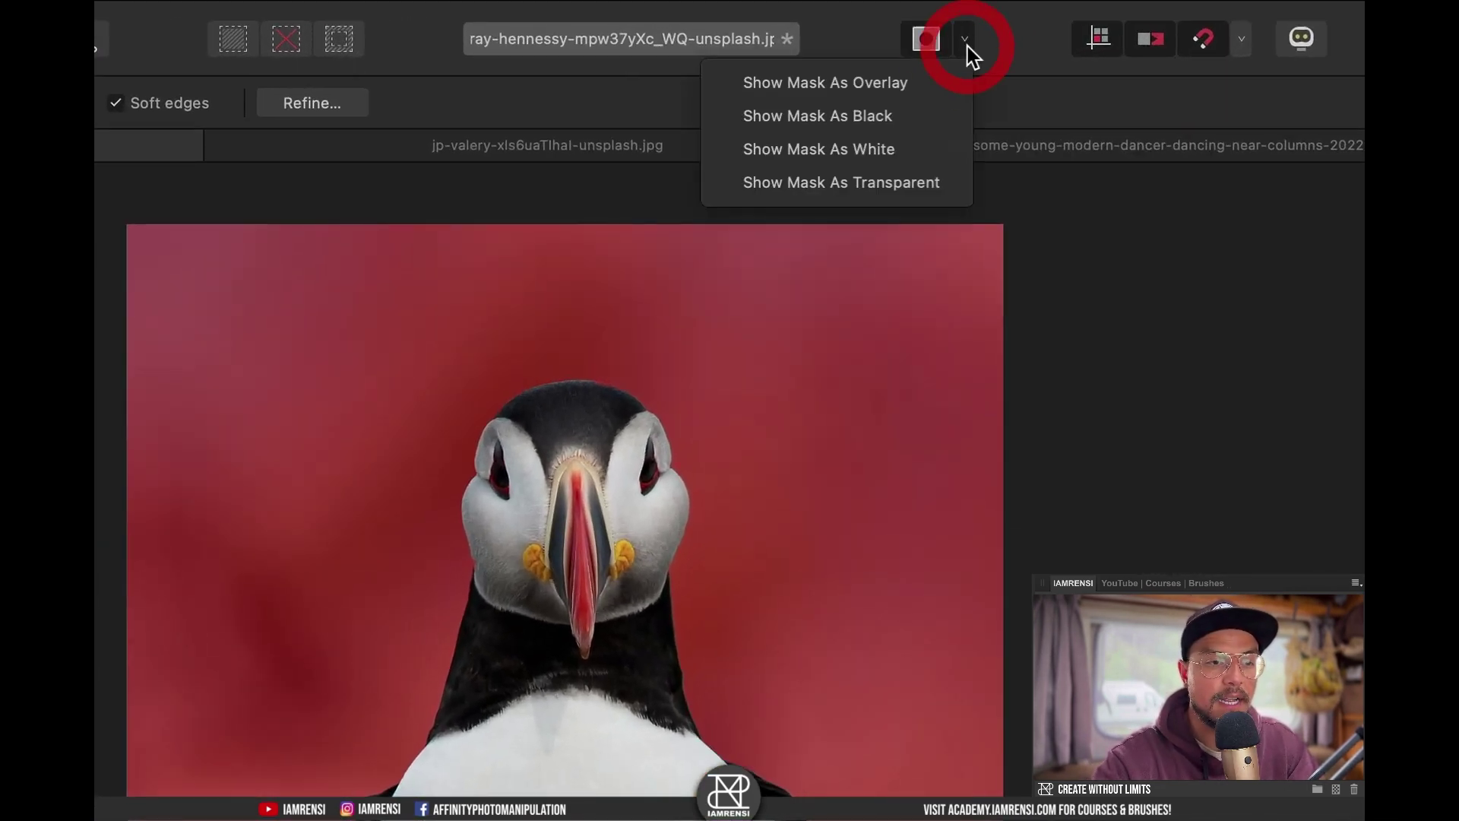
pyautogui.click(867, 117)
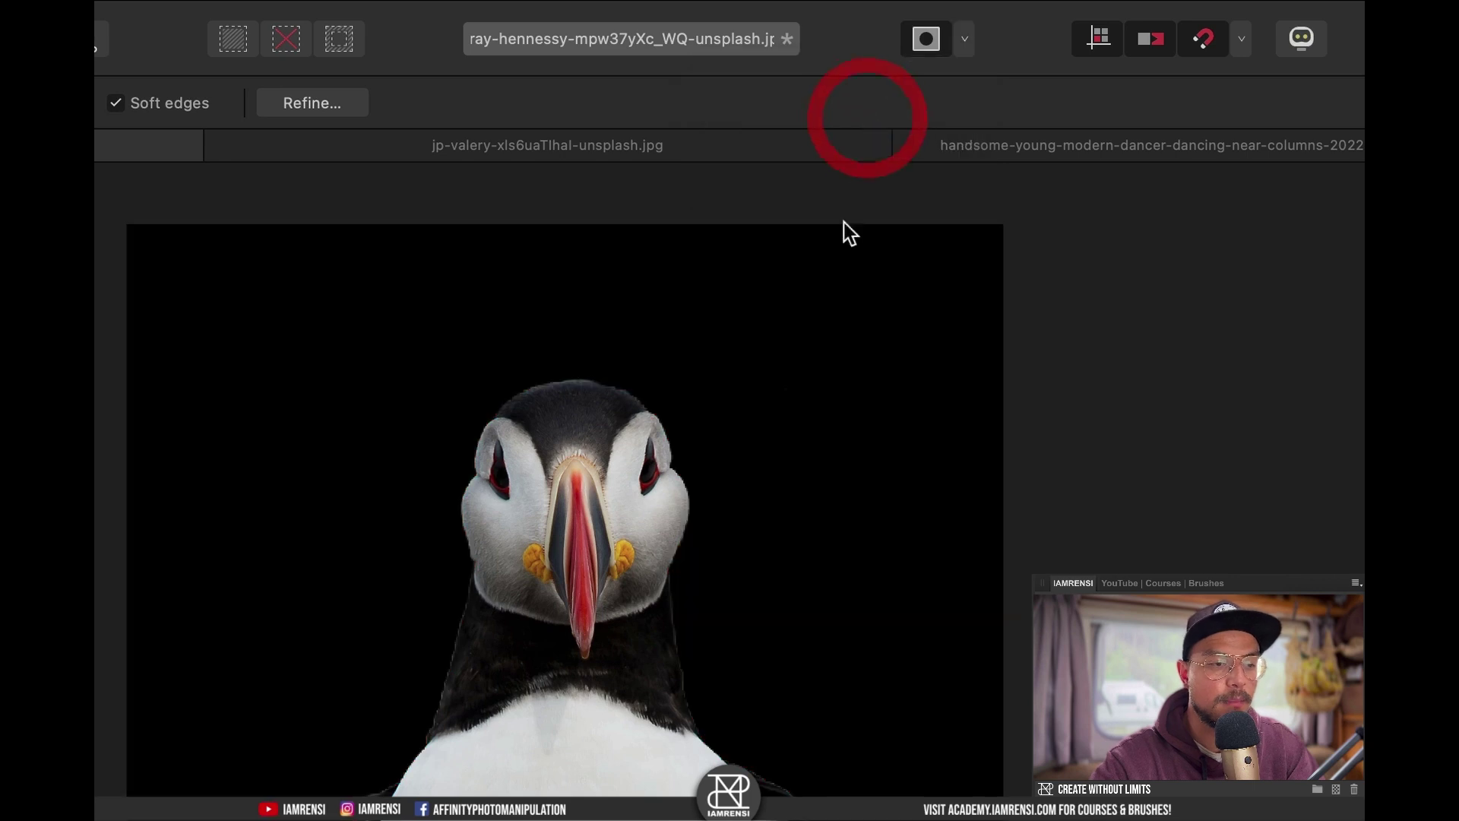
pyautogui.click(962, 43)
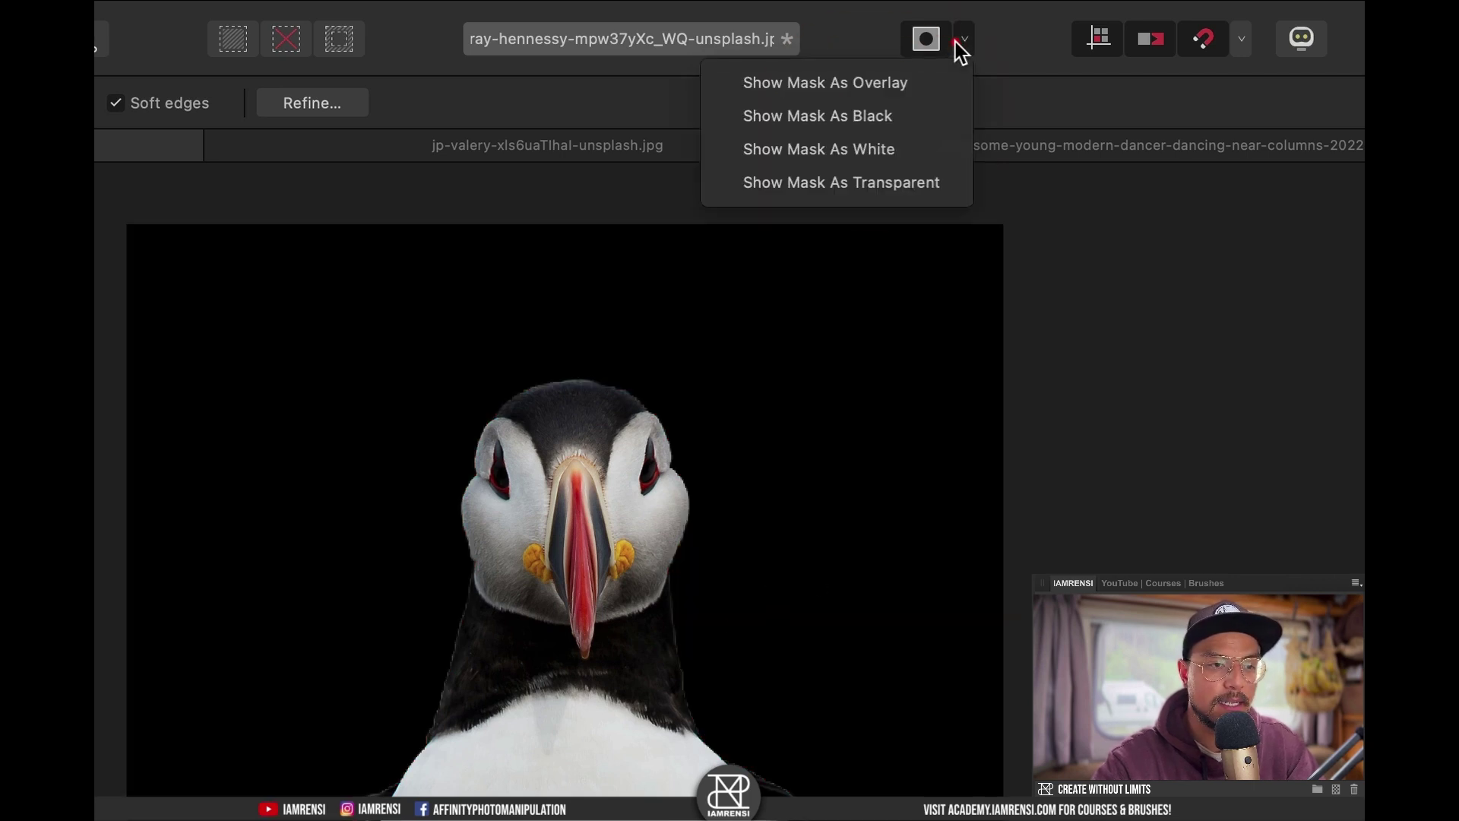
pyautogui.click(939, 146)
pyautogui.click(961, 43)
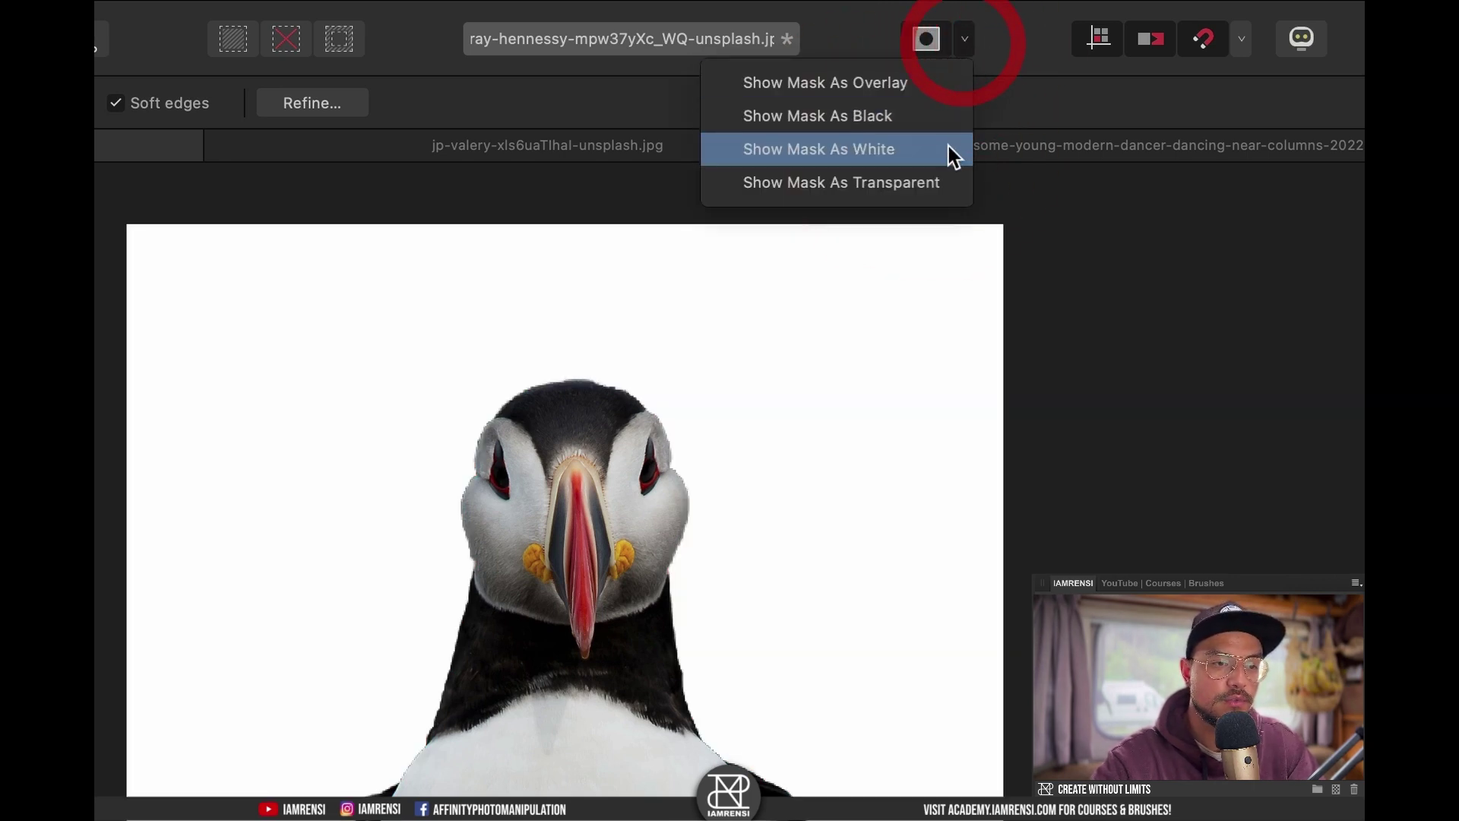
pyautogui.click(937, 183)
pyautogui.click(965, 42)
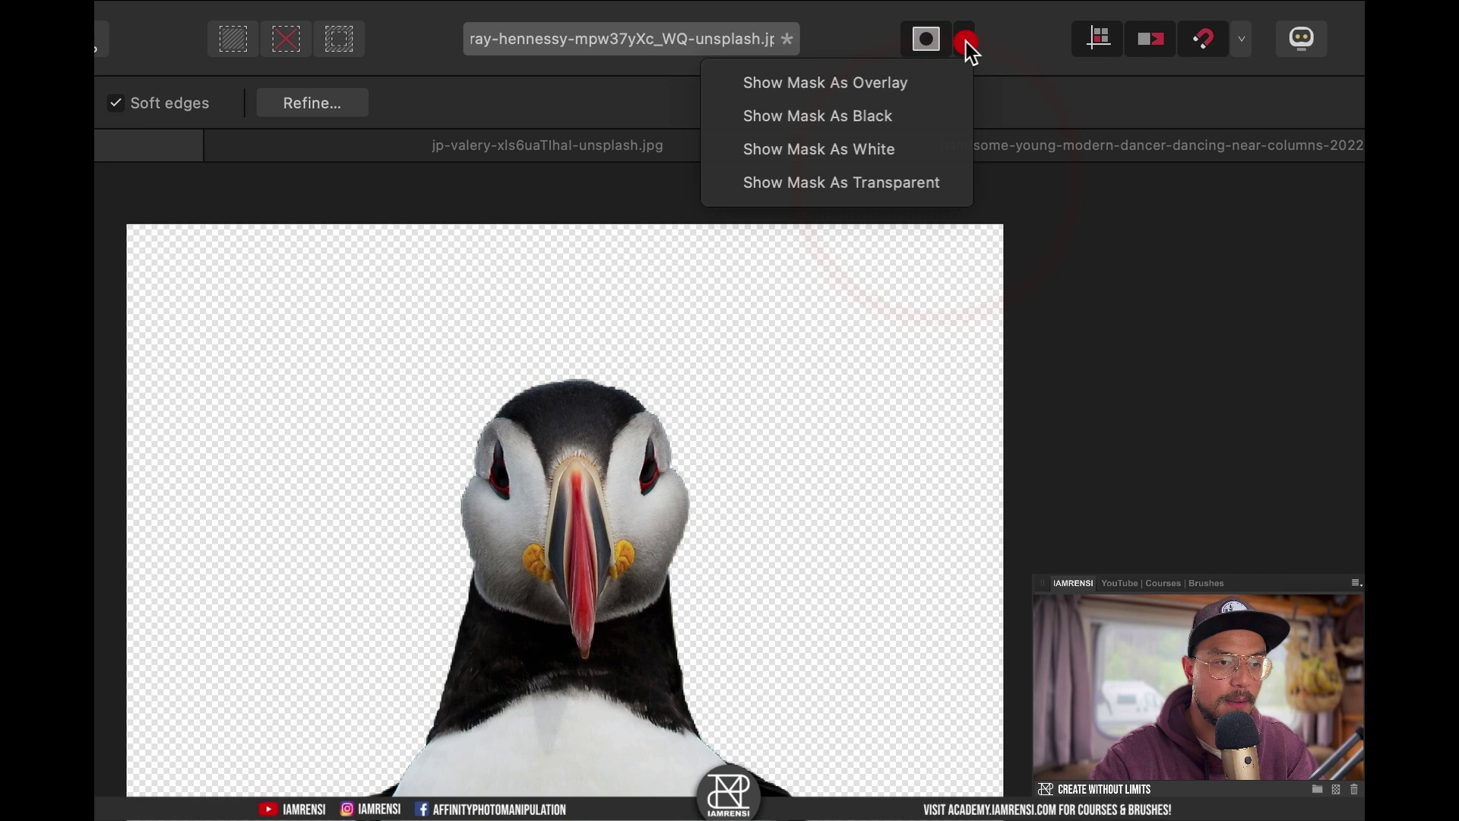
pyautogui.click(928, 84)
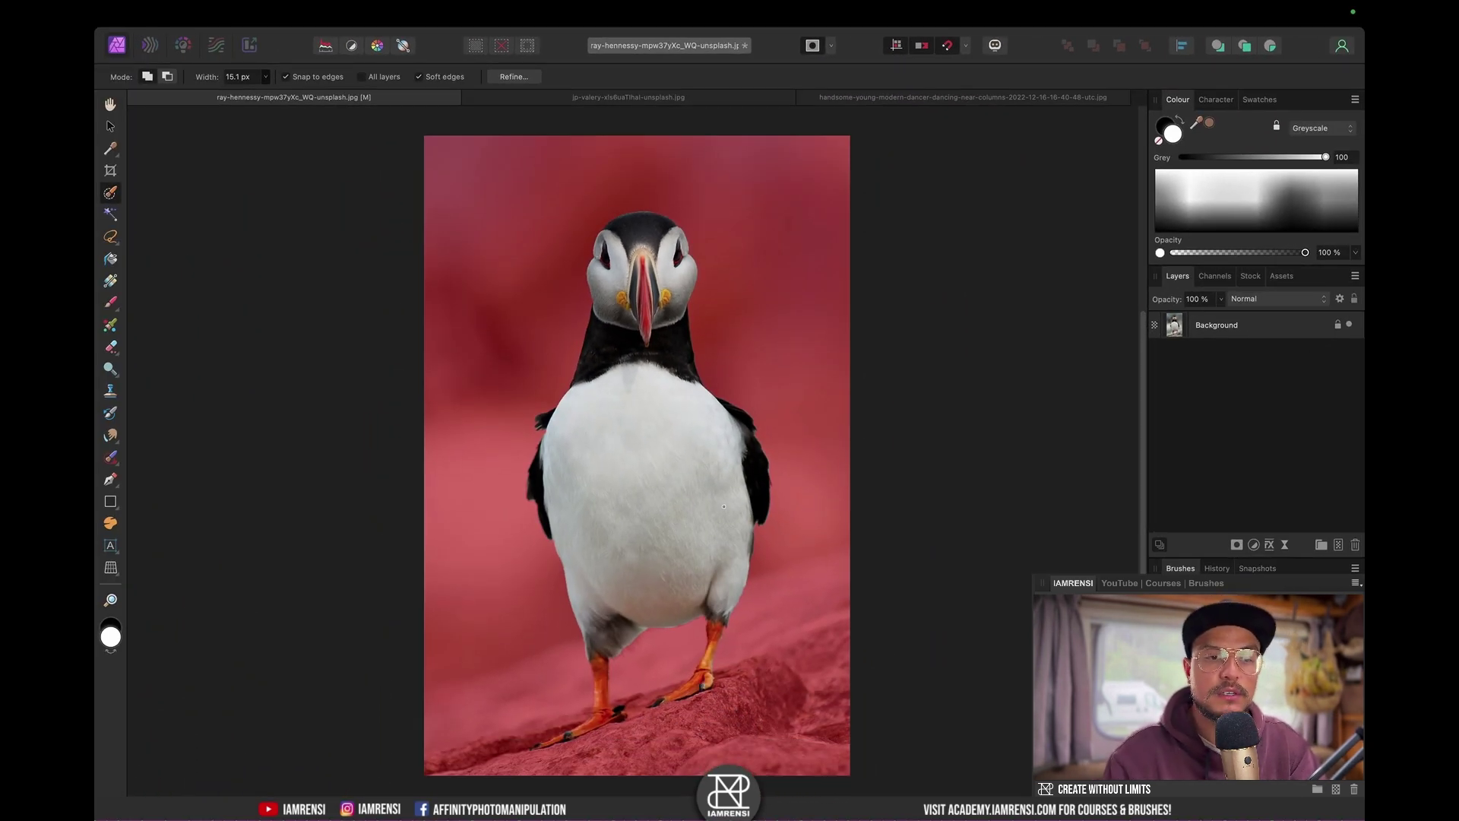
pyautogui.press('q')
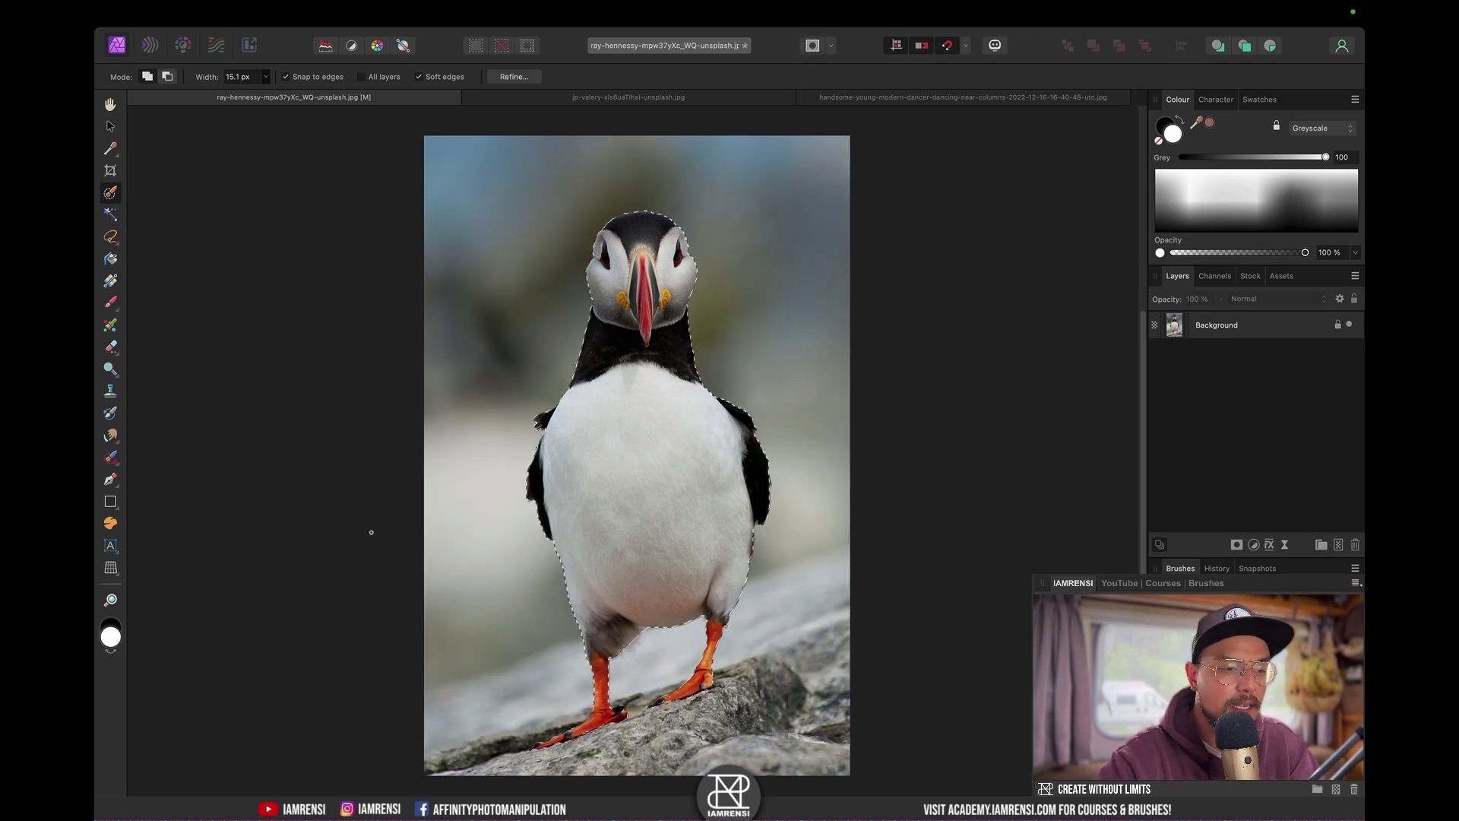
# Step: Examine the selection edge along the left wing's feathers, and open the Refine Selection settings for the whole puffin
pyautogui.scroll(5, 529, 412)
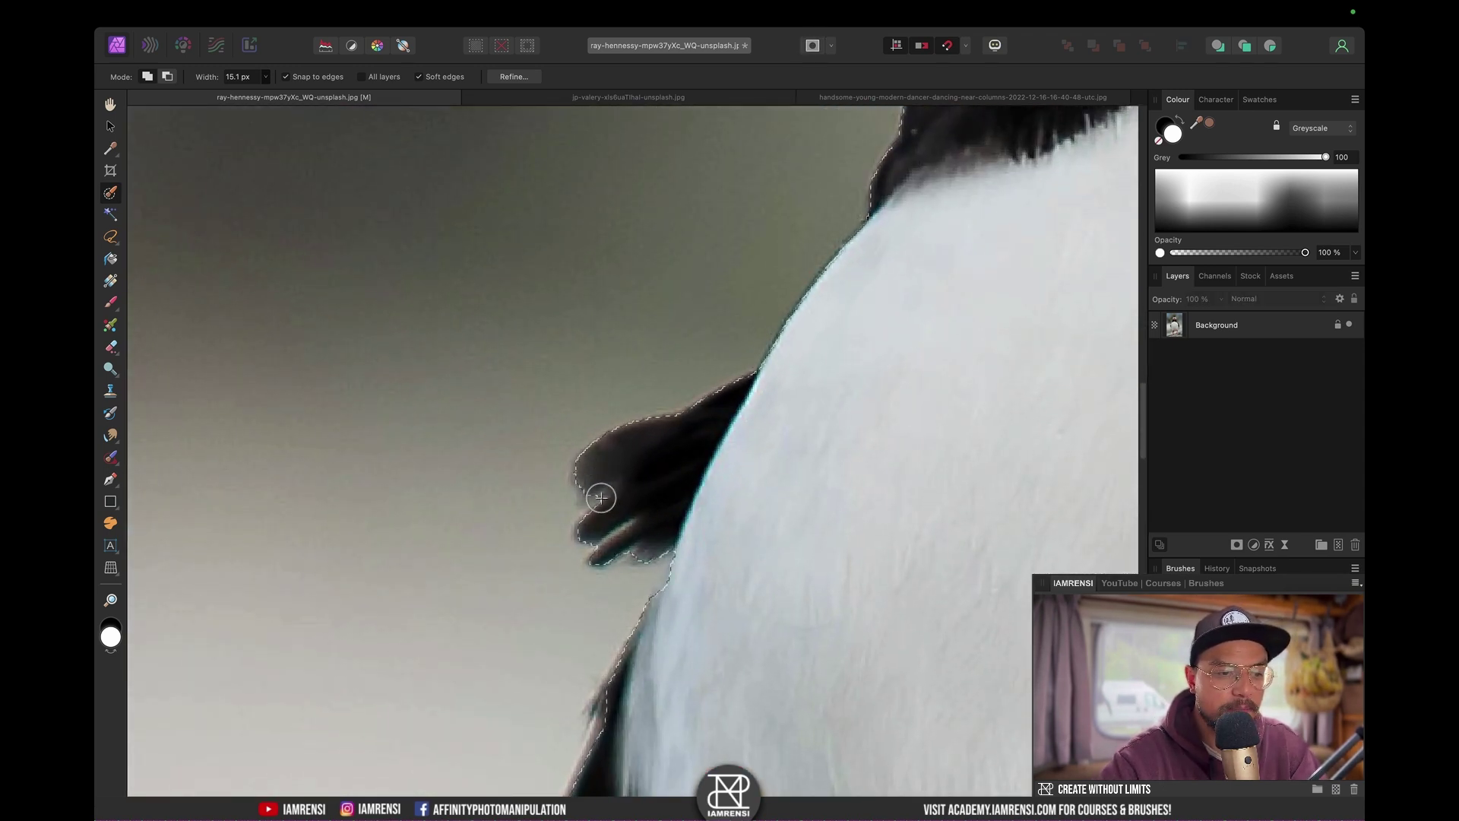
pyautogui.scroll(-5, 613, 536)
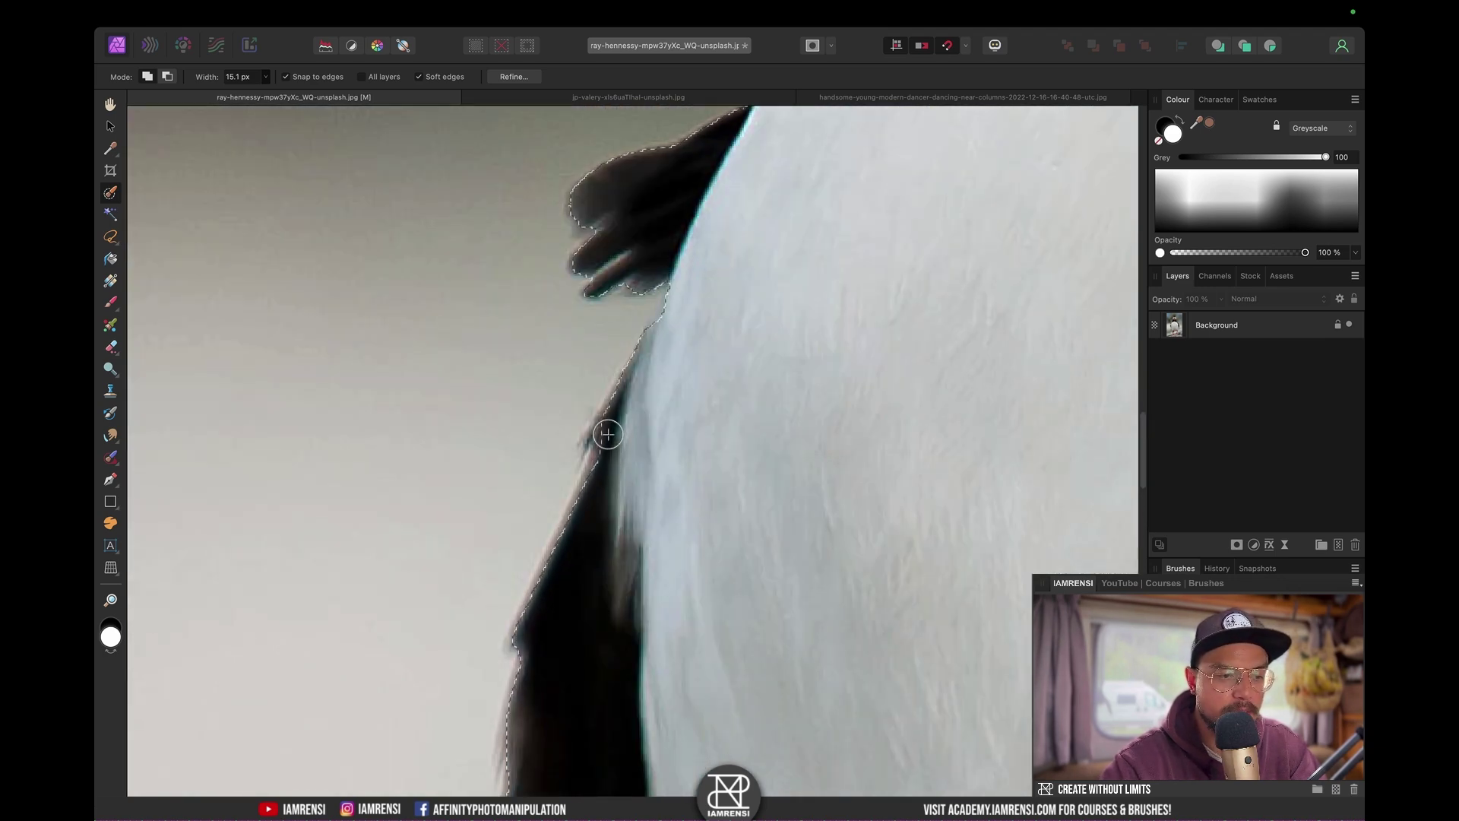
pyautogui.click(606, 479)
pyautogui.scroll(-10, 638, 459)
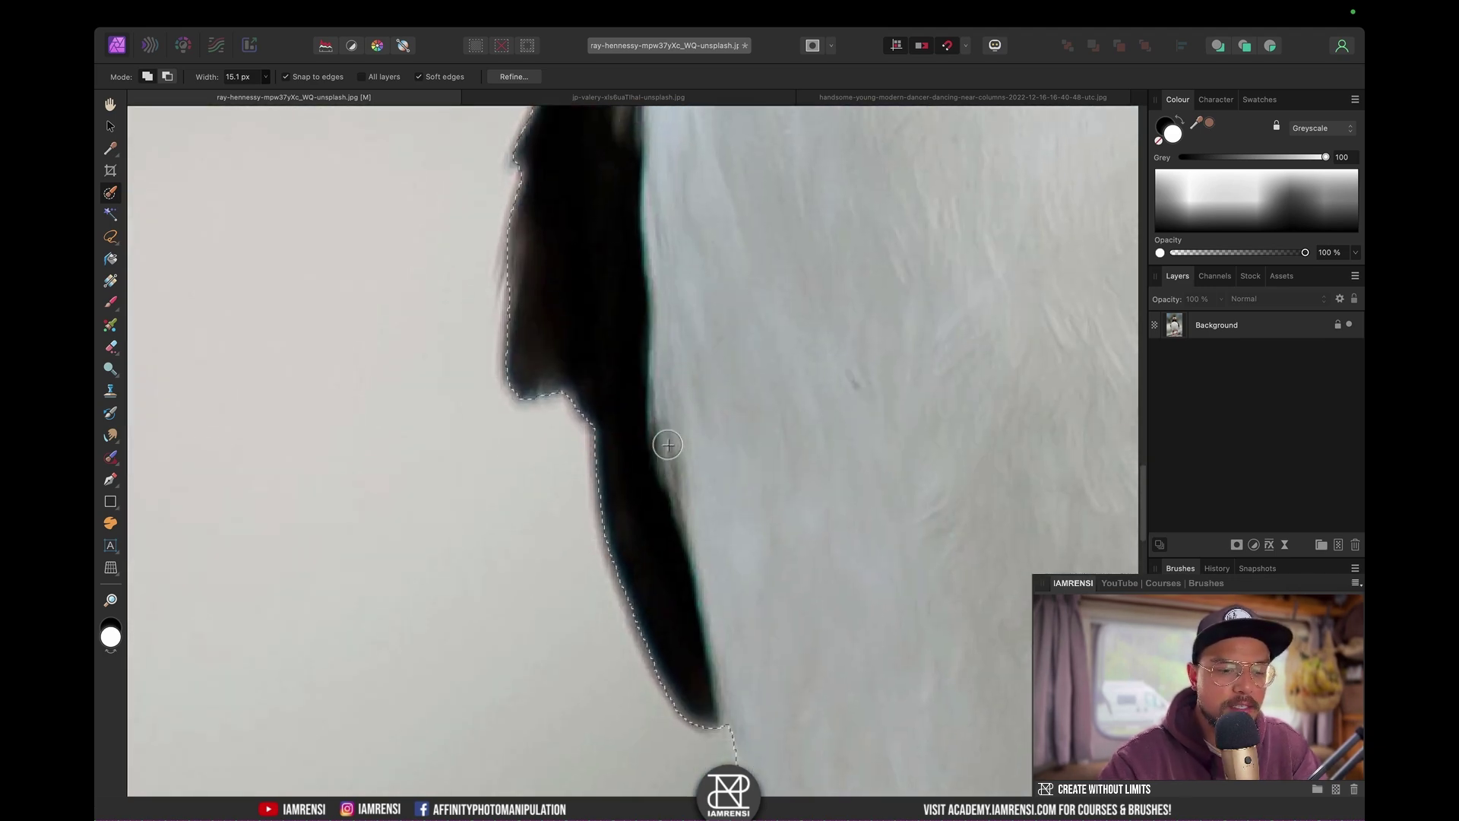
pyautogui.press('super+0')
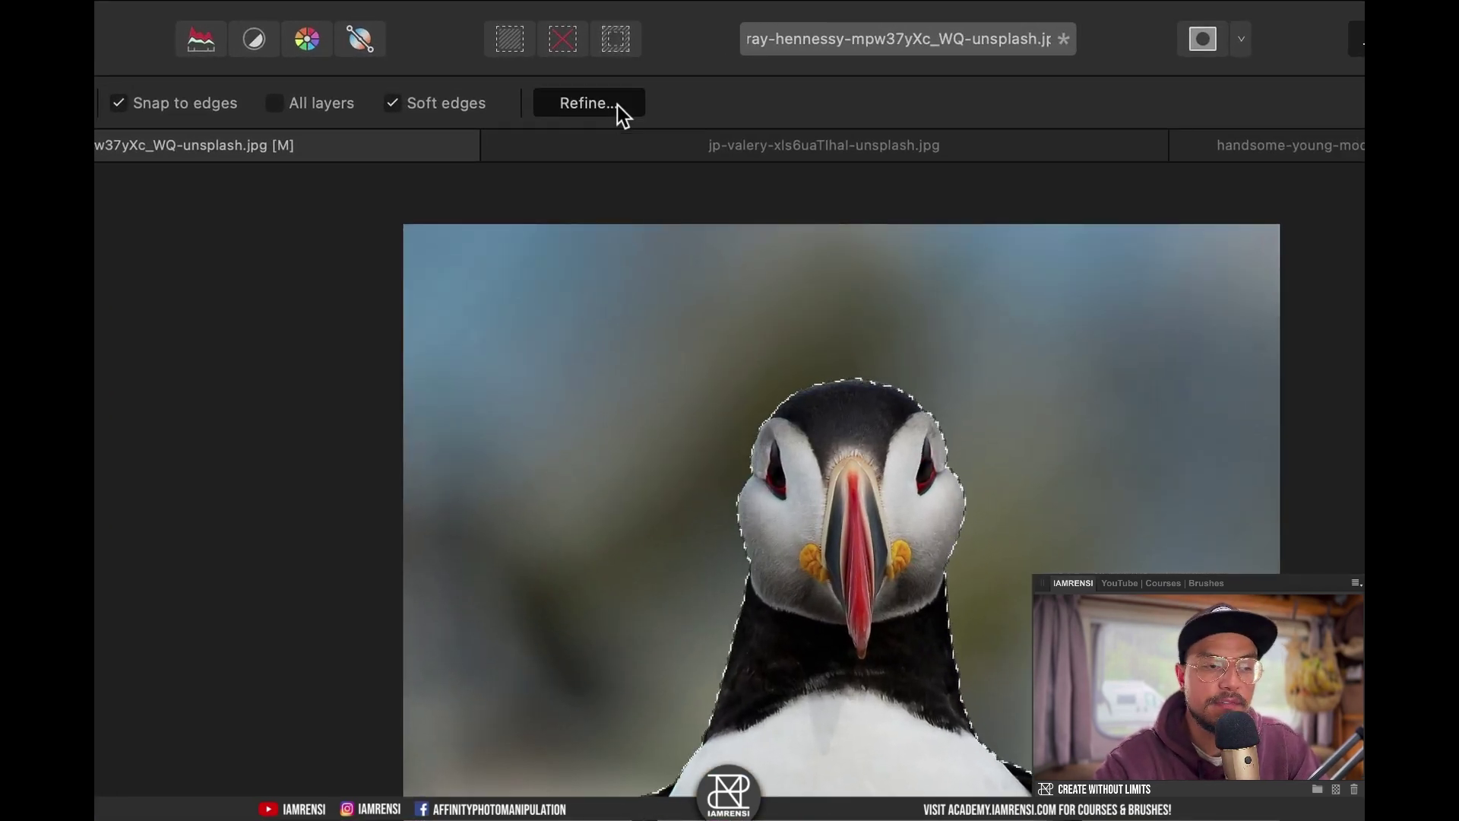
pyautogui.click(617, 105)
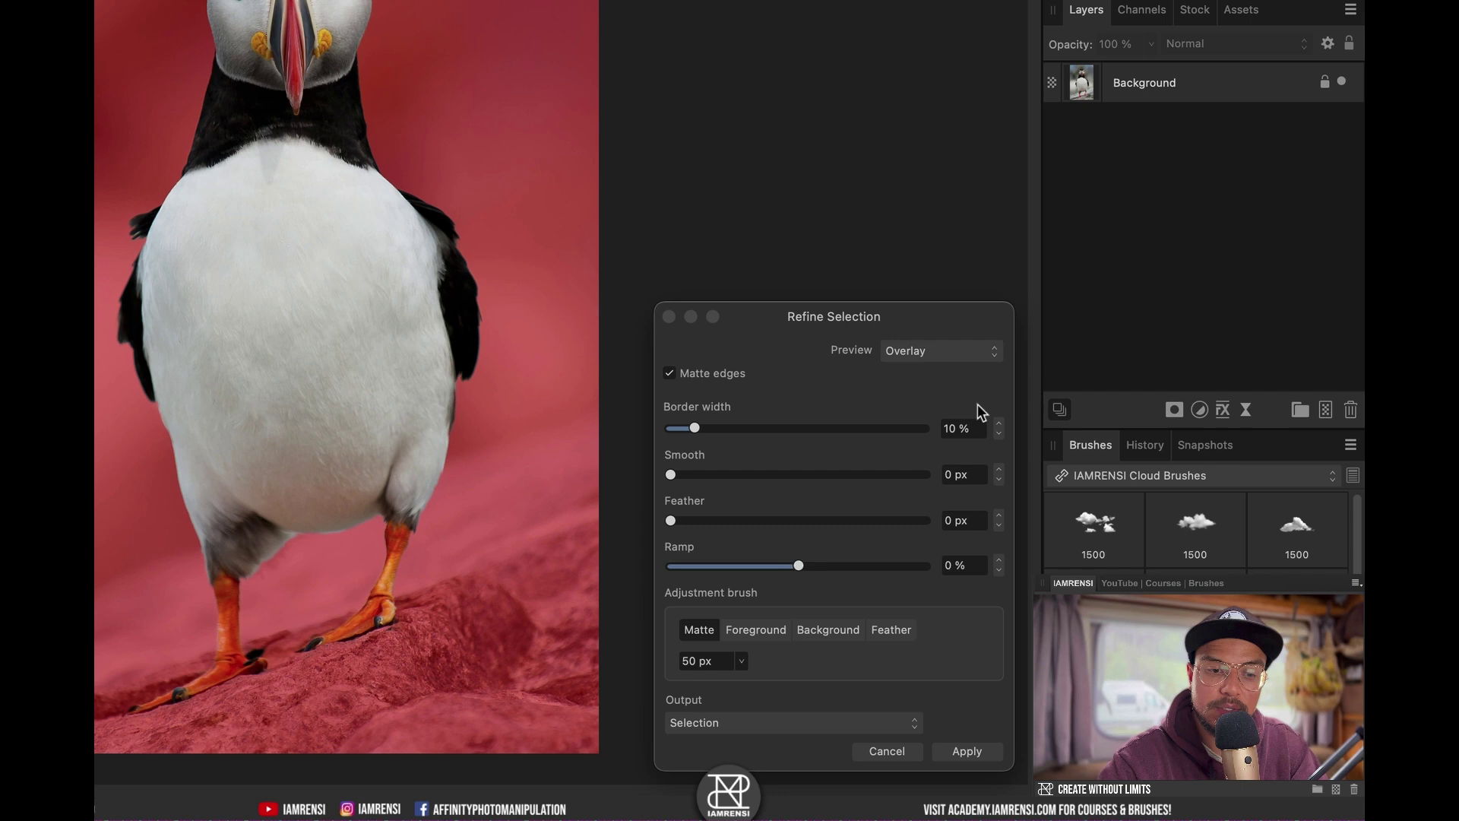
# Step: Compare the Black matte, White matte, Black and white and Transparent previews of the refined selection, ending on Overlay
pyautogui.click(959, 355)
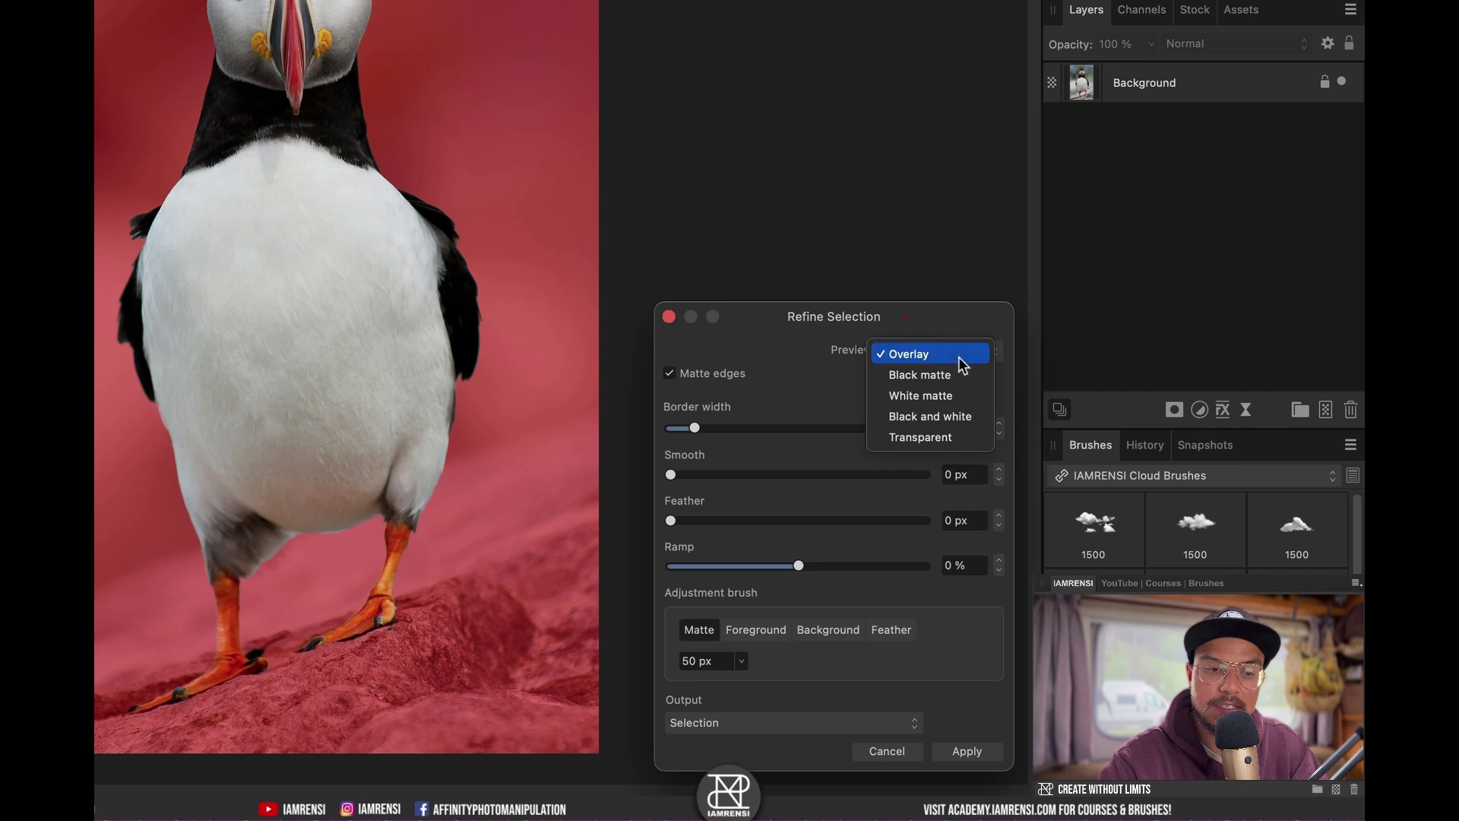
pyautogui.click(949, 378)
pyautogui.click(956, 349)
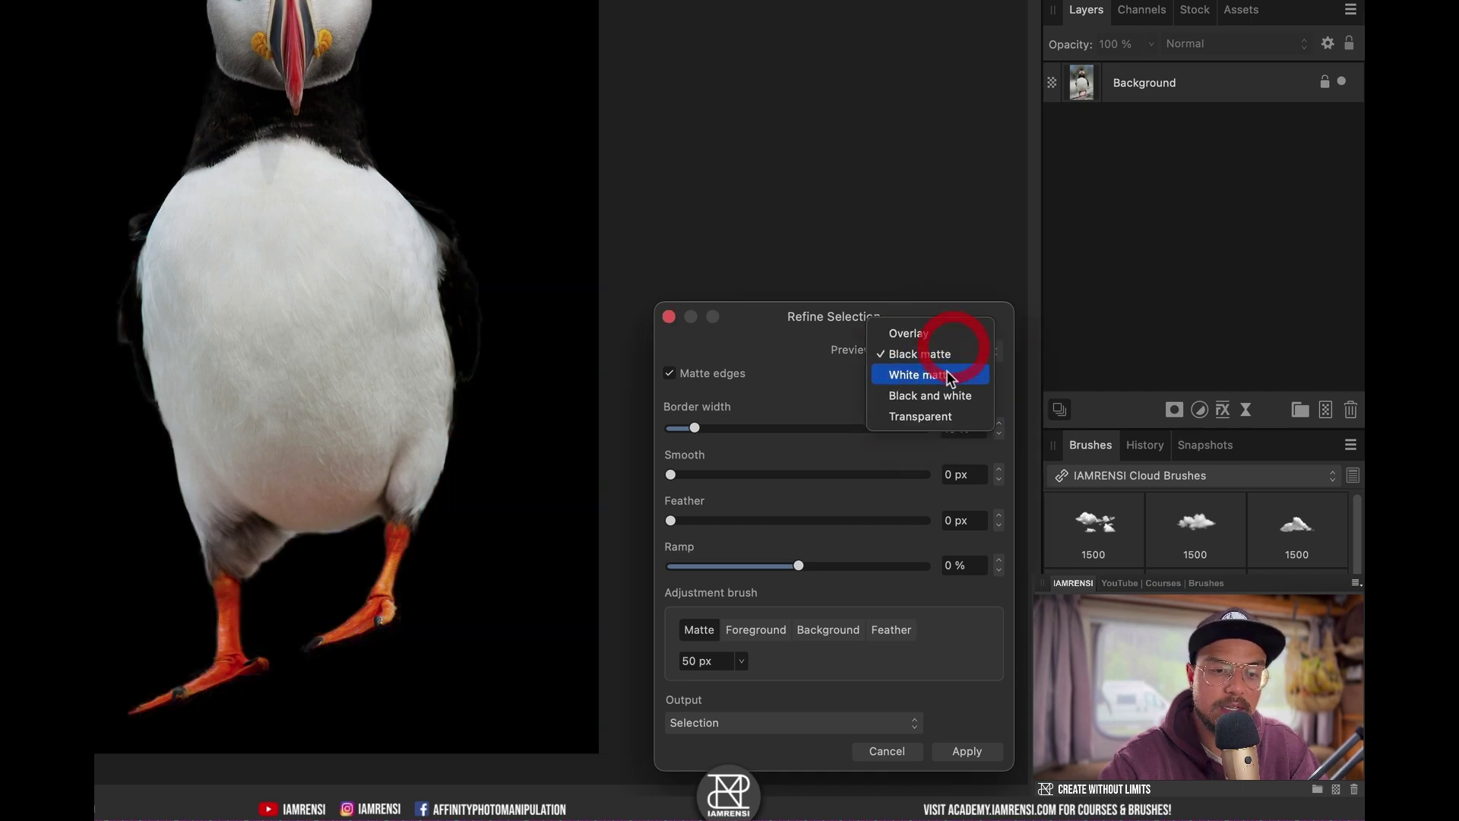
pyautogui.click(943, 372)
pyautogui.click(948, 351)
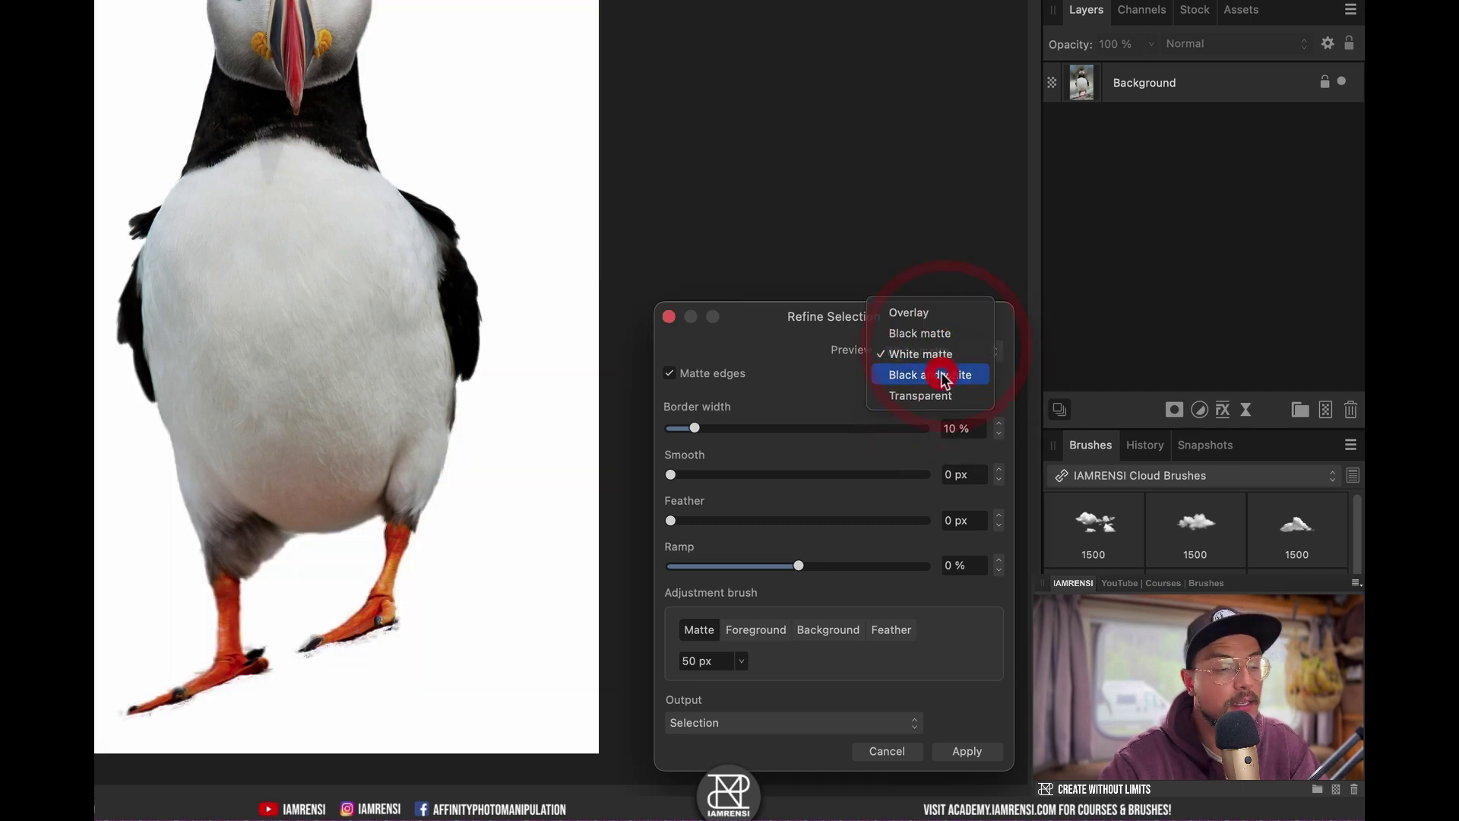
pyautogui.click(942, 374)
pyautogui.click(945, 340)
pyautogui.click(940, 372)
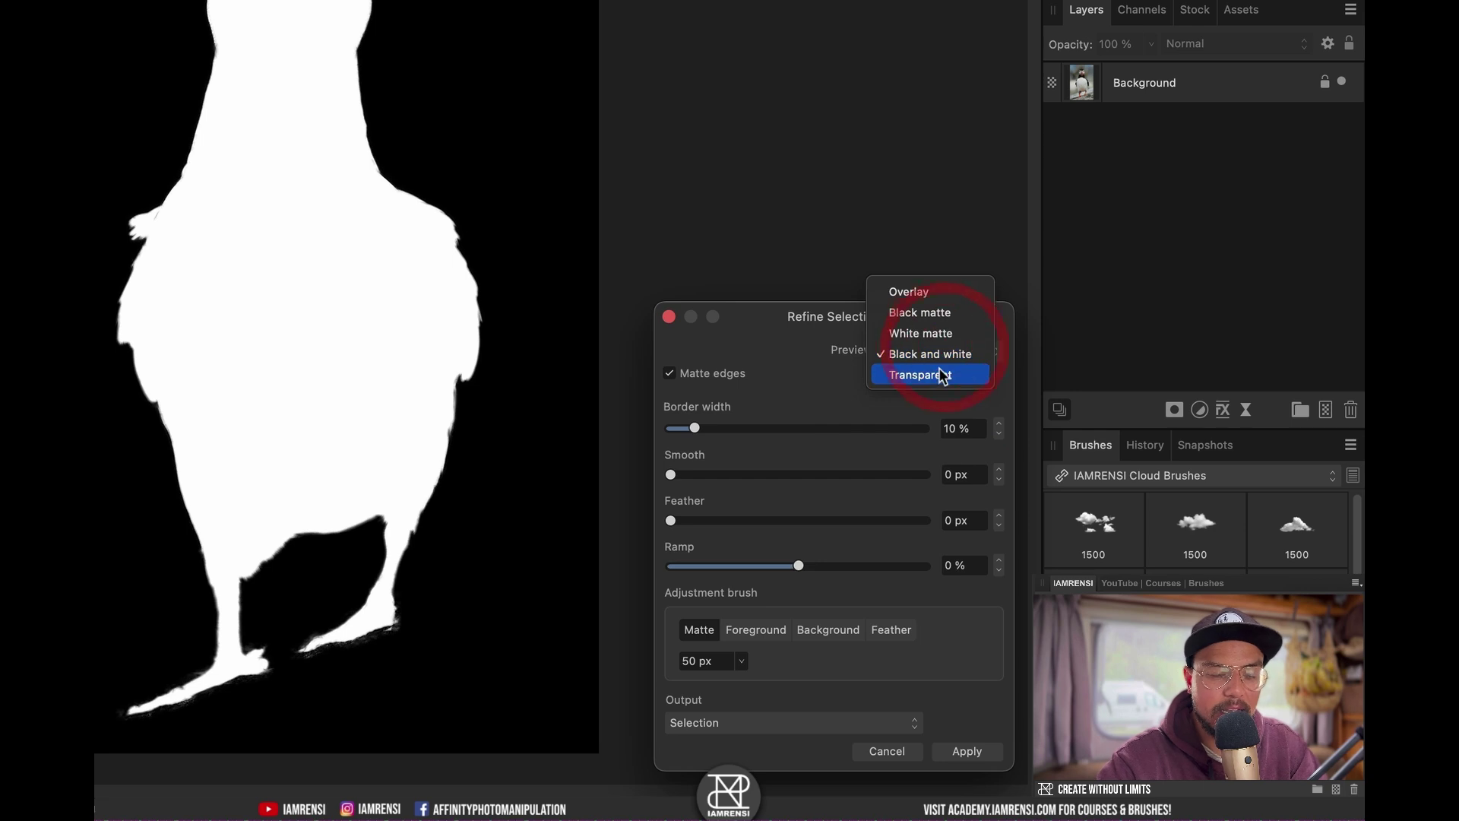
pyautogui.click(941, 350)
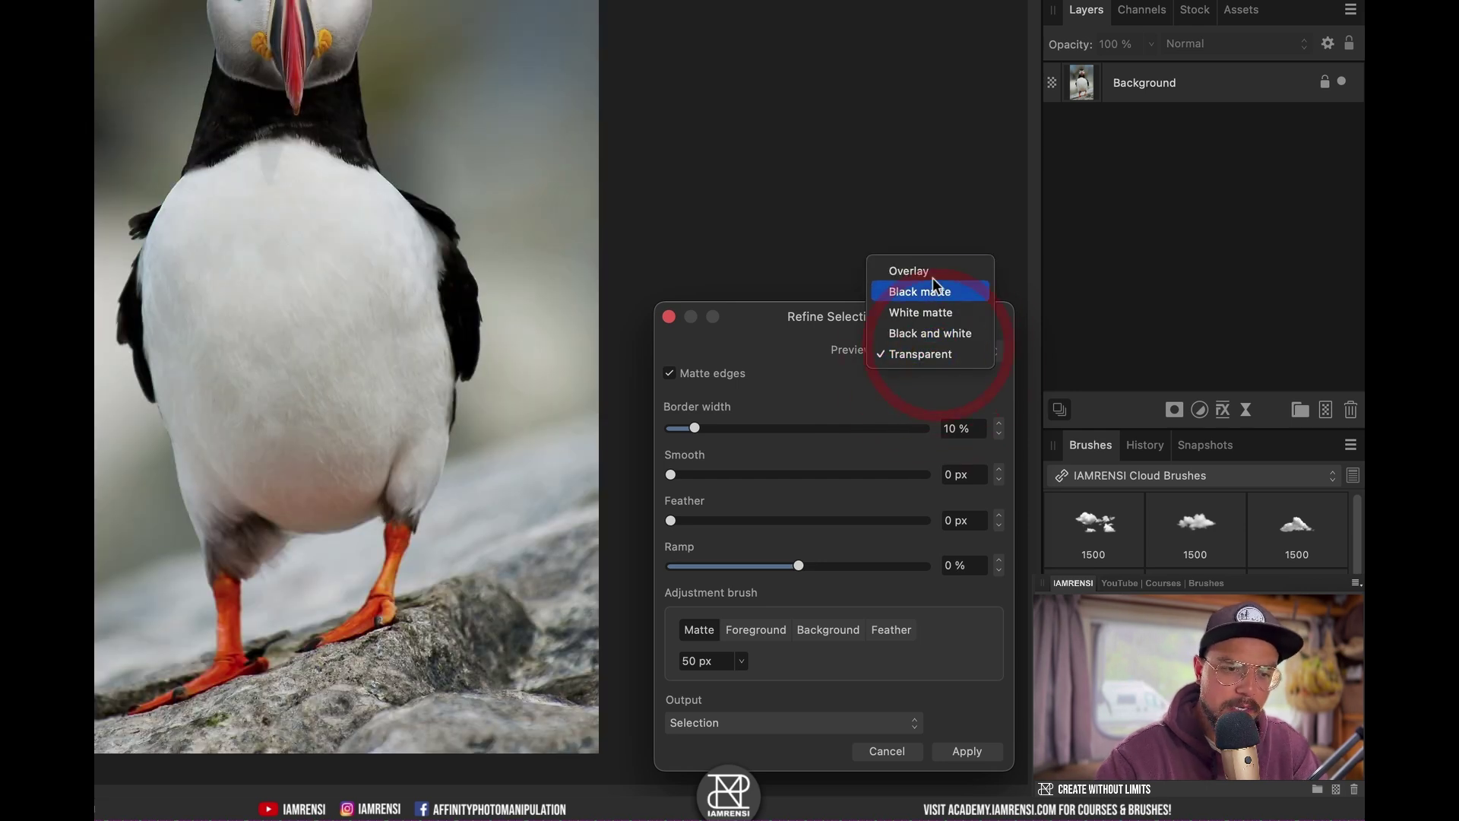
pyautogui.click(933, 275)
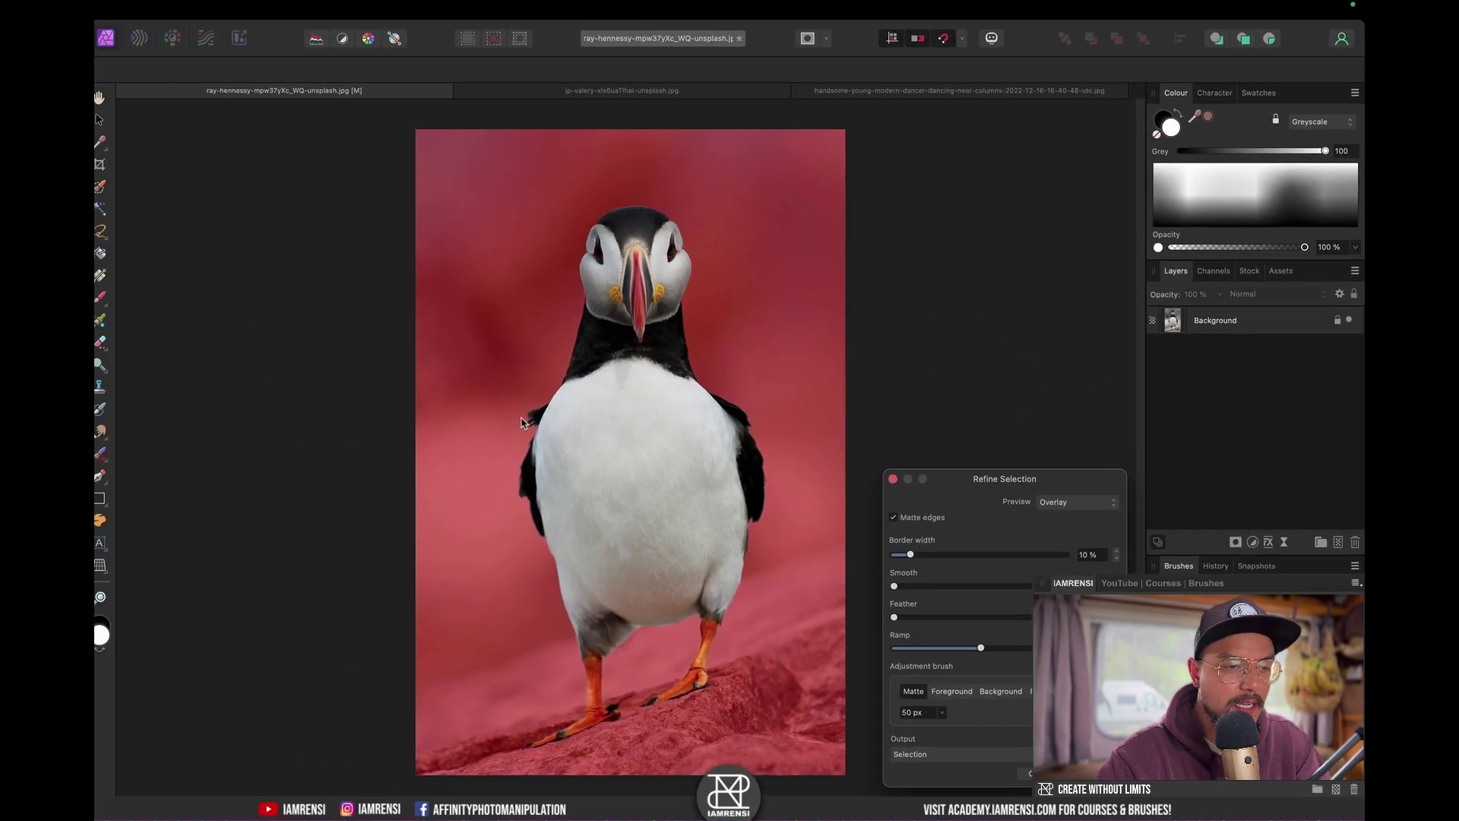
# Step: Refine the feather tuft at the top of the left wing with the Matte adjustment brush
pyautogui.press('super')
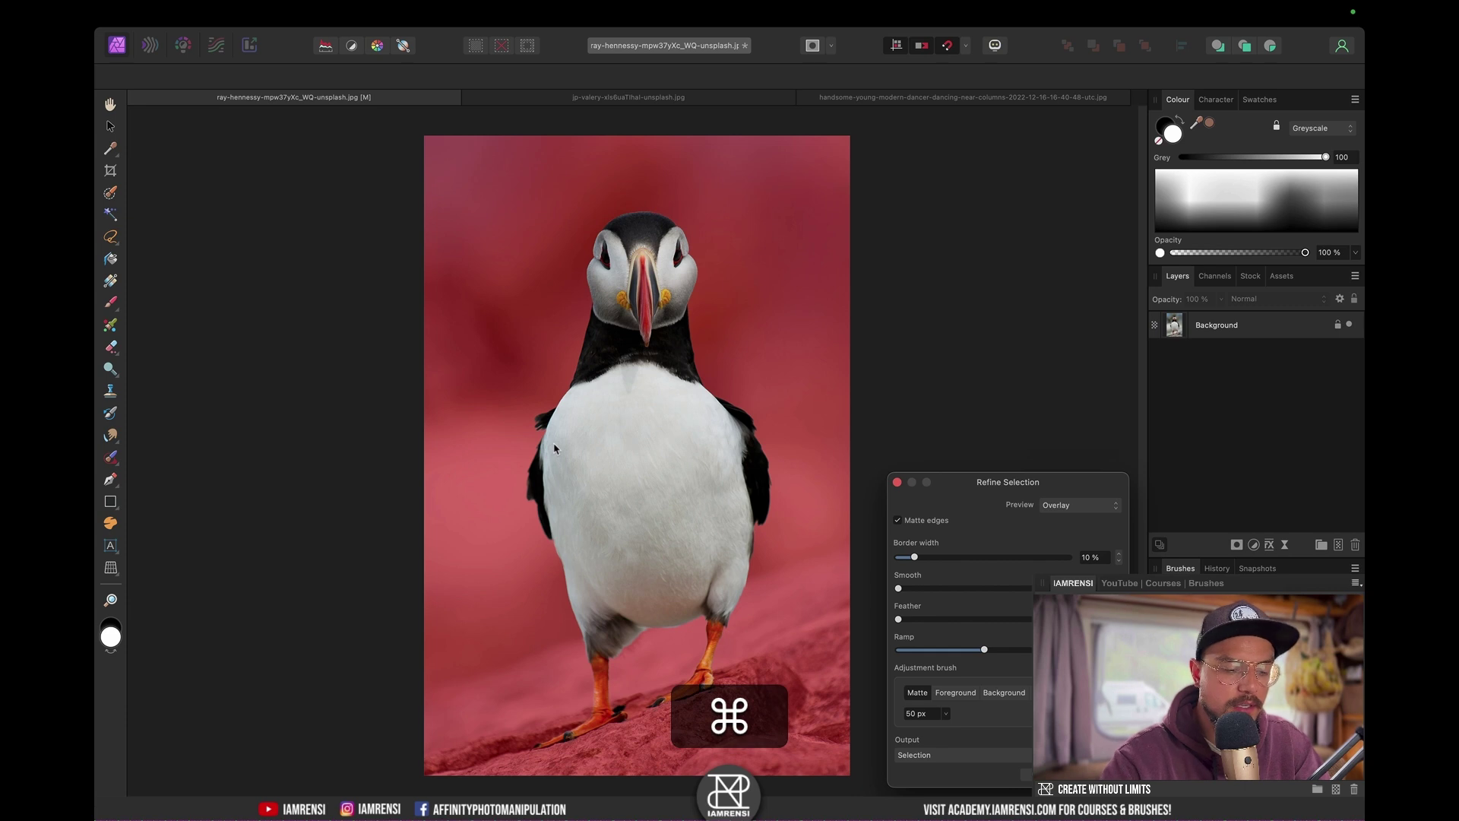
pyautogui.press('super+equal')
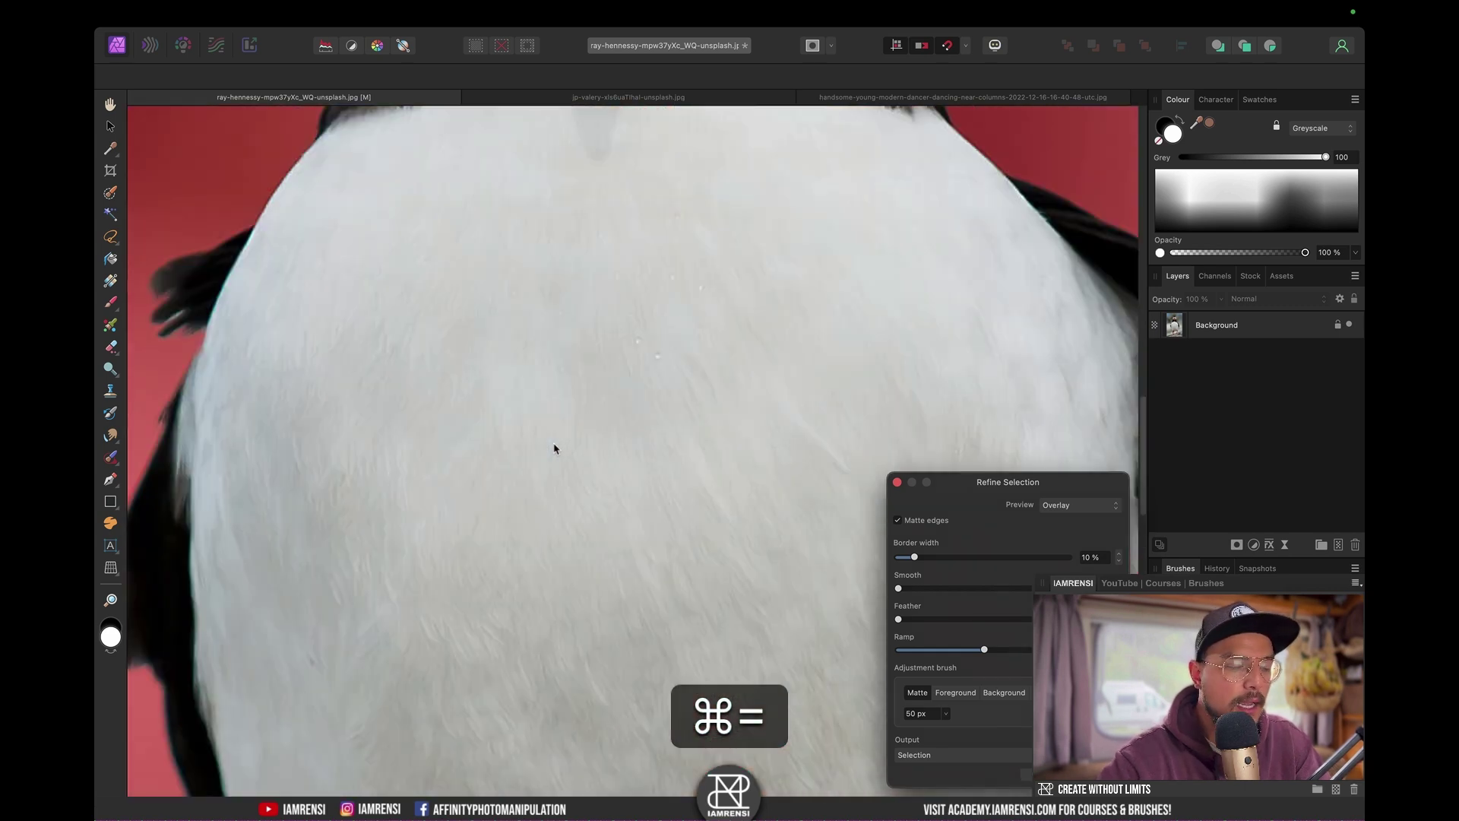
pyautogui.scroll(-3, 554, 448)
pyautogui.scroll(5, 554, 447)
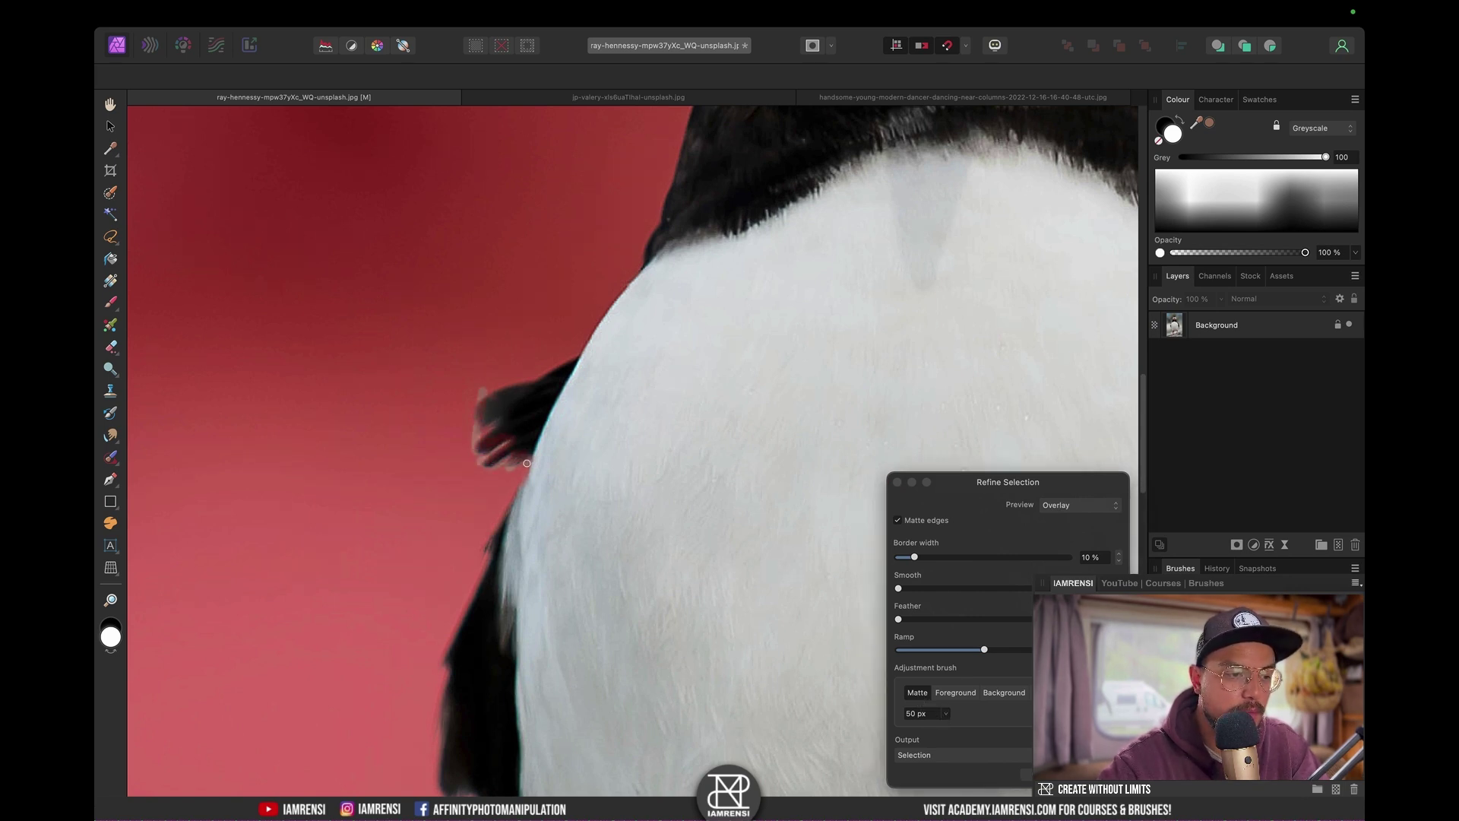
pyautogui.moveTo(481, 469); pyautogui.dragTo(488, 446)
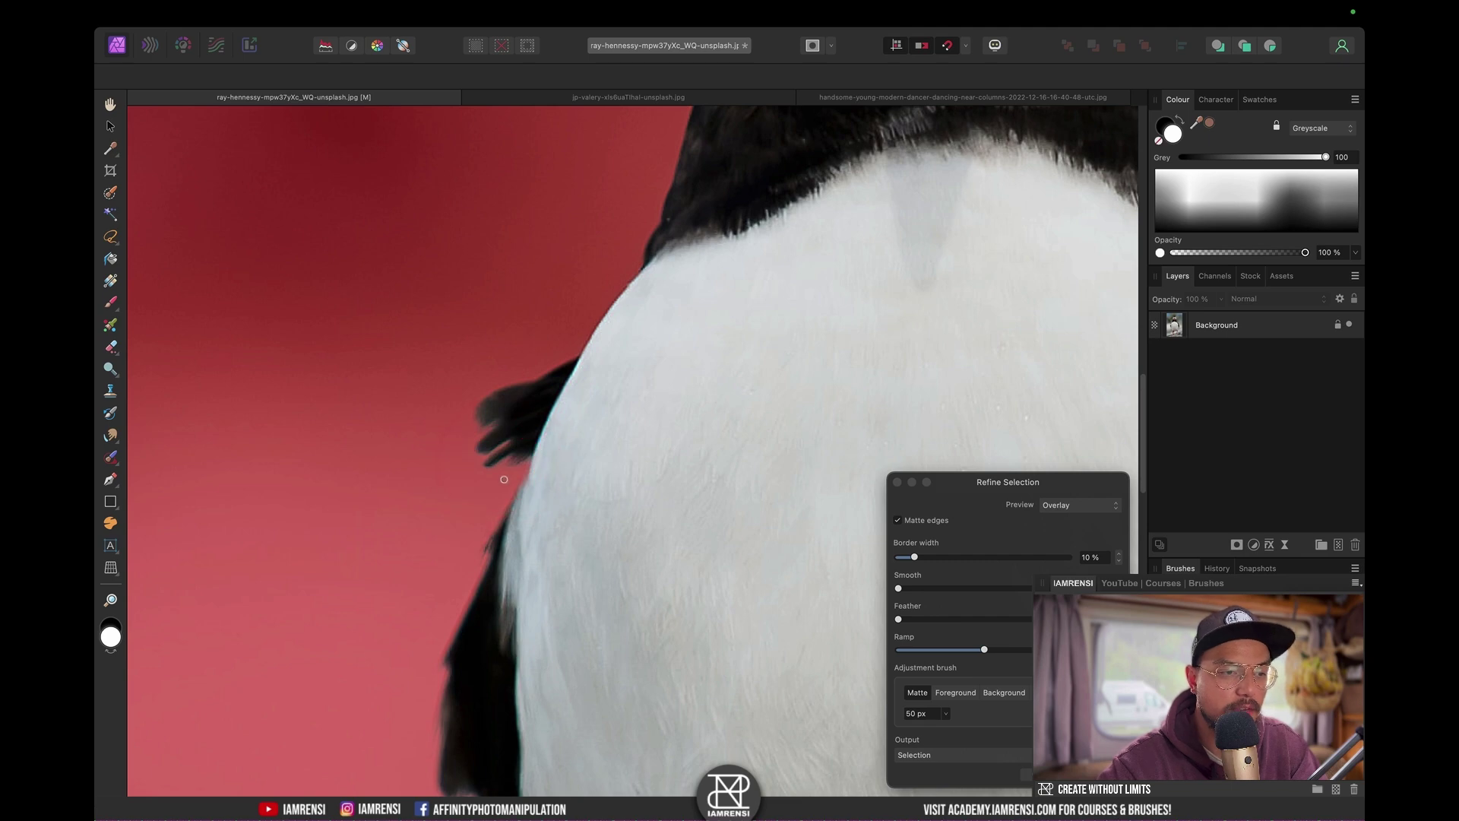
# Step: Set the Matte brush to 51 px and refine the fuzzy feather edge from the left leg along the underside of the belly
pyautogui.scroll(3, 494, 471)
pyautogui.scroll(1, 504, 479)
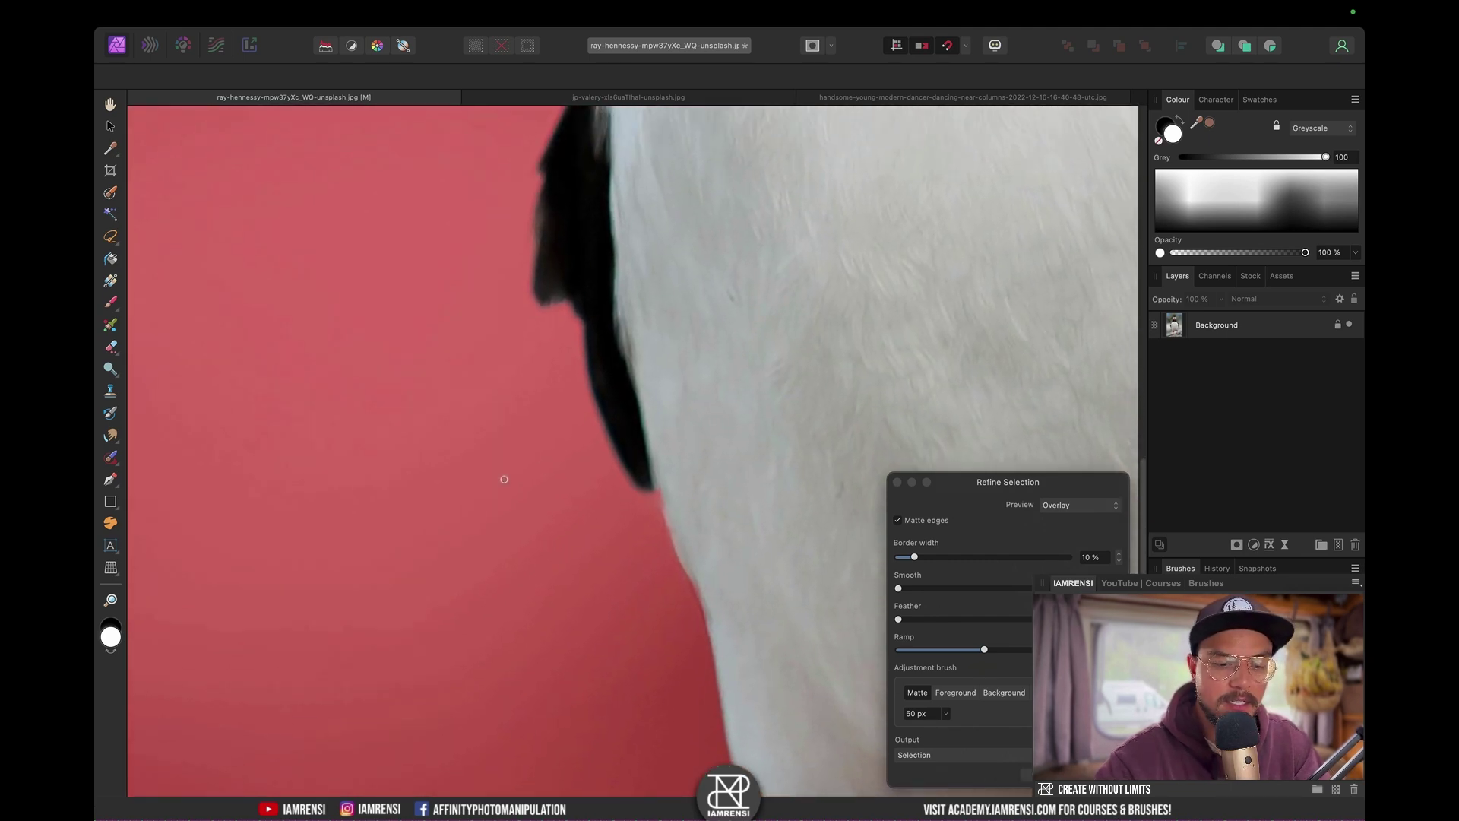
pyautogui.press(']')
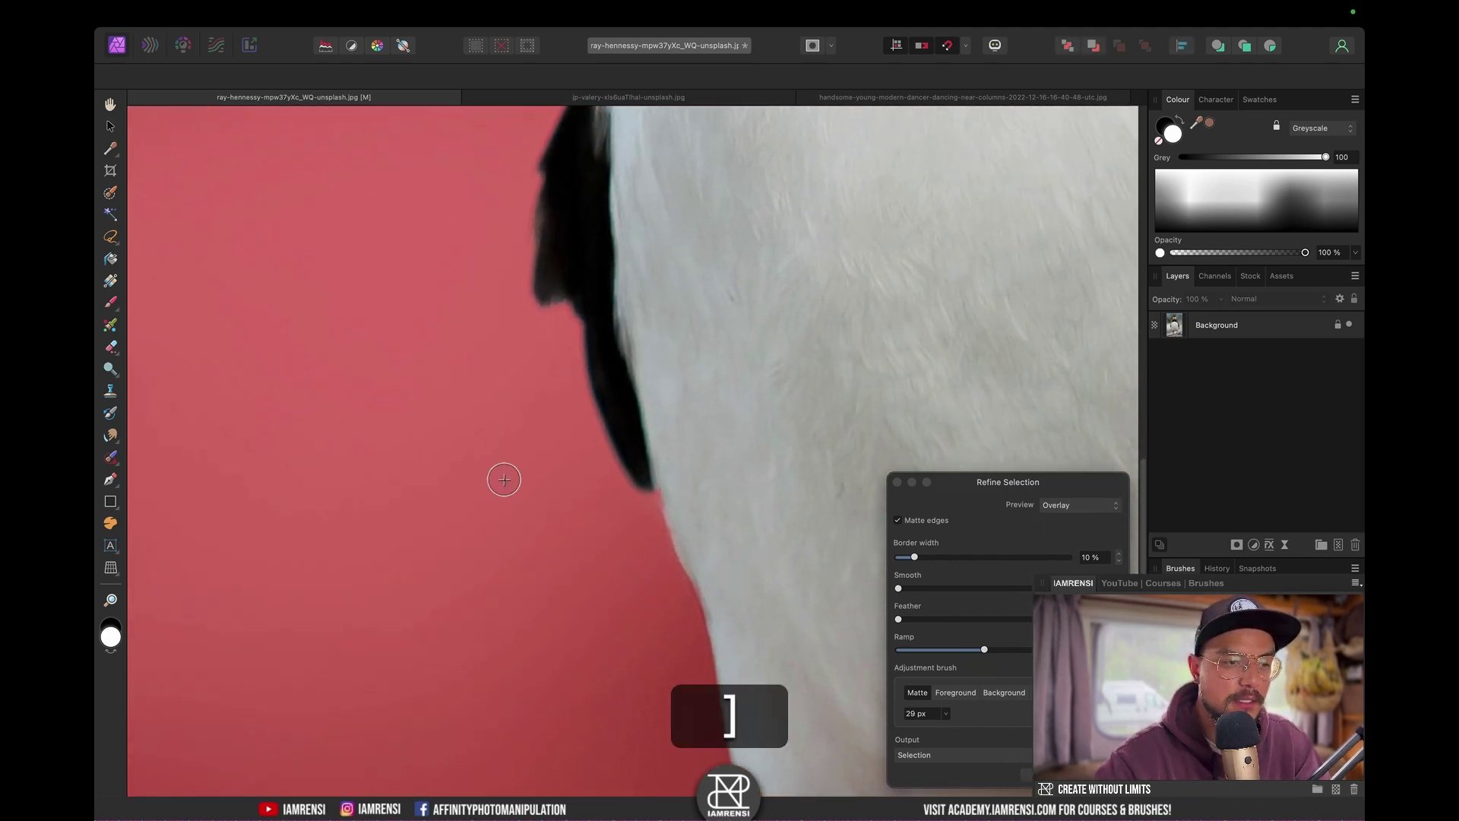
pyautogui.scroll(-10, 504, 478)
pyautogui.press(']')
pyautogui.scroll(10, 569, 459)
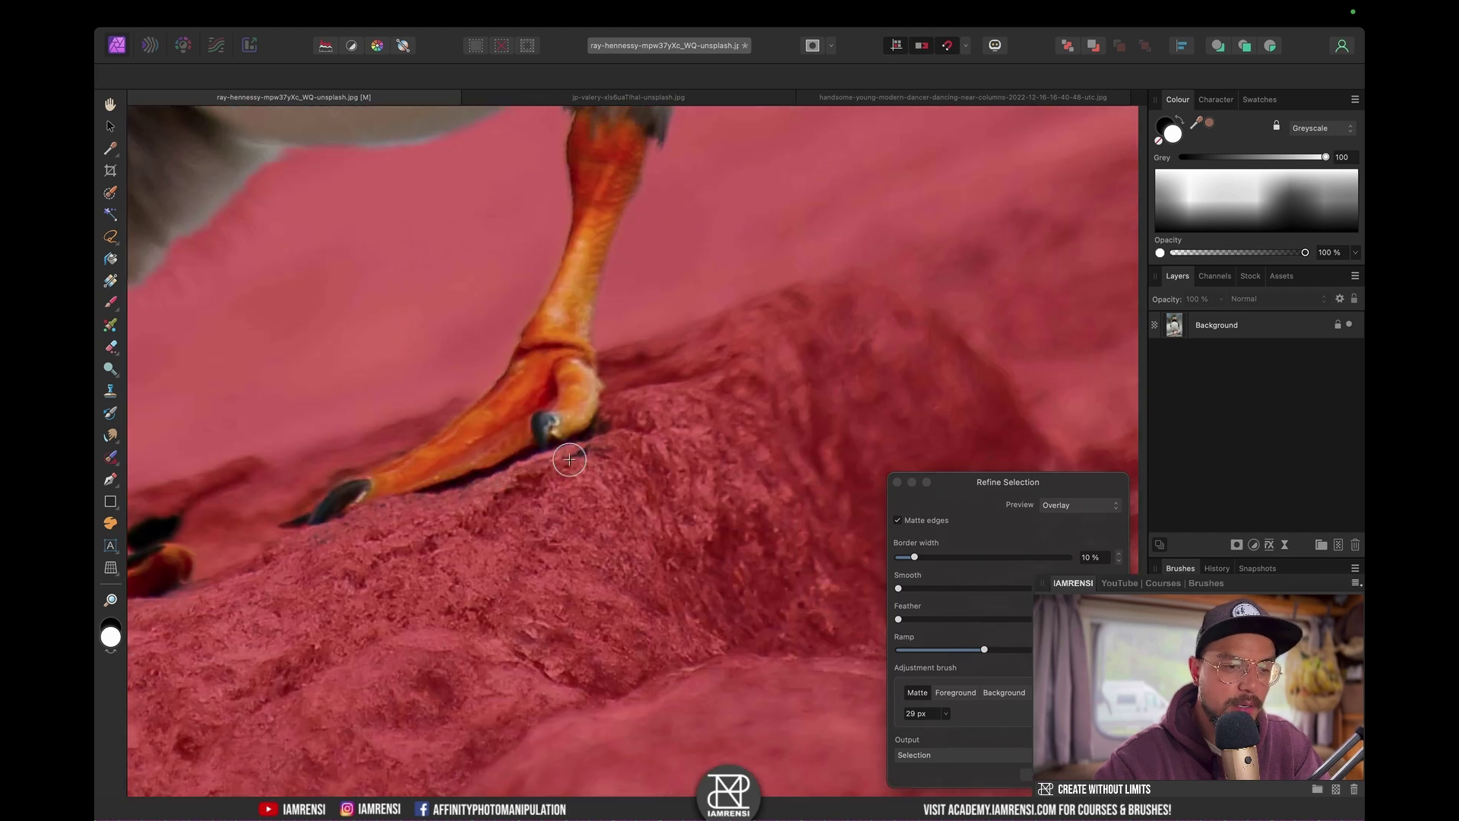
pyautogui.press('super+z')
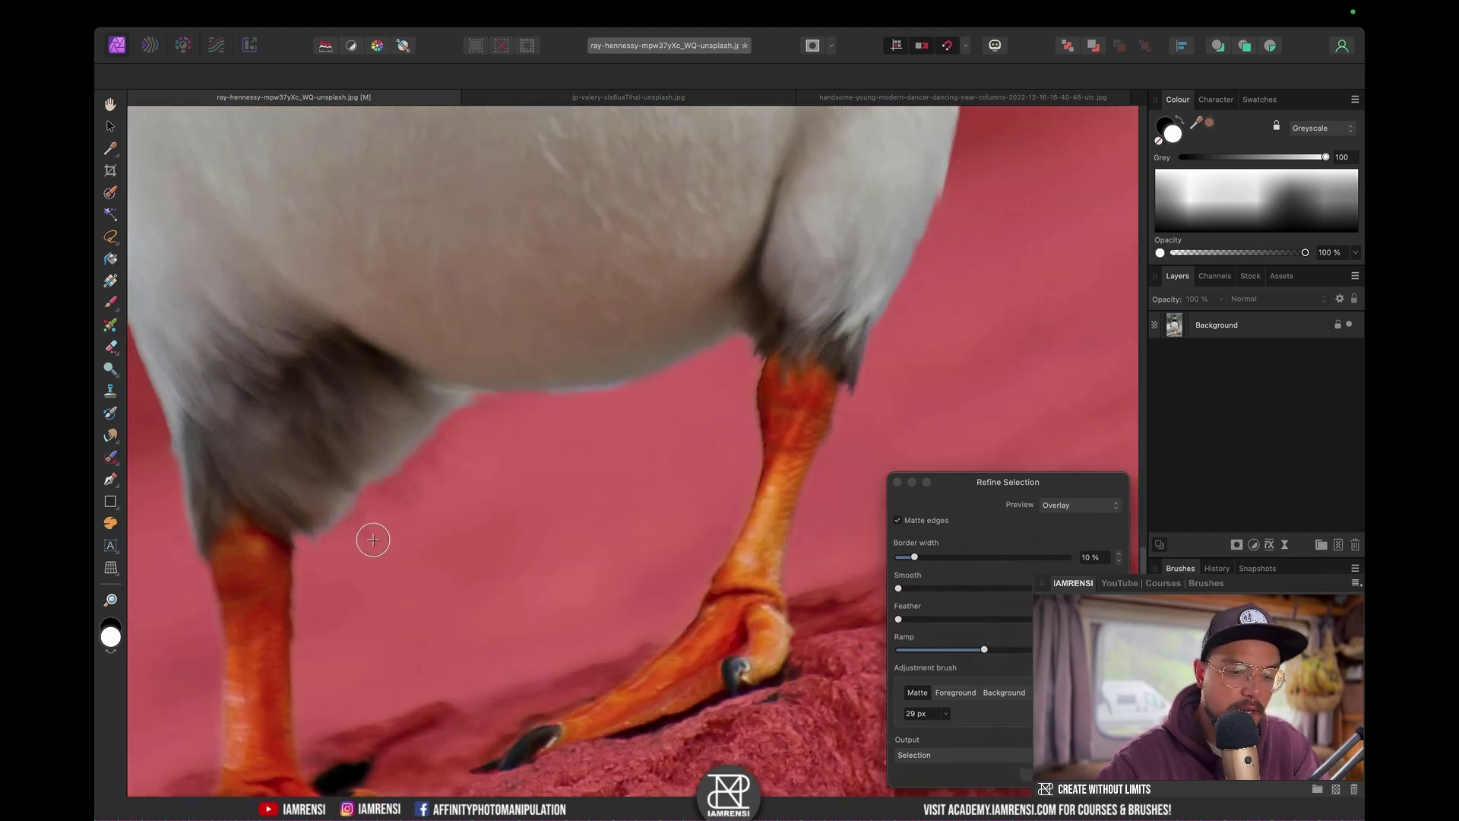
pyautogui.press(']')
pyautogui.press(']')
pyautogui.press(']')
pyautogui.press(']')
pyautogui.press(']')
pyautogui.press(']')
pyautogui.moveTo(323, 520)
pyautogui.mouseDown()
pyautogui.moveTo(365, 505)
pyautogui.moveTo(456, 398)
pyautogui.moveTo(551, 382)
pyautogui.mouseUp()
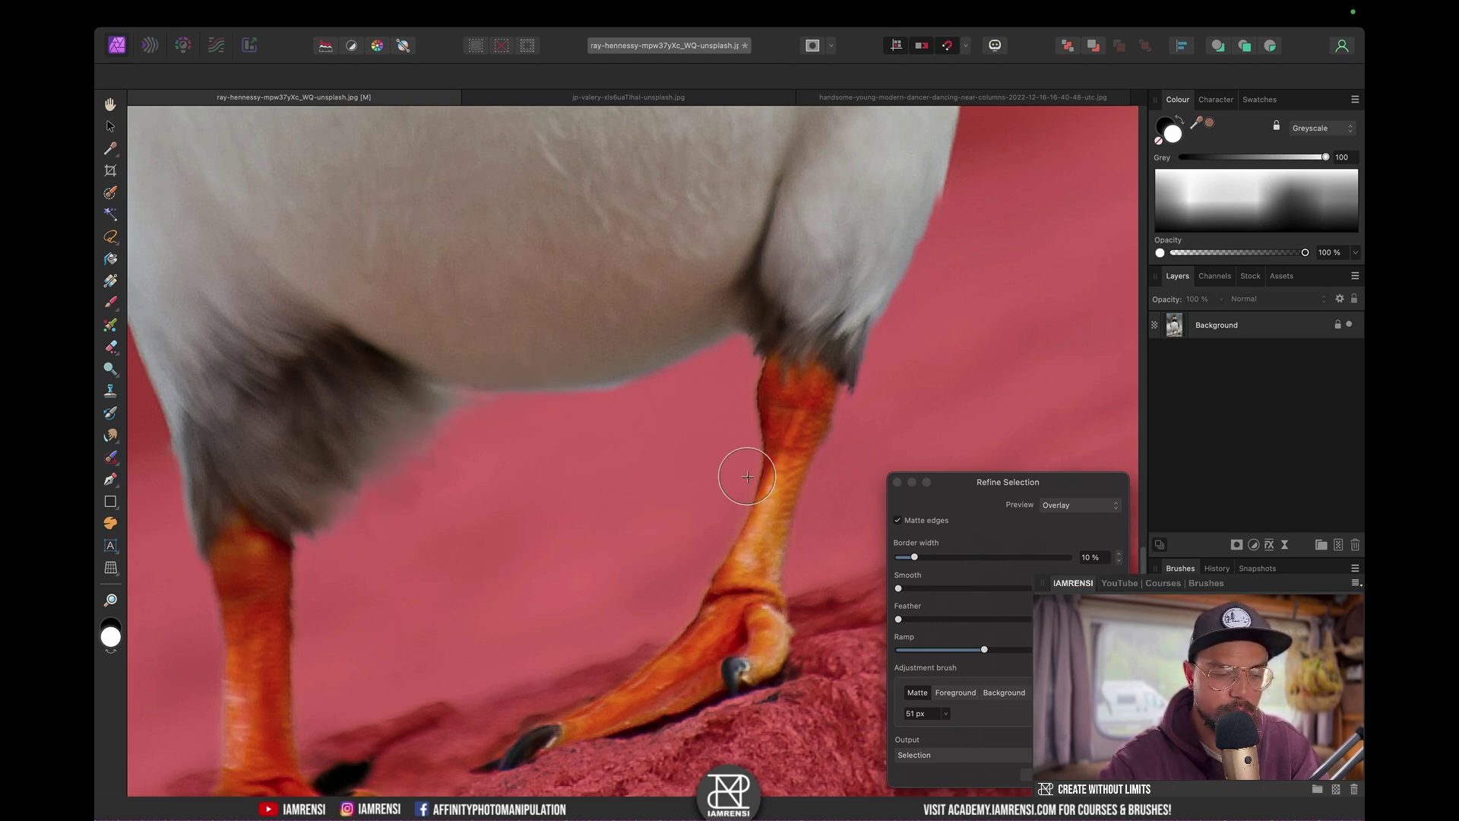
# Step: Check the edges around the right wing and head, and apply the refinement with Selection as the output
pyautogui.scroll(10, 730, 434)
pyautogui.scroll(10, 737, 417)
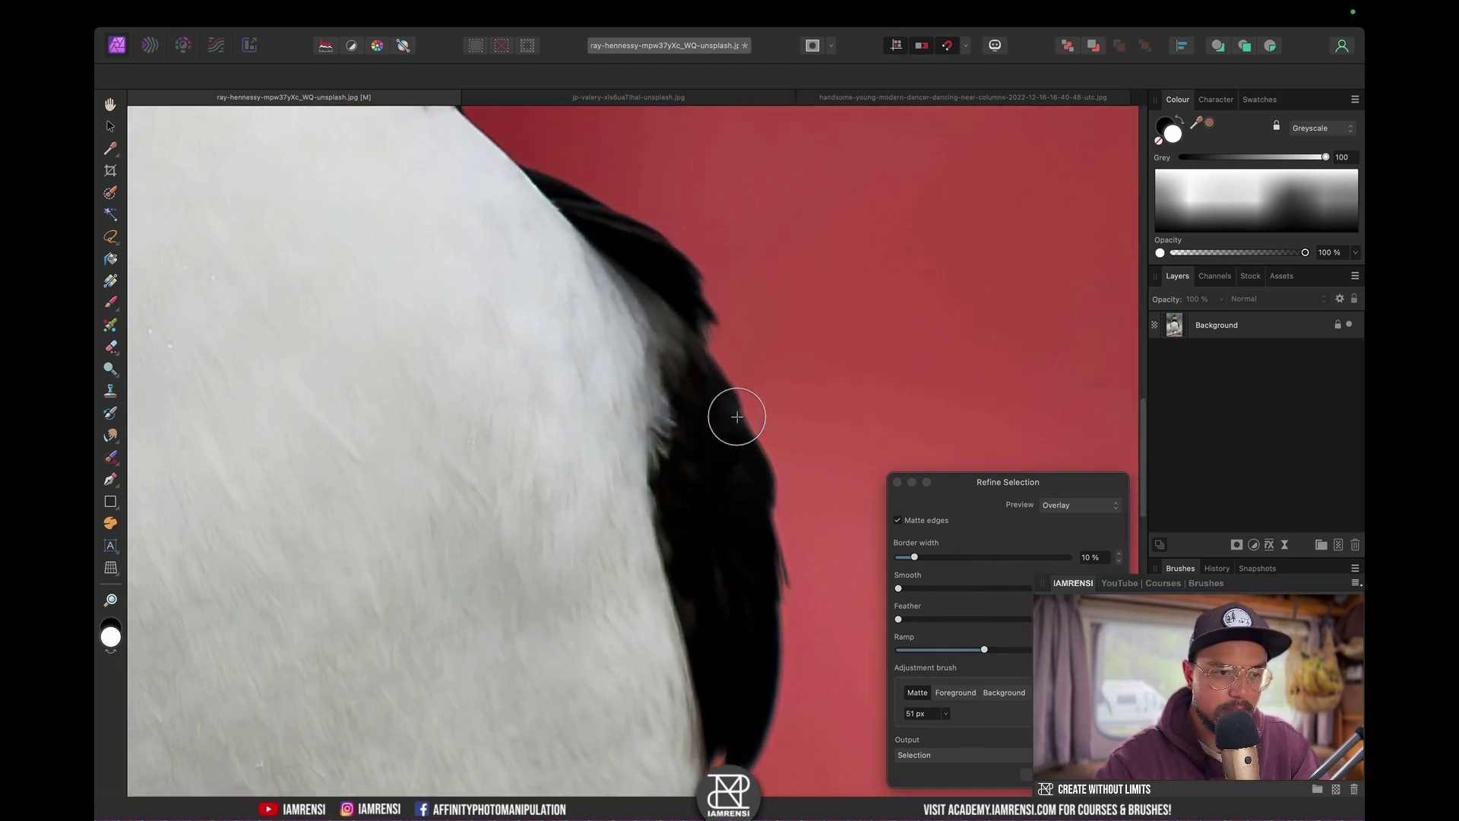
pyautogui.hscroll(-5, 737, 417)
pyautogui.hscroll(-2, 748, 437)
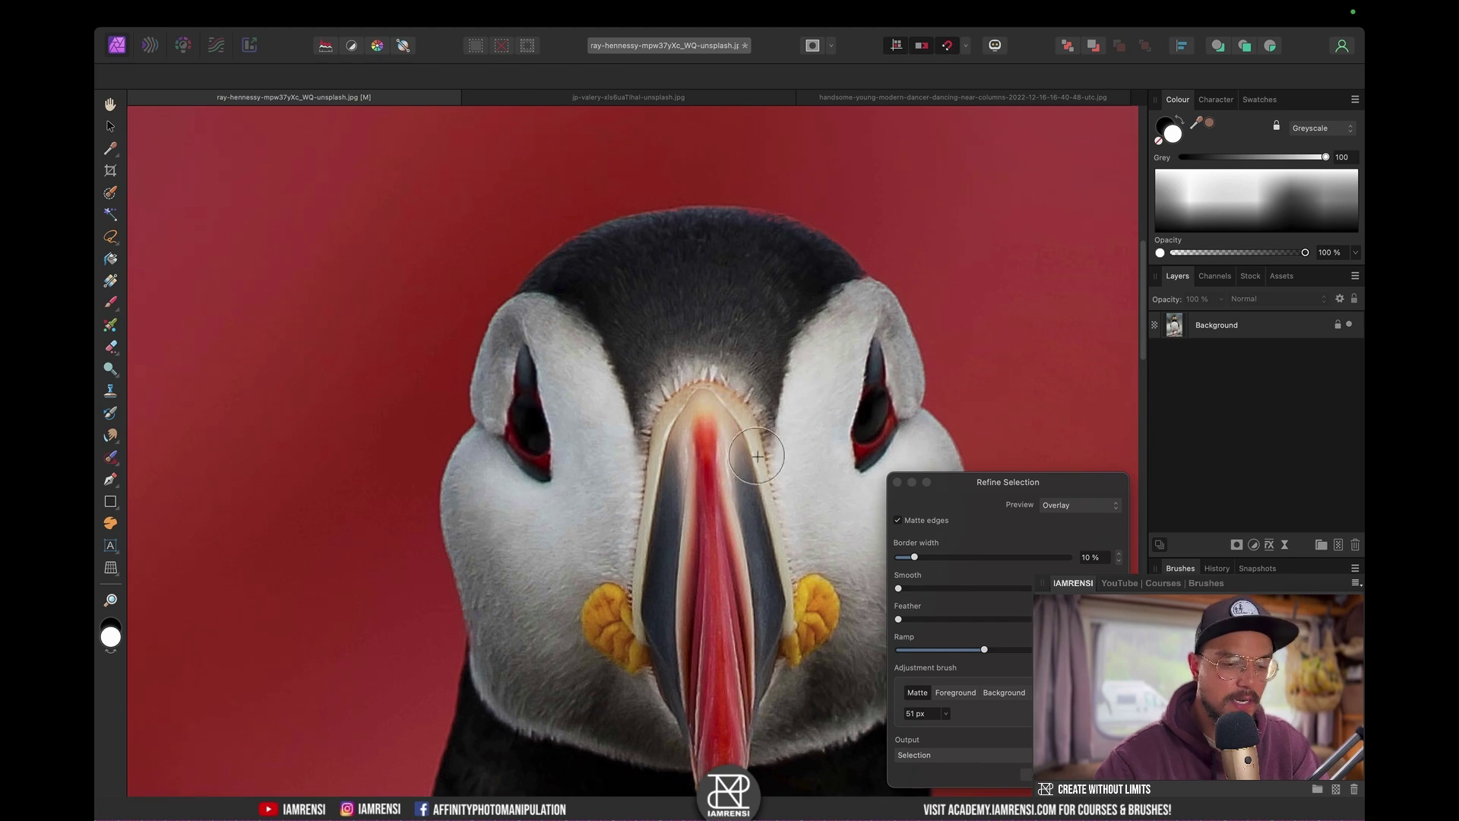
pyautogui.press('super+0')
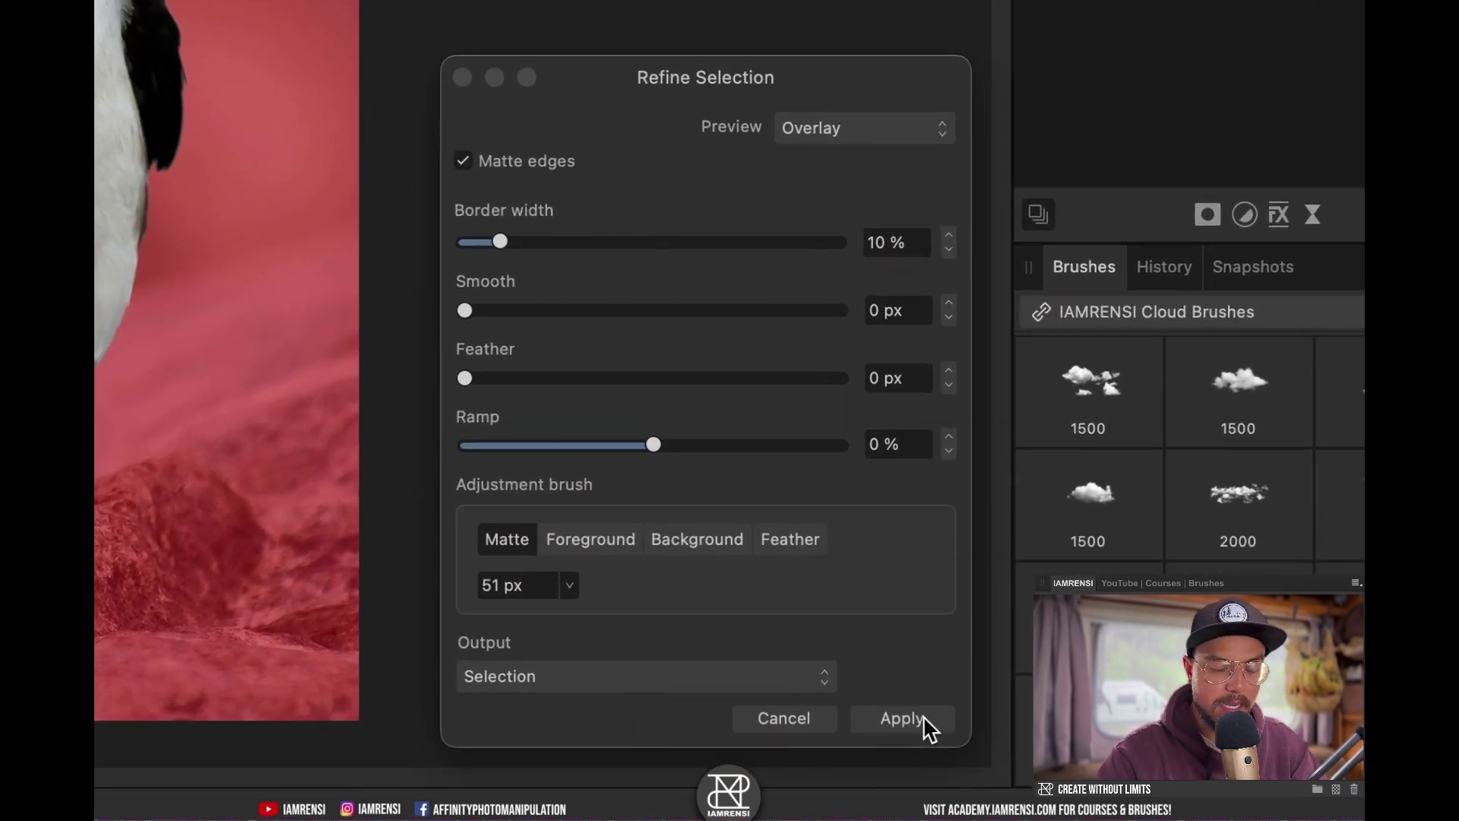
pyautogui.click(904, 718)
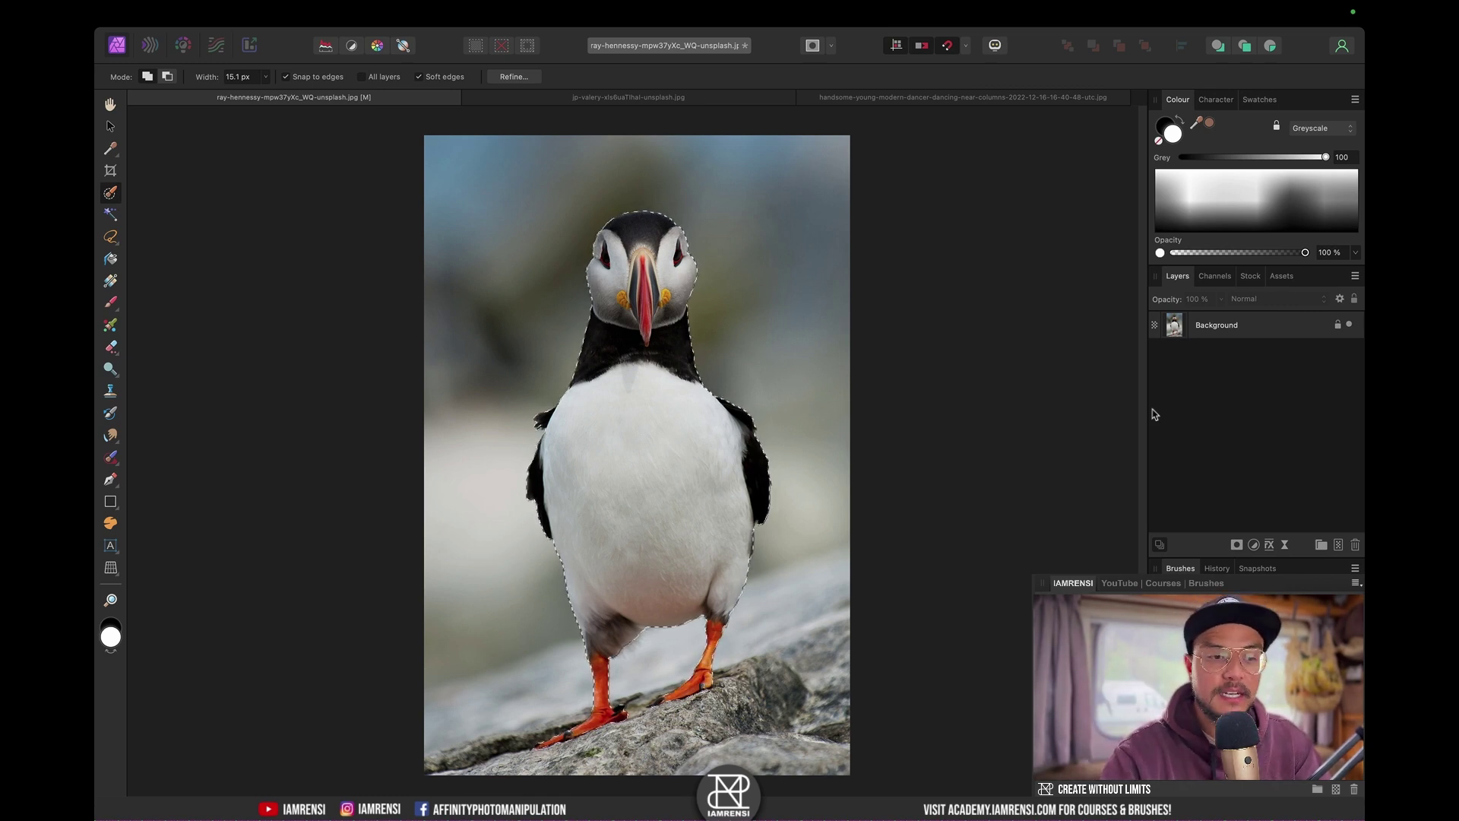
# Step: Create a mask layer from the puffin selection to hide the photo's background, and deselect
pyautogui.click(1236, 545)
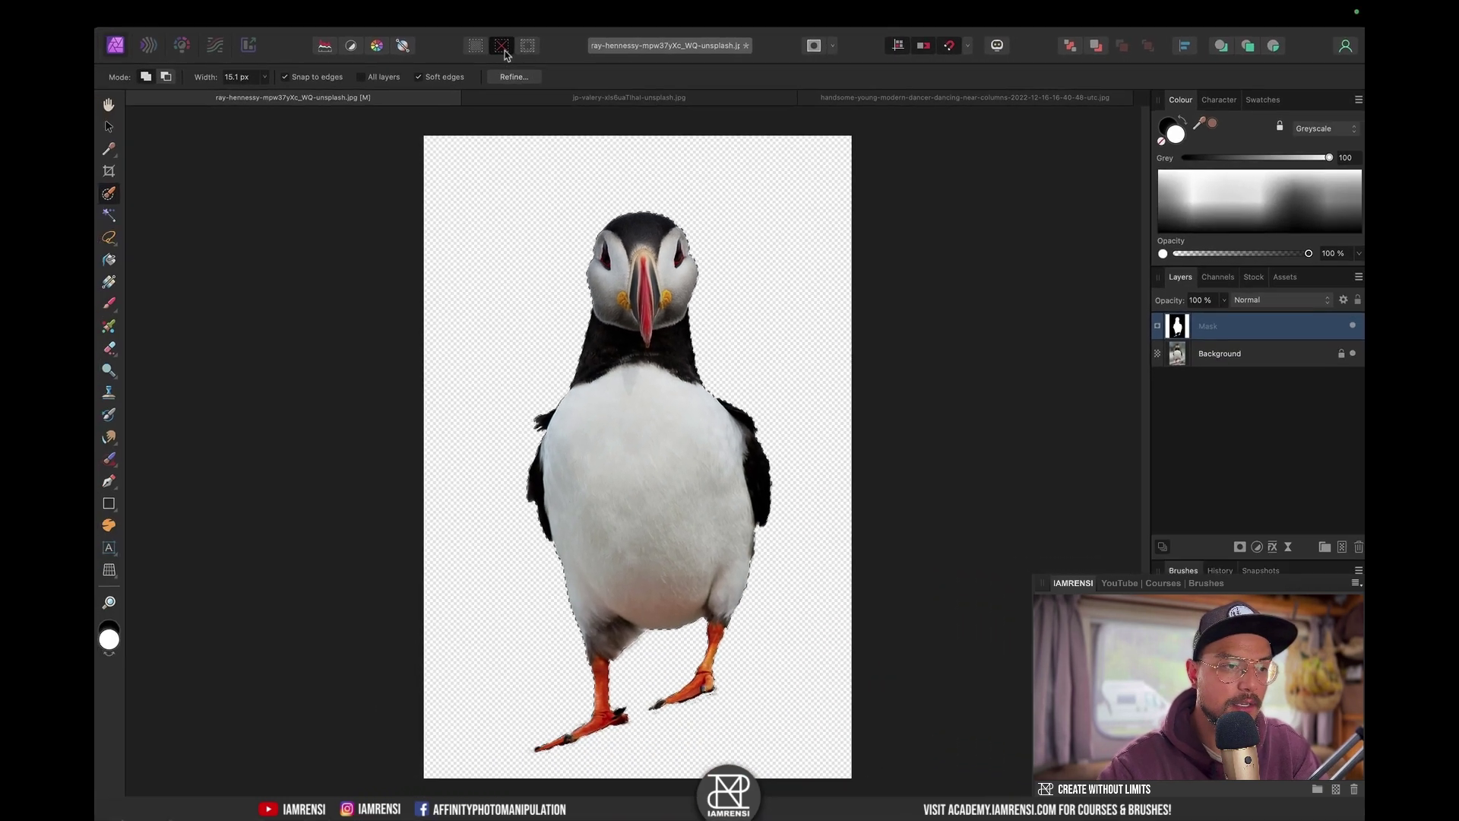
pyautogui.click(504, 47)
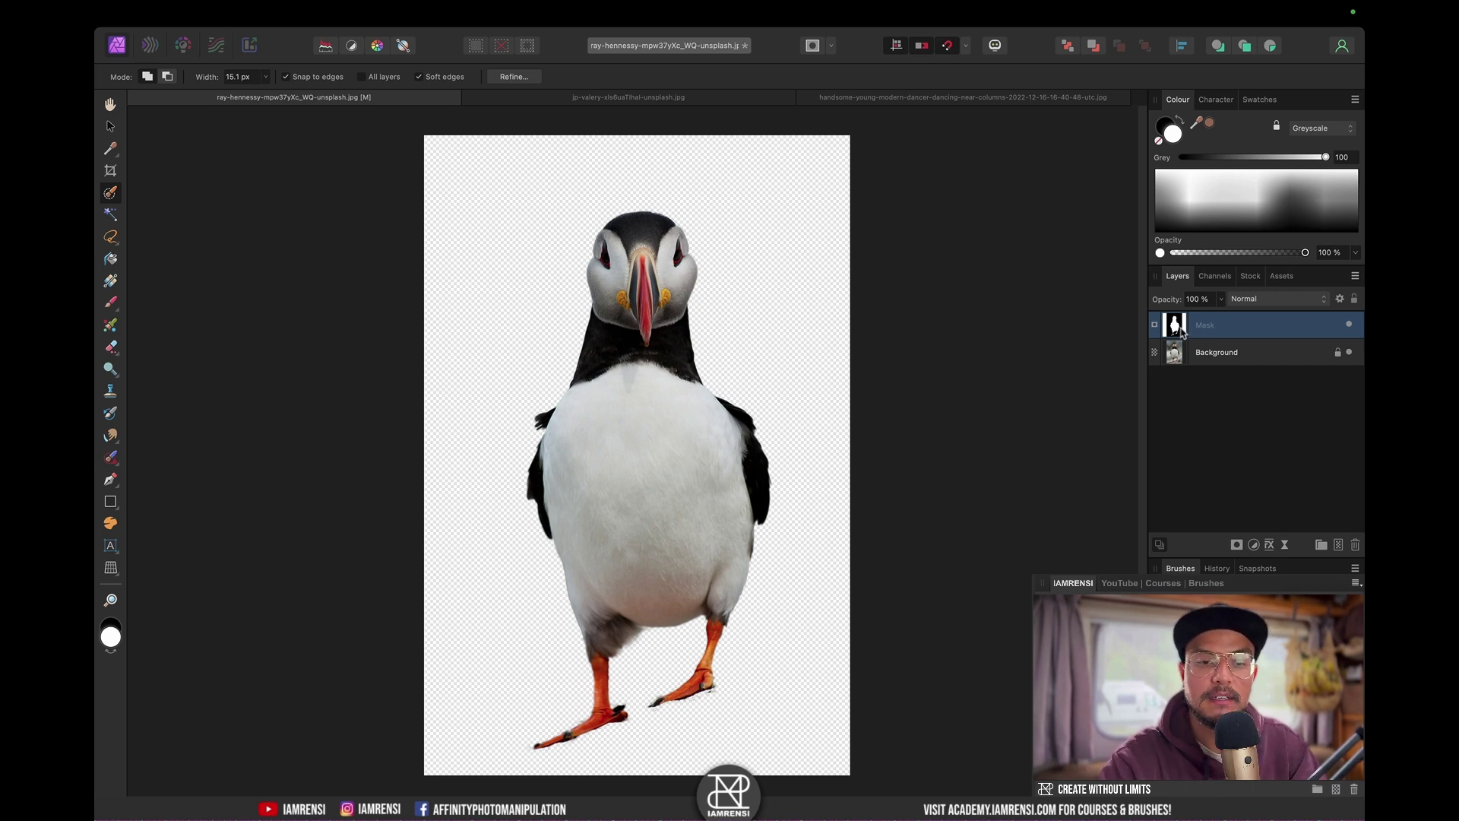
# Step: Isolate the mask in black and white and examine its edges from the puffin's head down to the feet
pyautogui.moveTo(1180, 335); pyautogui.dragTo(1179, 336)
pyautogui.press('alt')
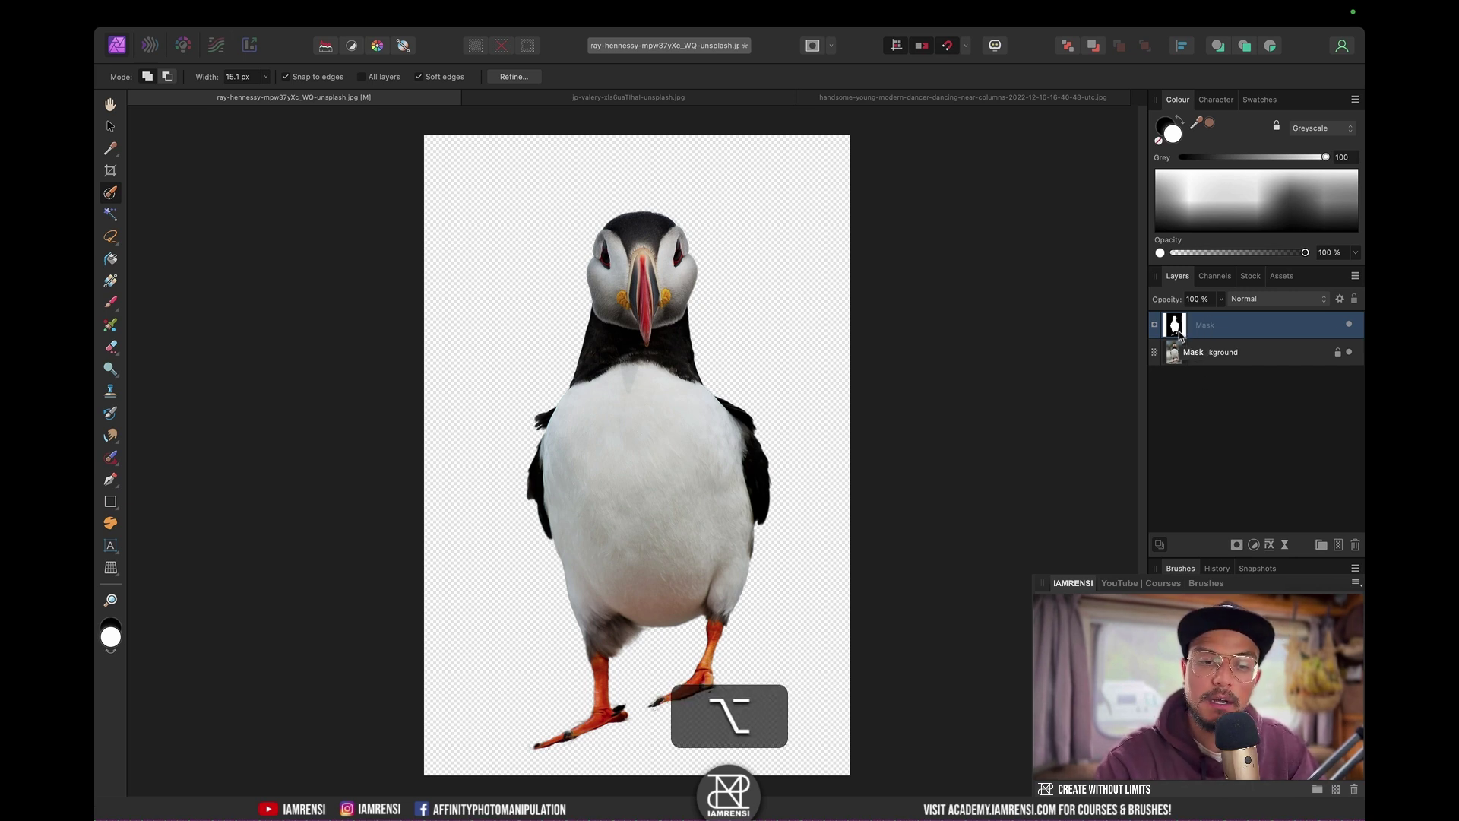
pyautogui.keyDown('alt'); pyautogui.click(1175, 331); pyautogui.keyUp('alt')
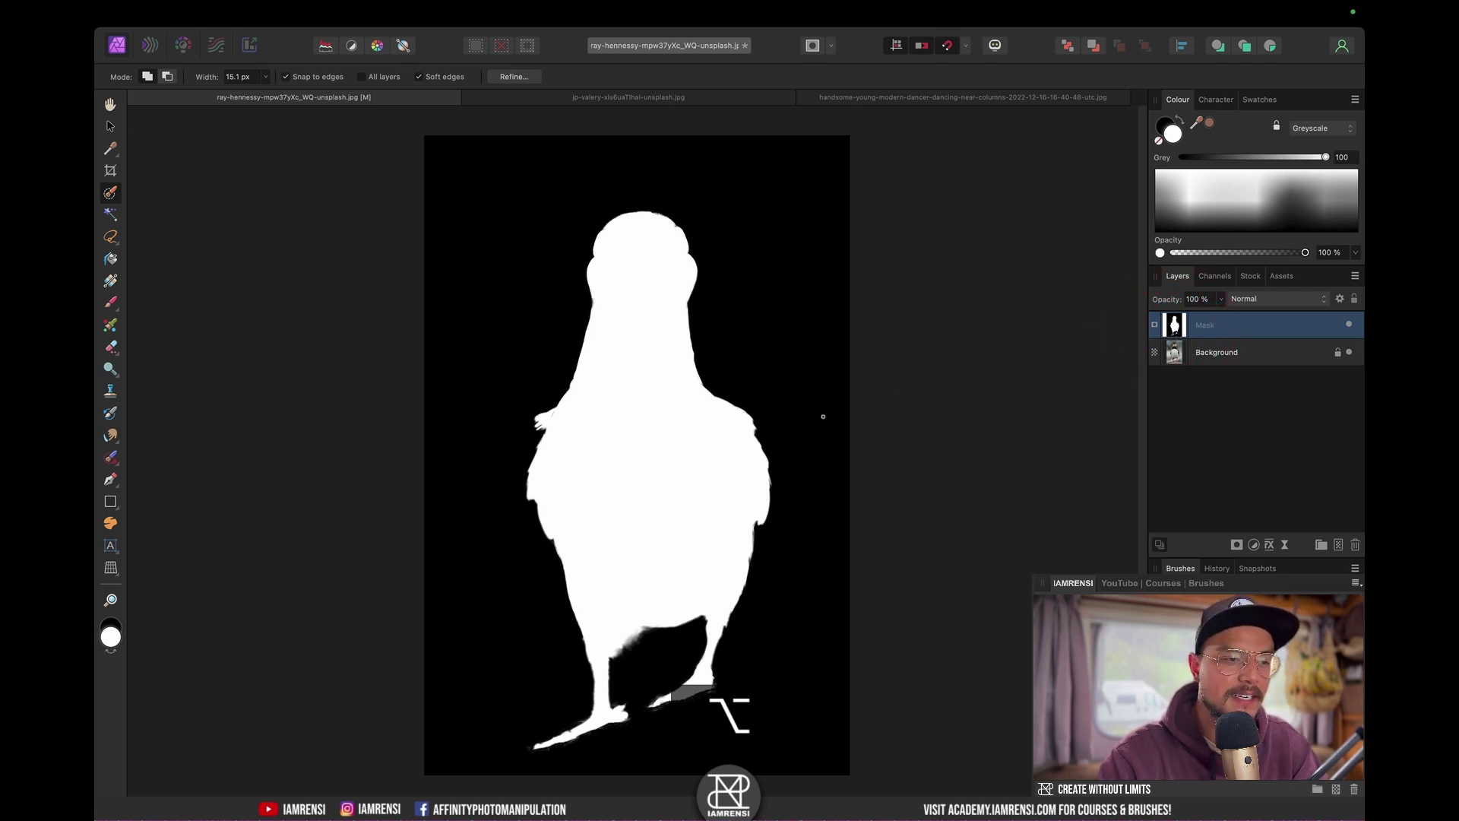
pyautogui.scroll(8, 558, 311)
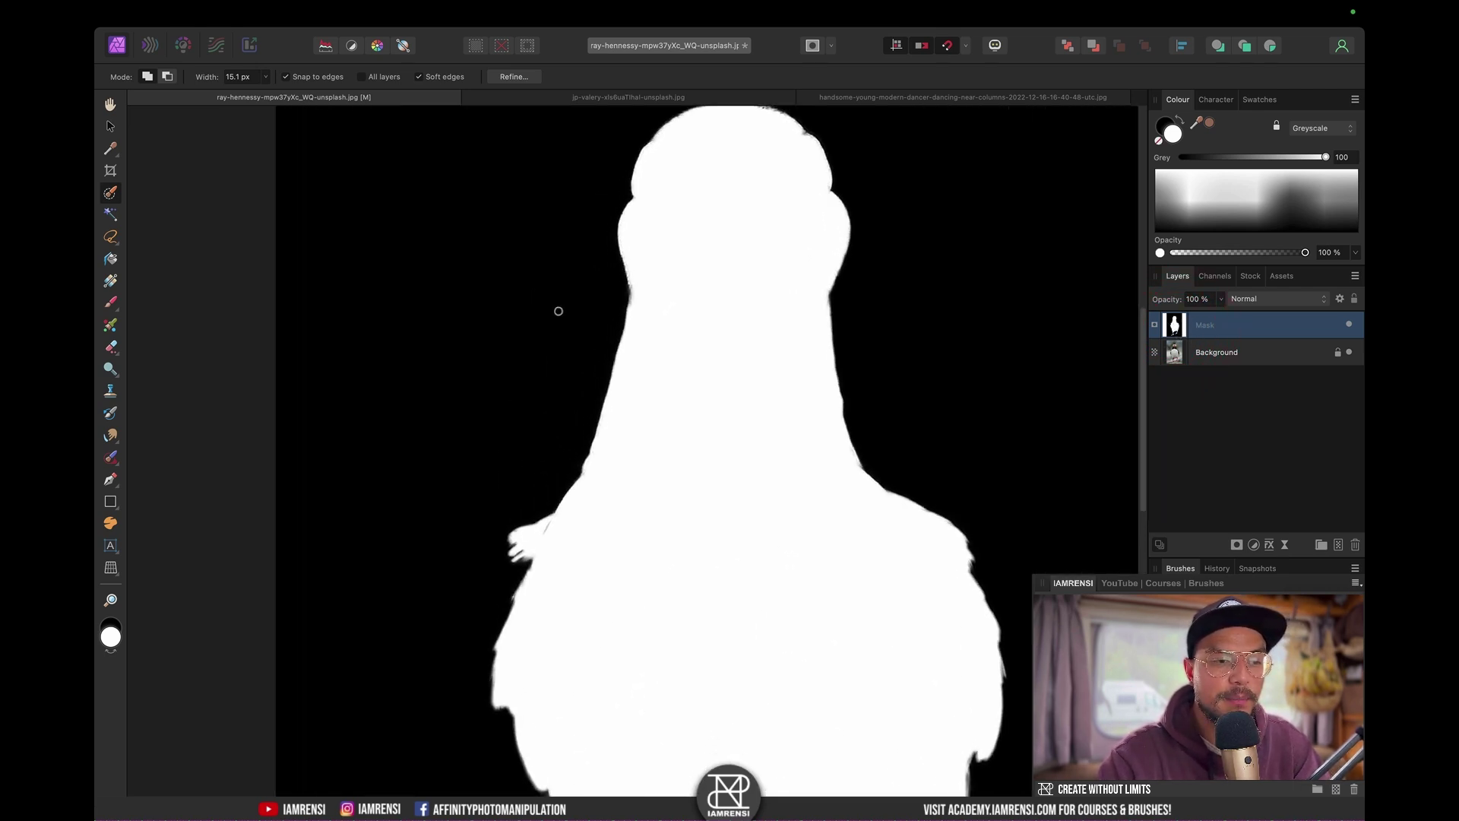
pyautogui.scroll(3, 611, 354)
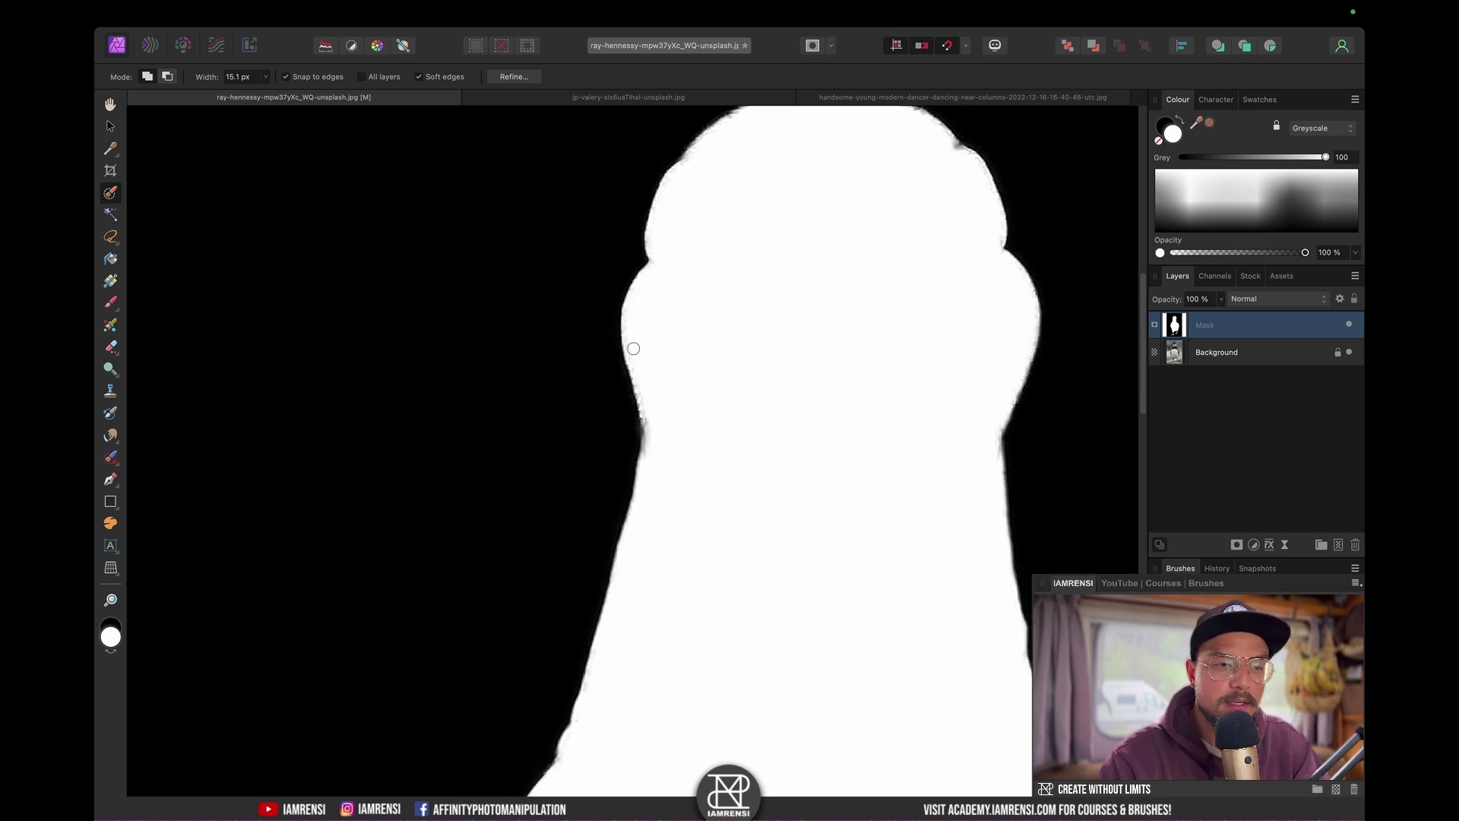
pyautogui.scroll(-10, 811, 459)
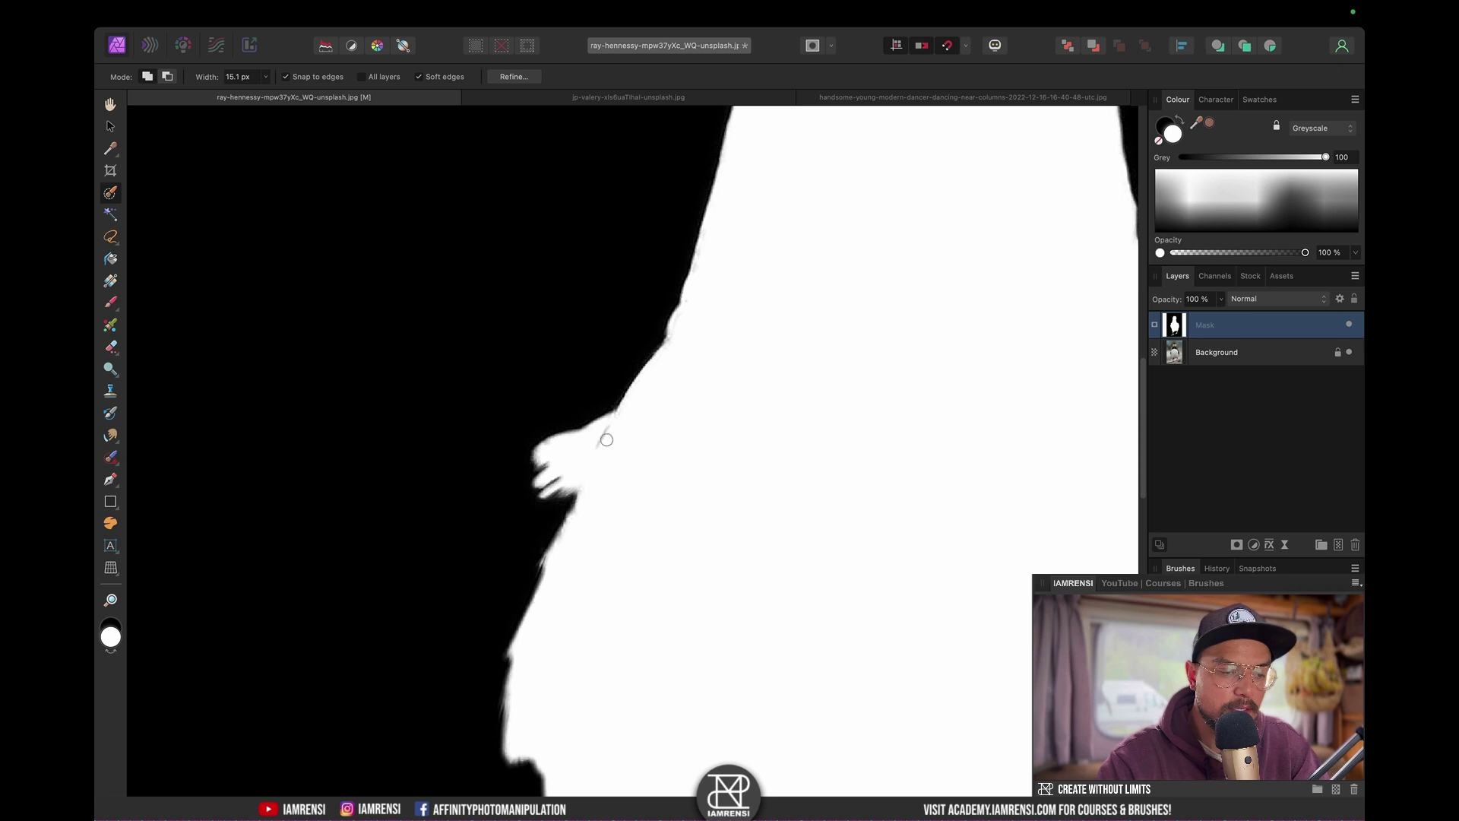
pyautogui.scroll(-10, 612, 521)
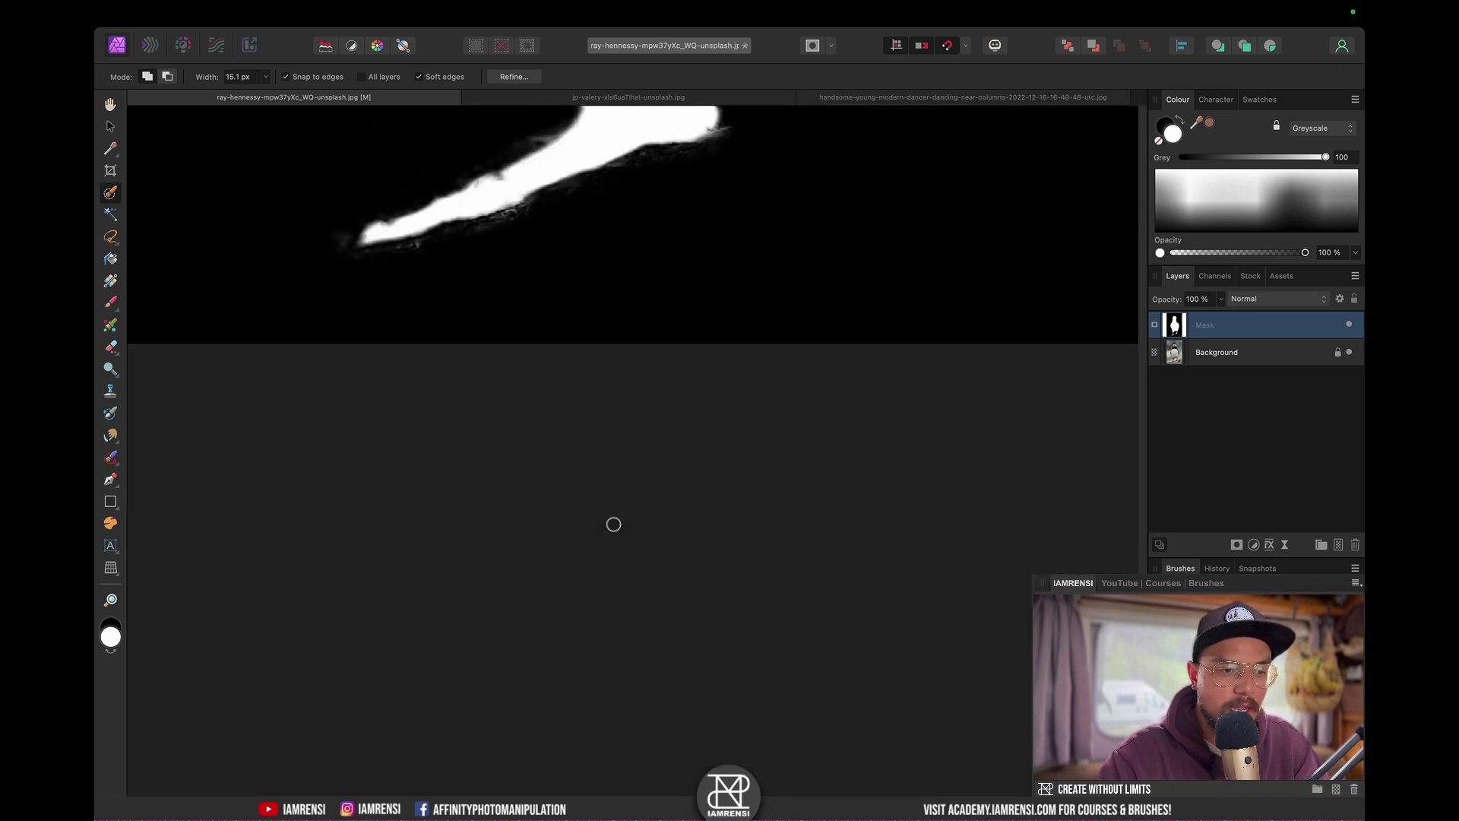
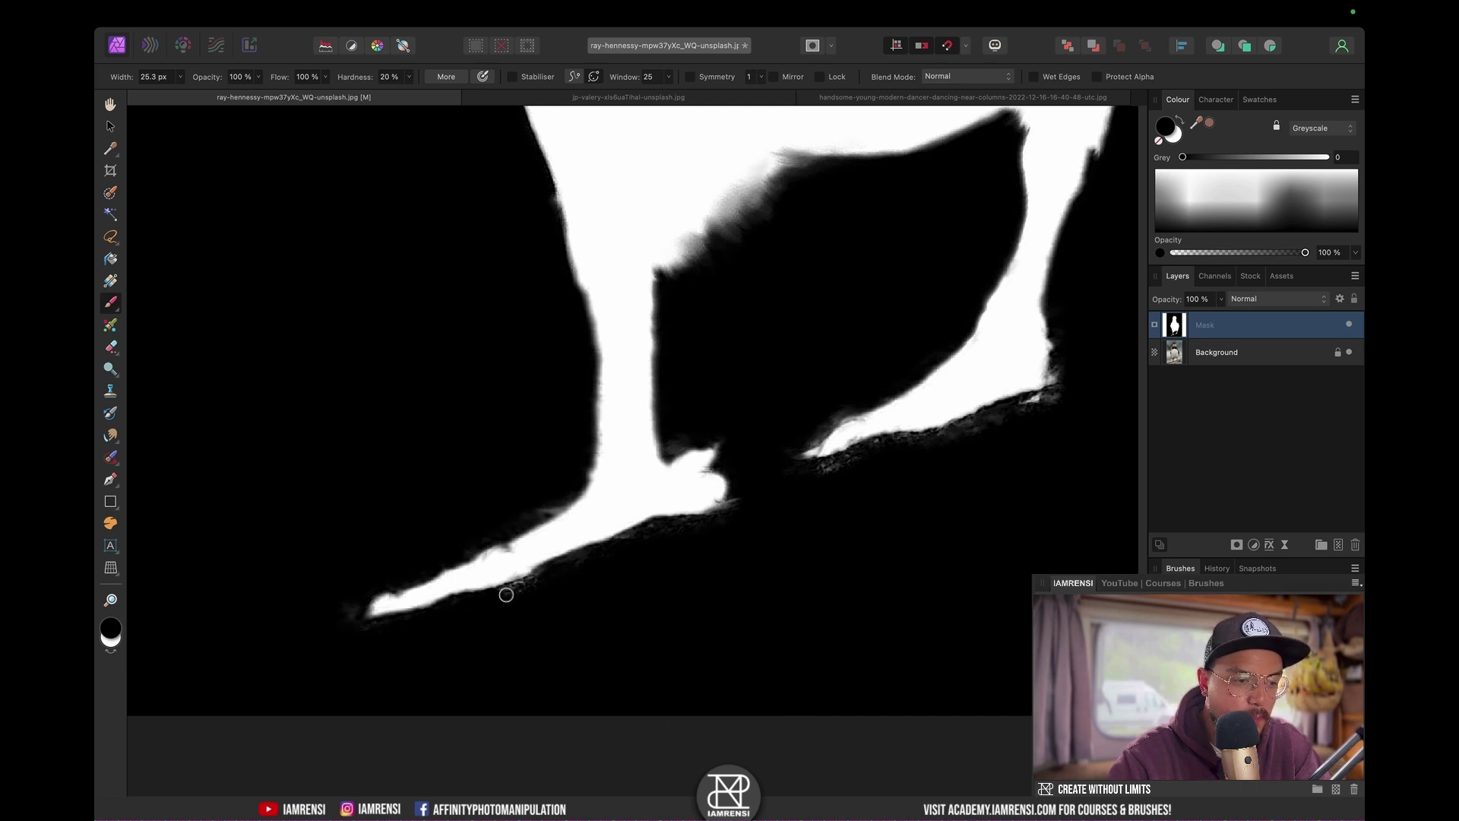
# Step: Paint black with the 25.3 px brush on the isolated mask to clean stray specks around both feet, and return to the full image
pyautogui.moveTo(537, 588)
pyautogui.mouseDown()
pyautogui.moveTo(636, 537)
pyautogui.moveTo(617, 548)
pyautogui.mouseUp()
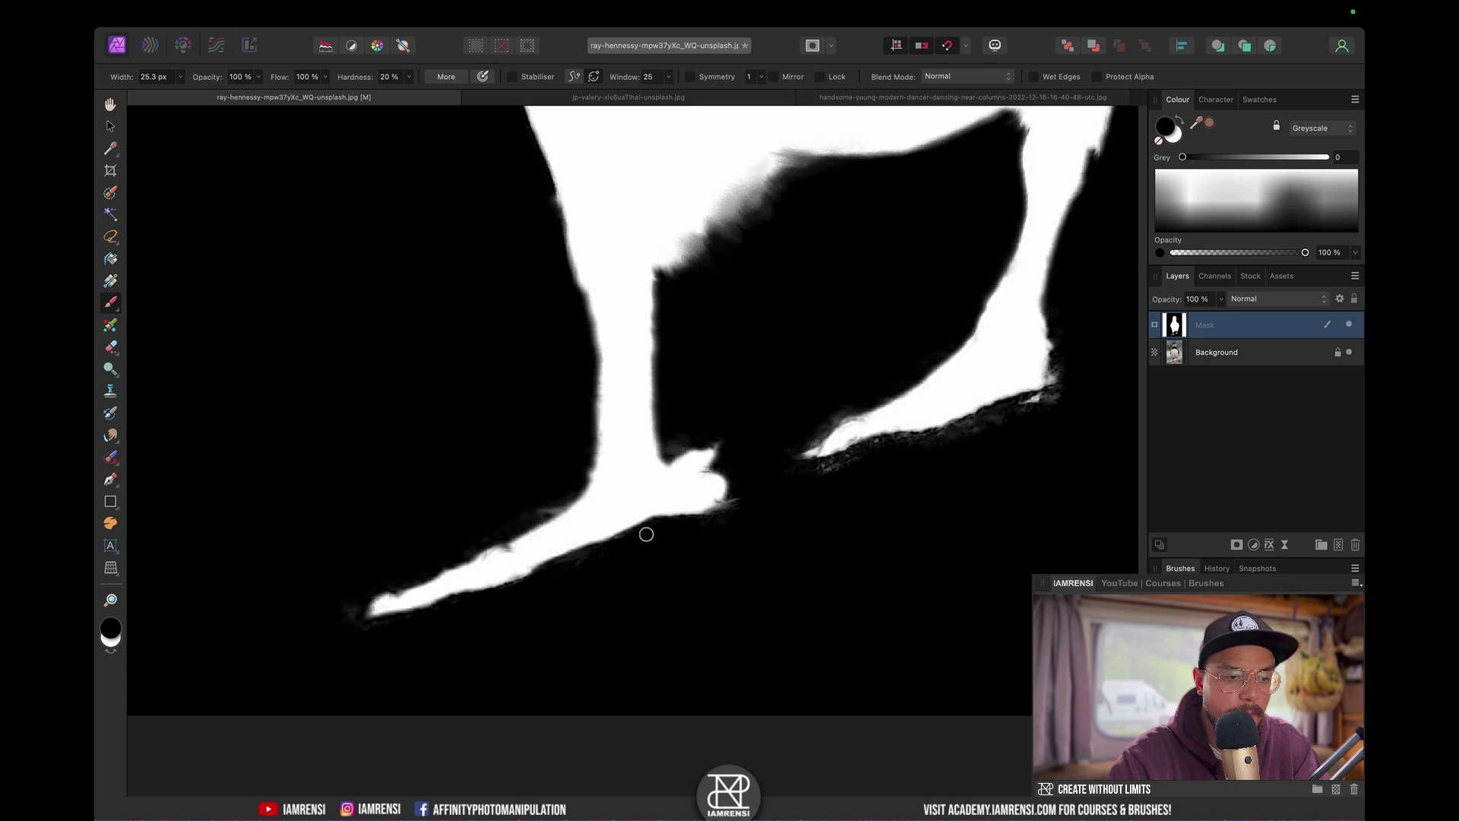
pyautogui.click(611, 547)
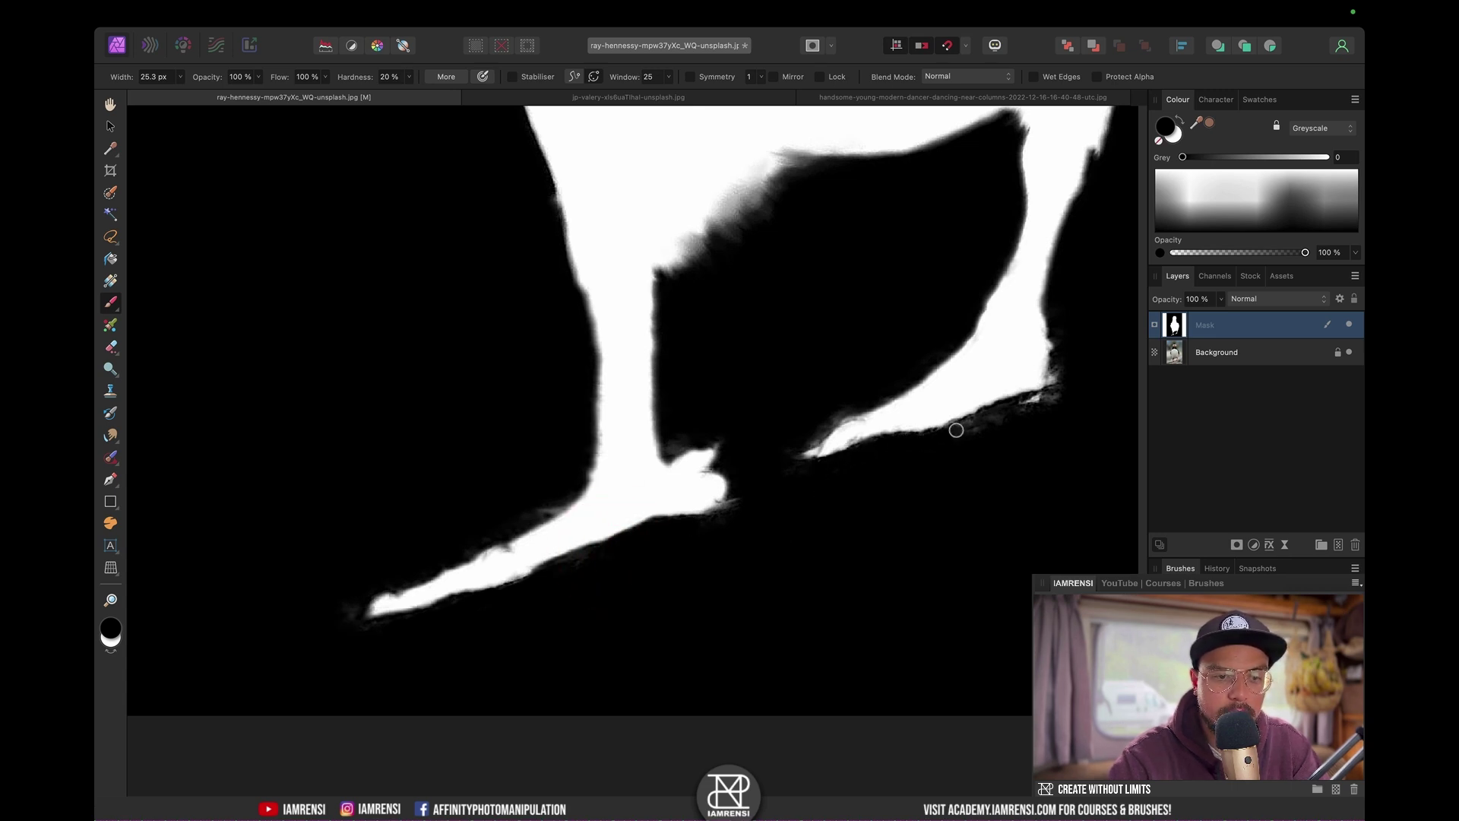
pyautogui.click(710, 482)
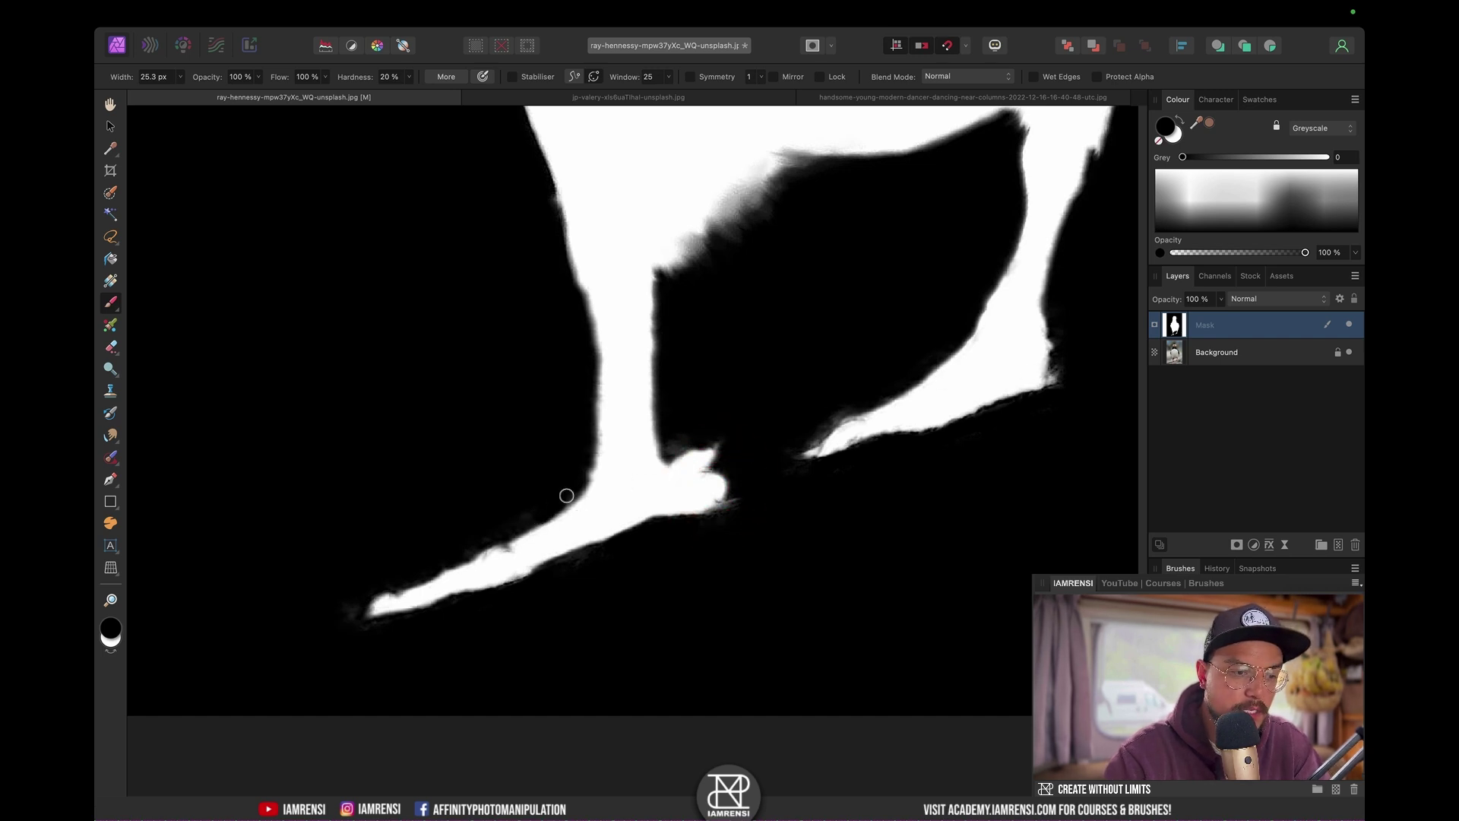
pyautogui.click(530, 503)
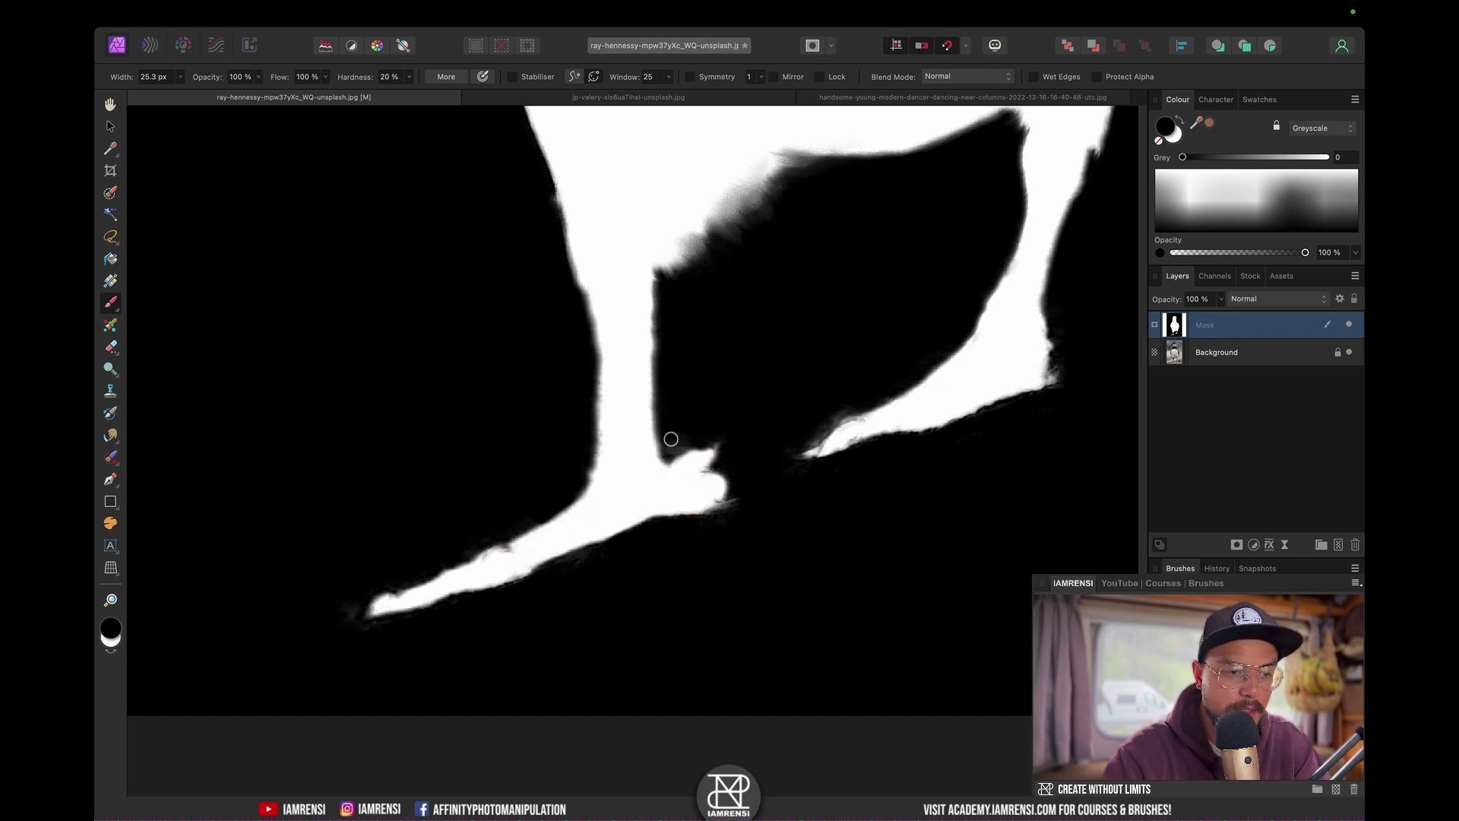
pyautogui.click(686, 434)
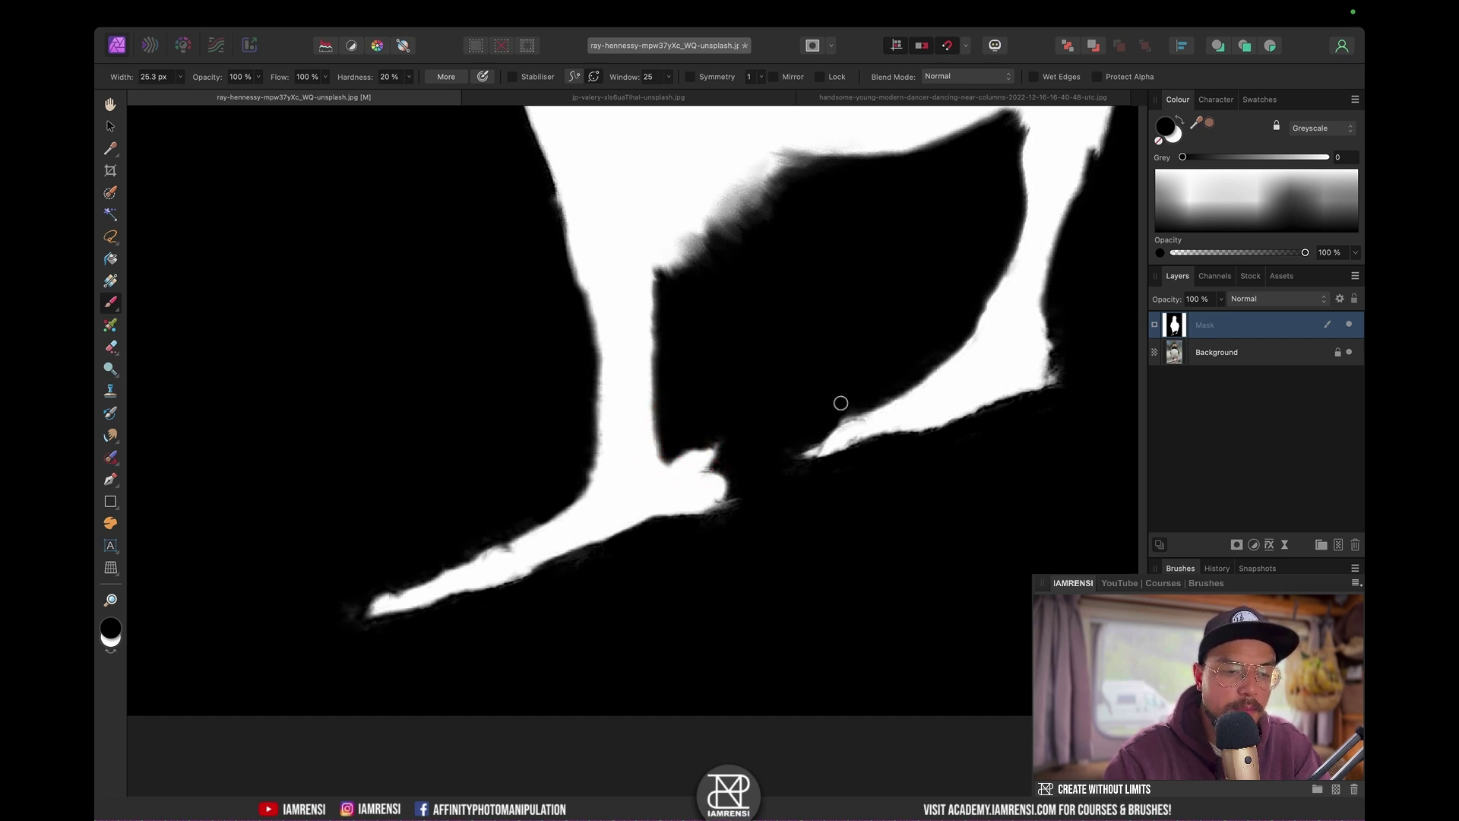
pyautogui.click(1033, 380)
pyautogui.click(1223, 354)
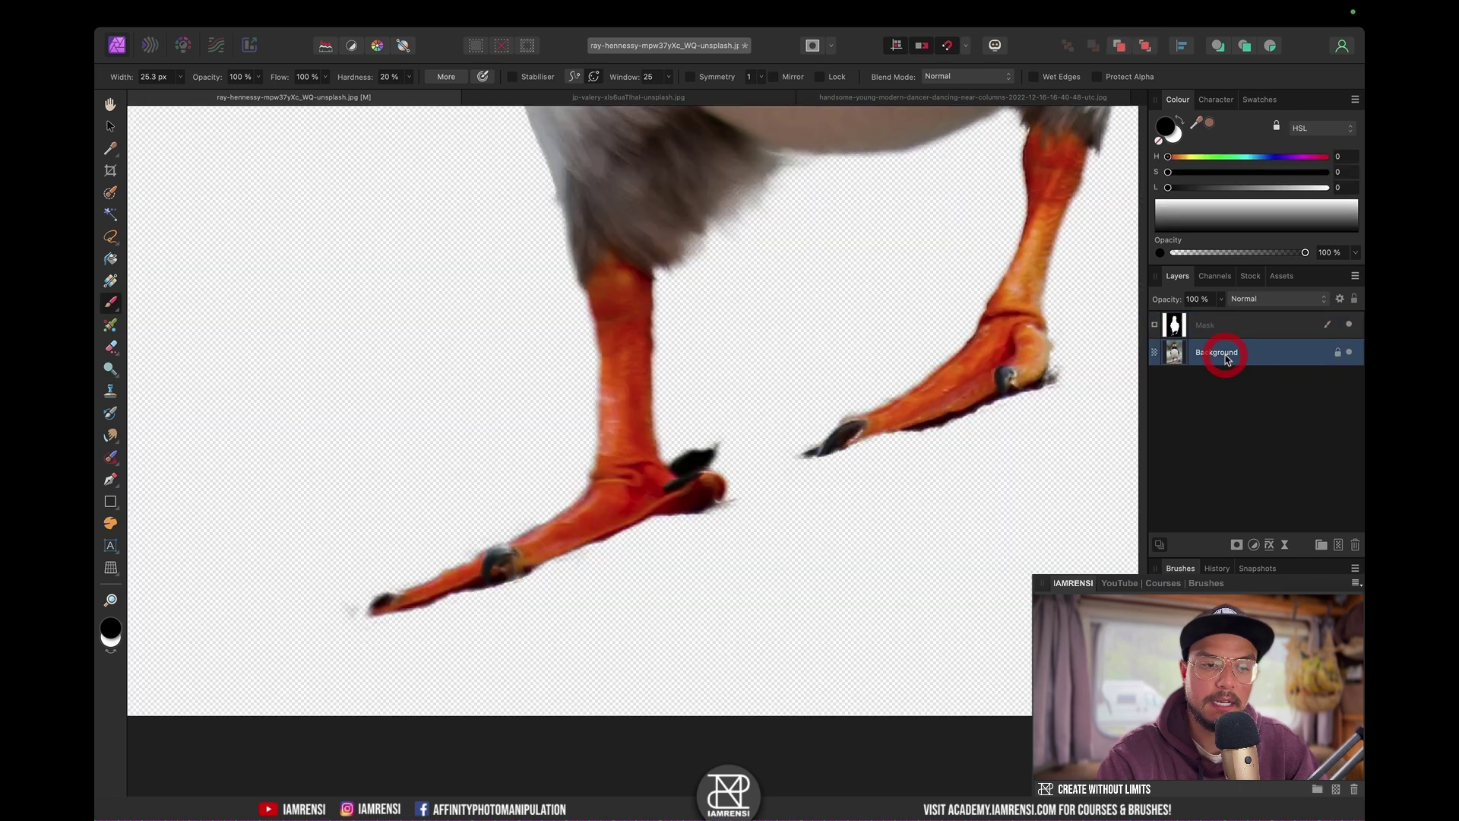
# Step: Set the brush width to 17.1 px and paint black on the mask layer along the right foot's upper edge and around its claw tip
pyautogui.scroll(5, 882, 407)
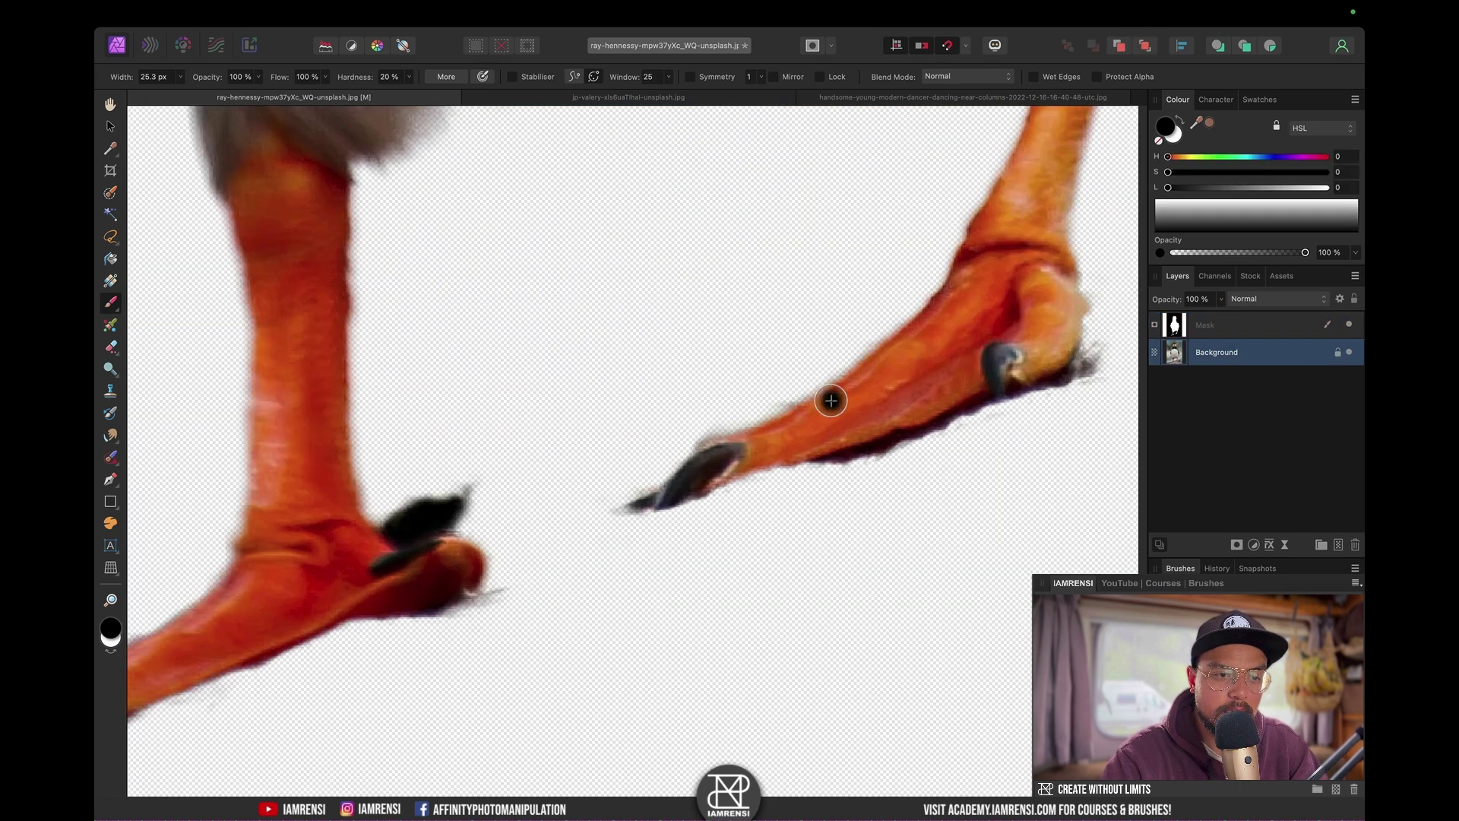
pyautogui.press('[')
pyautogui.press('[')
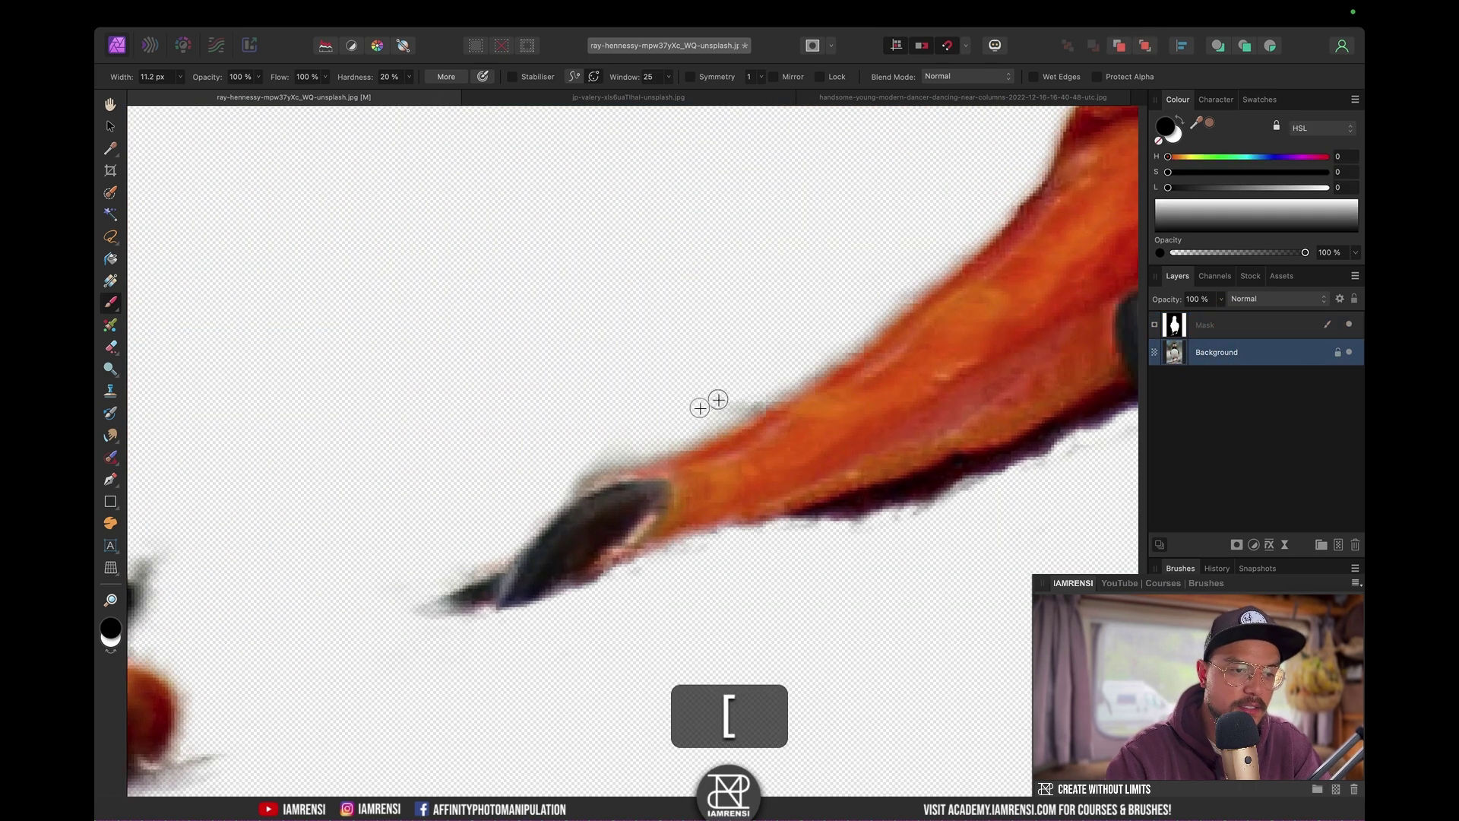
pyautogui.press(']')
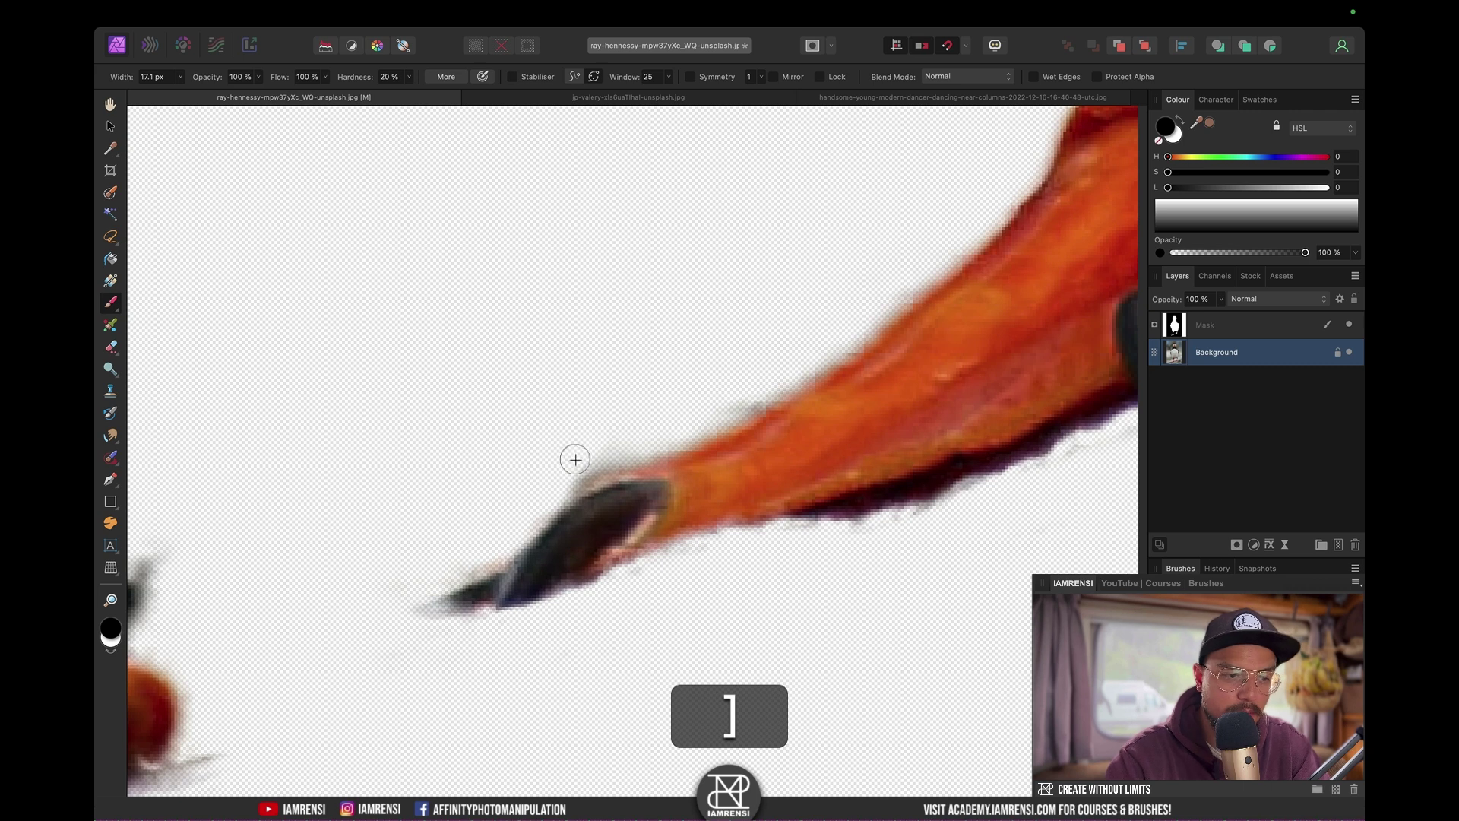
pyautogui.moveTo(575, 459); pyautogui.dragTo(762, 381)
pyautogui.press('super+z')
pyautogui.click(1170, 328)
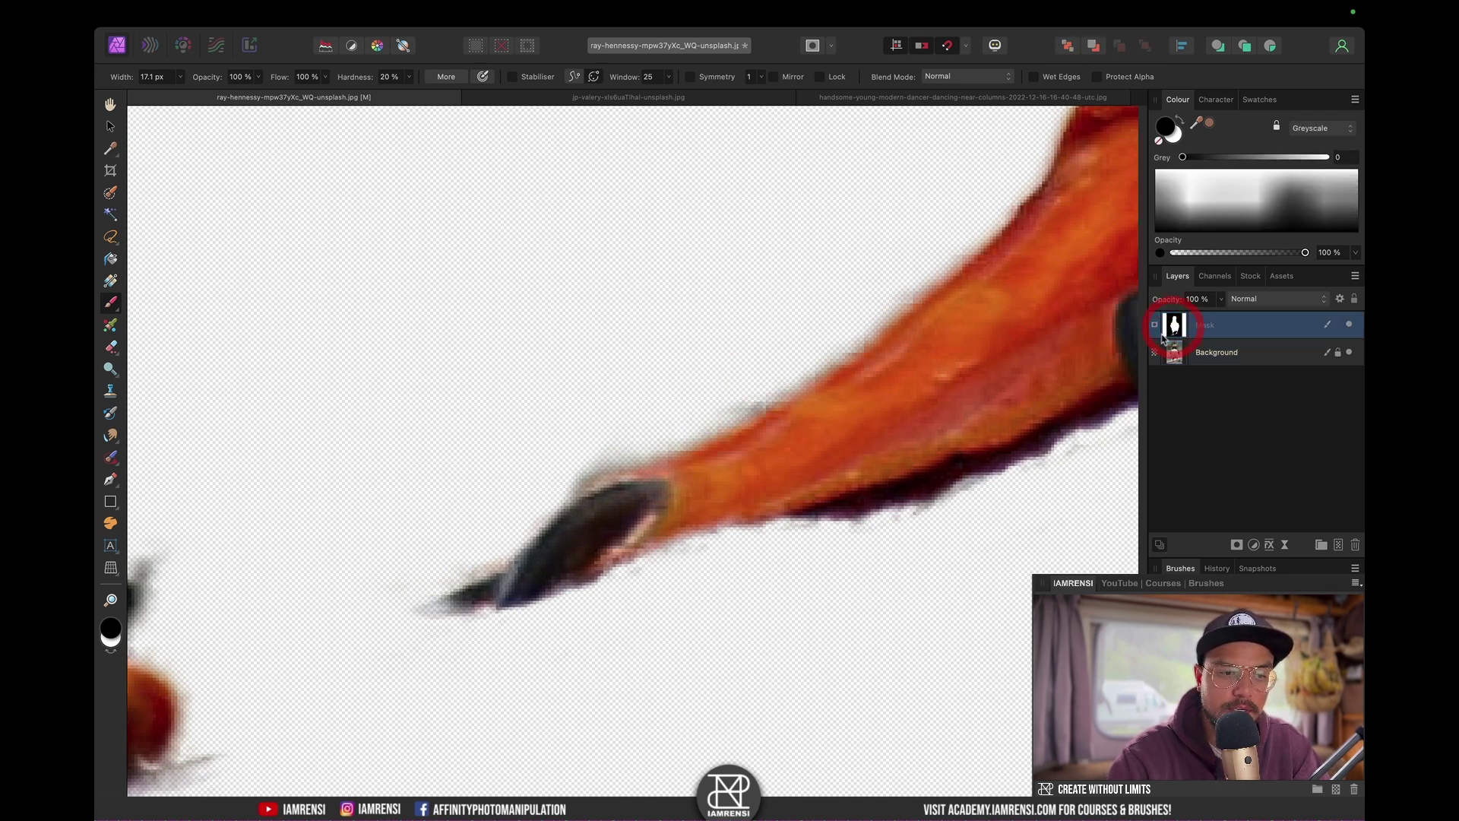
pyautogui.moveTo(568, 471)
pyautogui.mouseDown()
pyautogui.moveTo(782, 378)
pyautogui.moveTo(948, 241)
pyautogui.mouseUp()
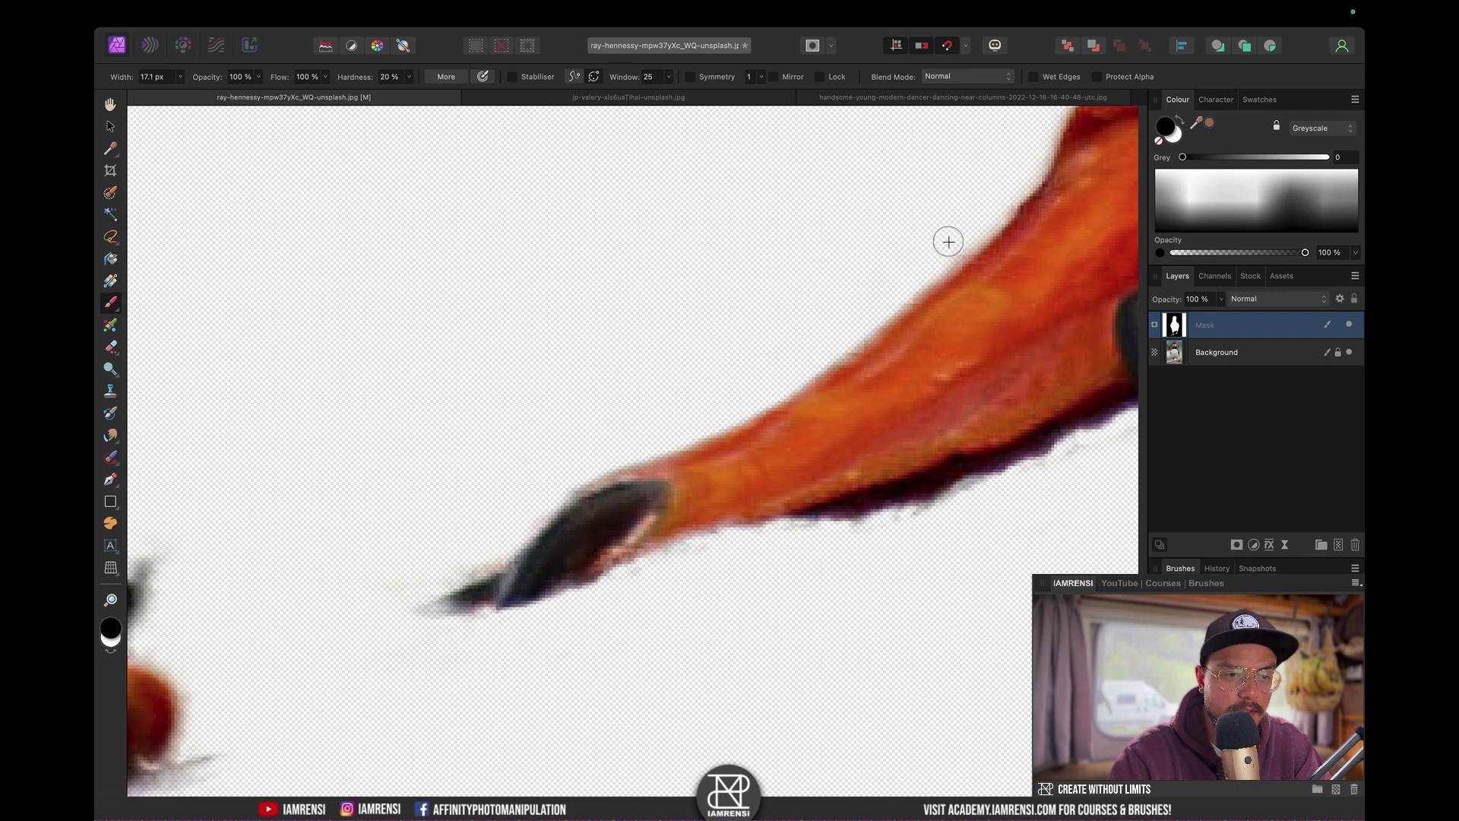
pyautogui.click(579, 498)
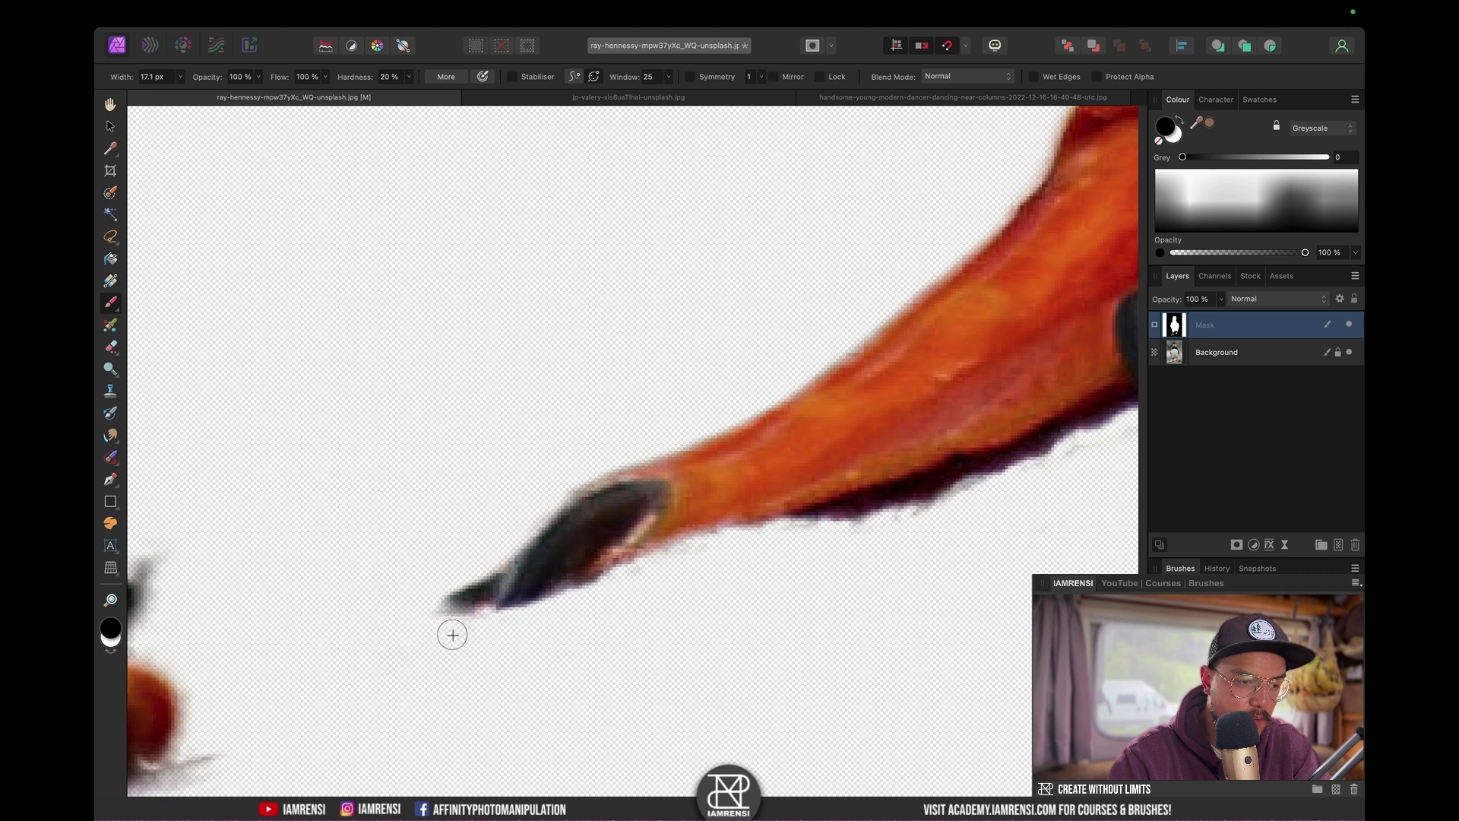
pyautogui.click(486, 635)
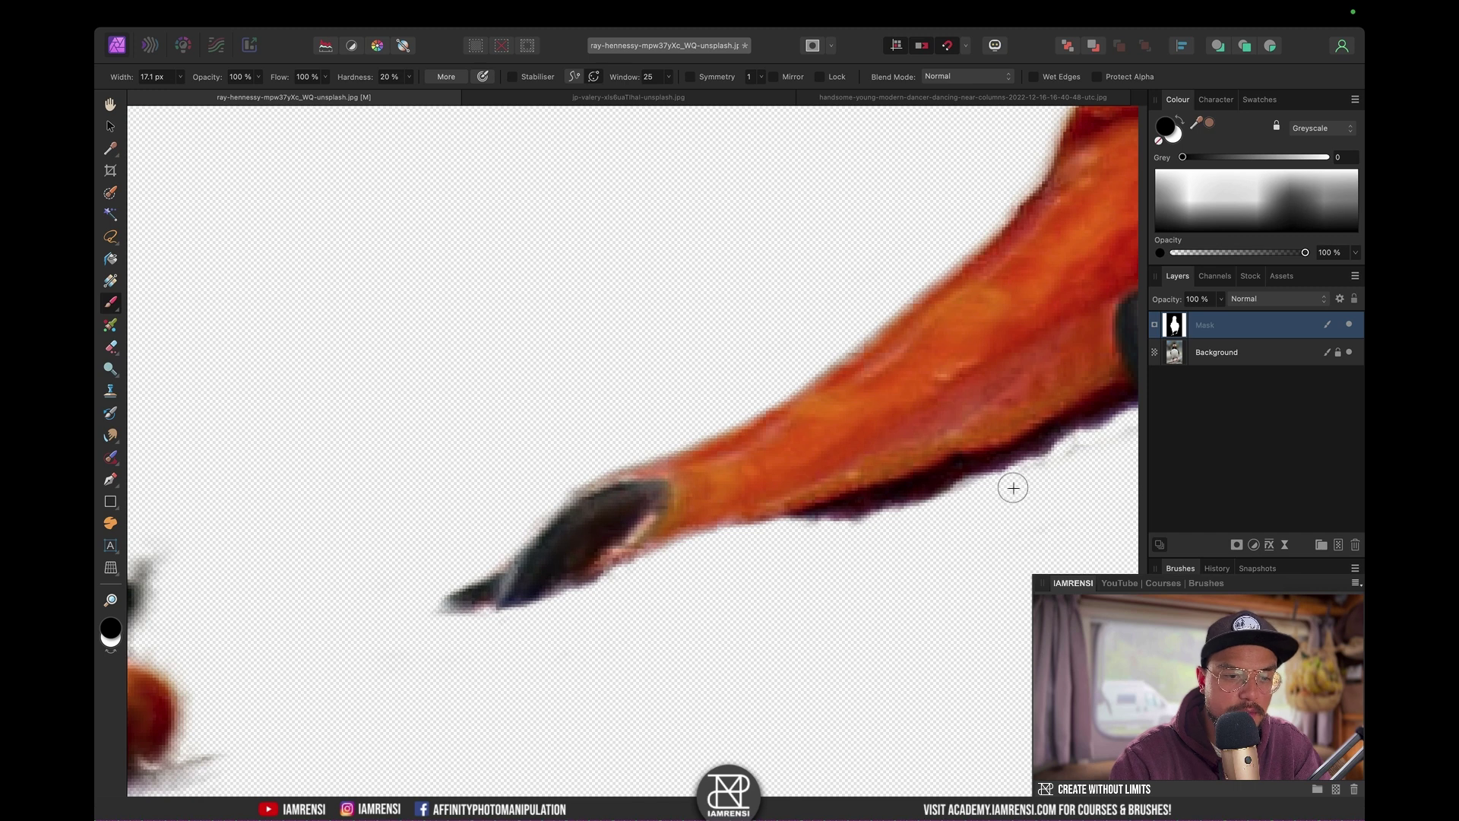
# Step: Paint black on the mask along the underside of the right foot and behind its heel to remove the dark fringe
pyautogui.moveTo(1086, 458); pyautogui.dragTo(905, 527)
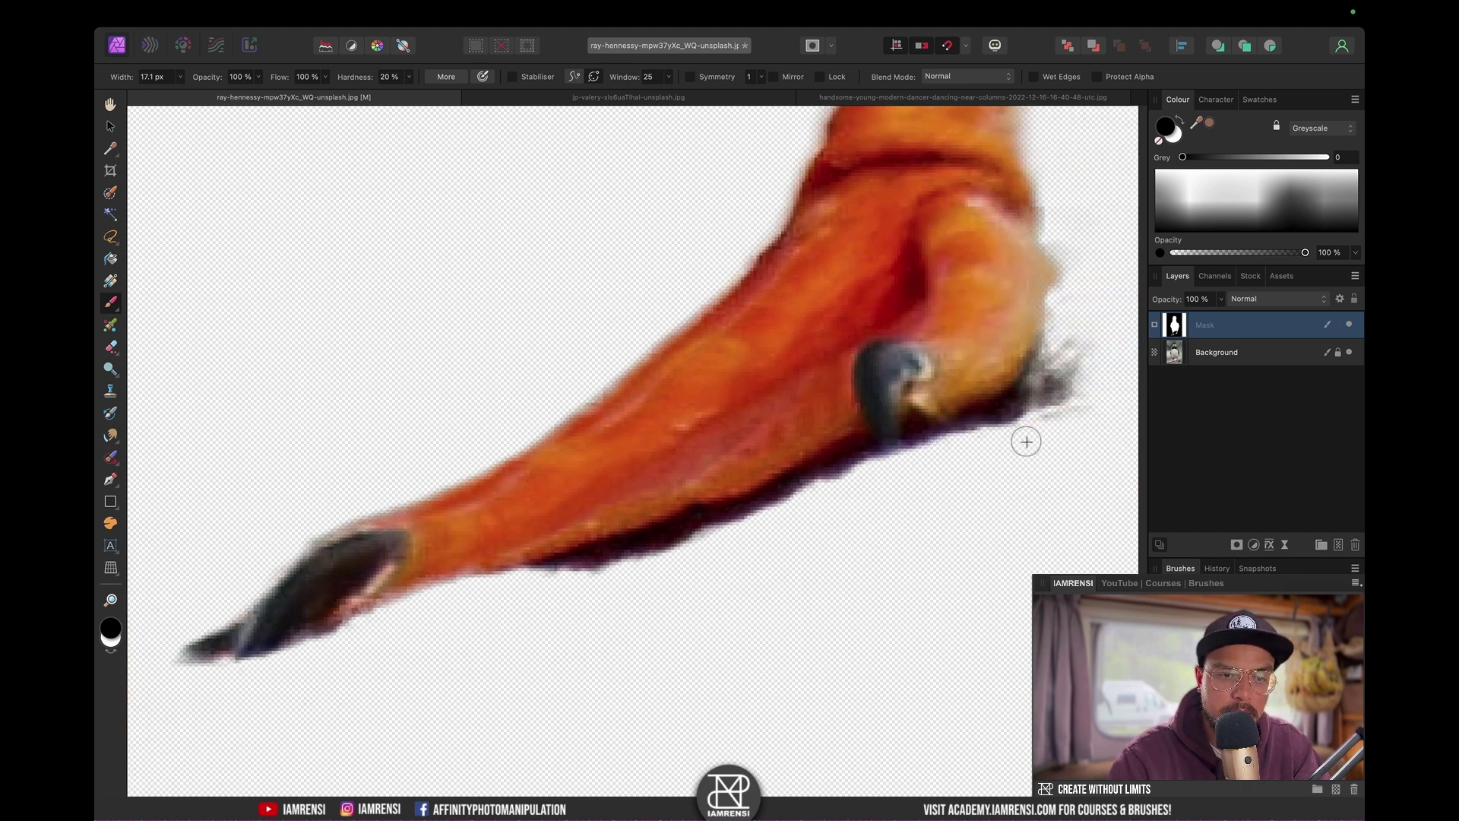
pyautogui.moveTo(1025, 442)
pyautogui.mouseDown()
pyautogui.moveTo(1091, 403)
pyautogui.moveTo(1065, 424)
pyautogui.moveTo(1068, 369)
pyautogui.mouseUp()
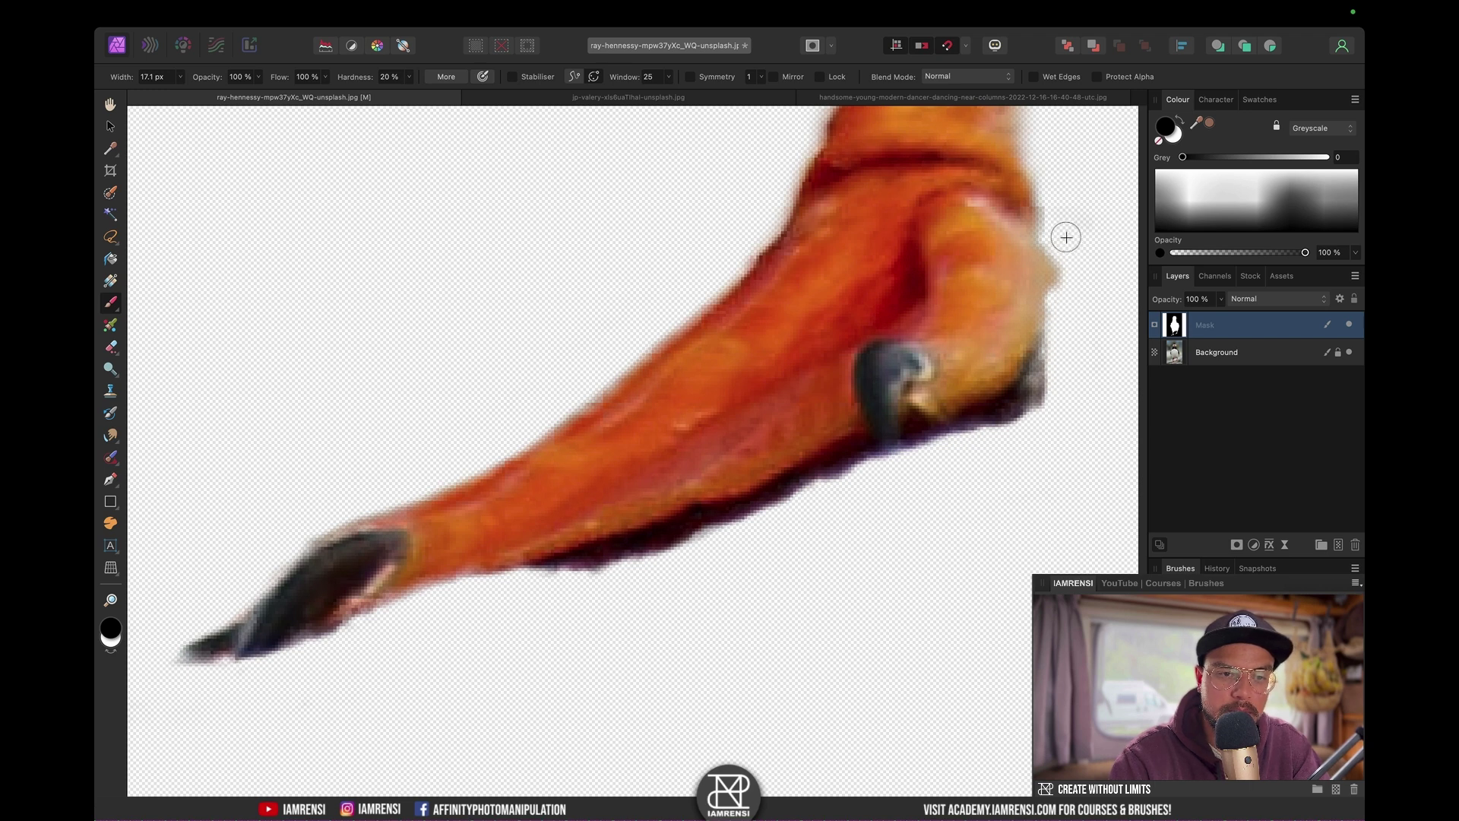
pyautogui.click(1064, 335)
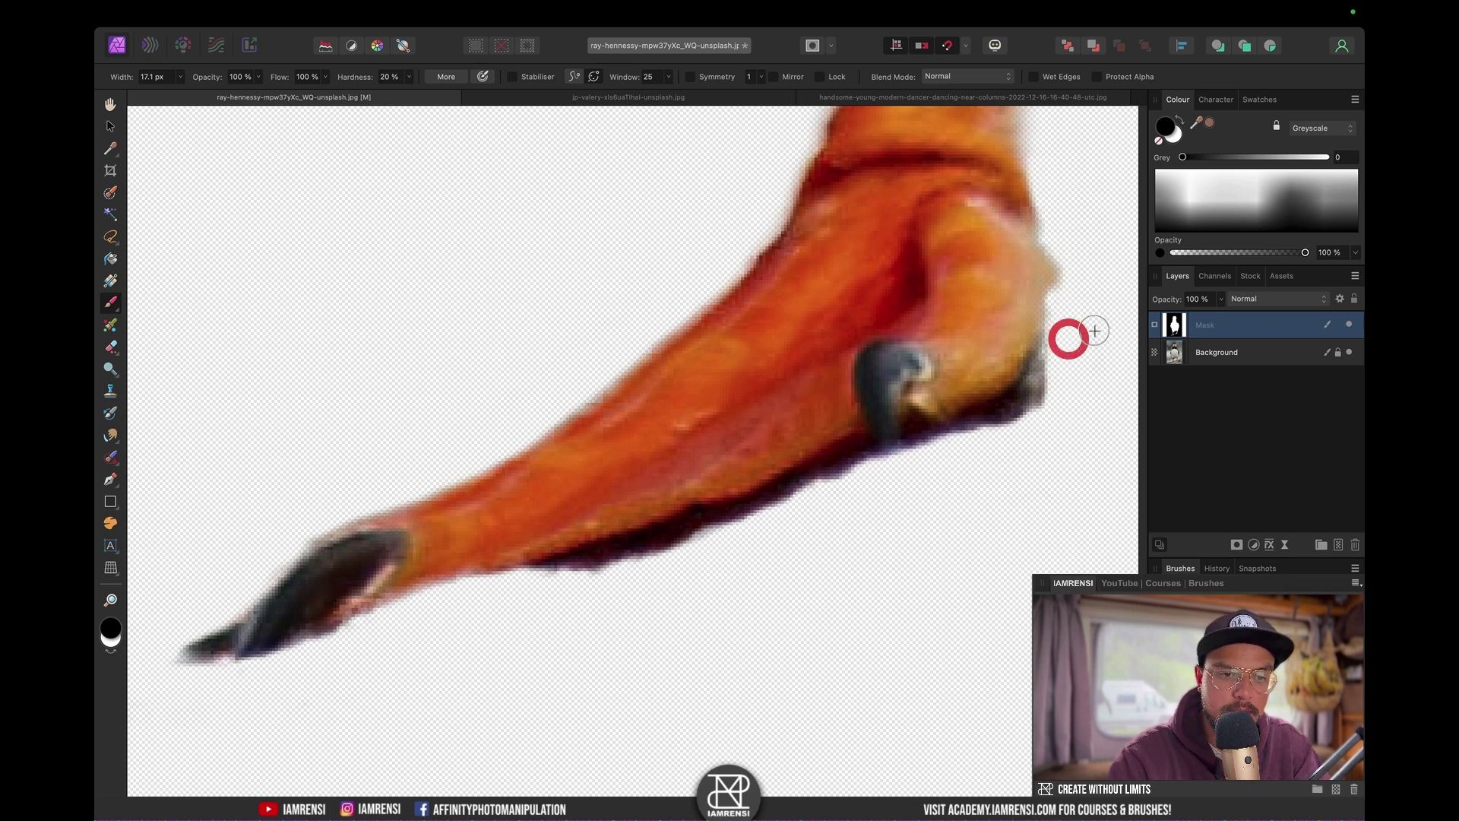
# Step: Paint black on the mask around the left foot's rear claw, heel and underside to remove the leftover fringe
pyautogui.scroll(10, 790, 576)
pyautogui.hscroll(10, 791, 576)
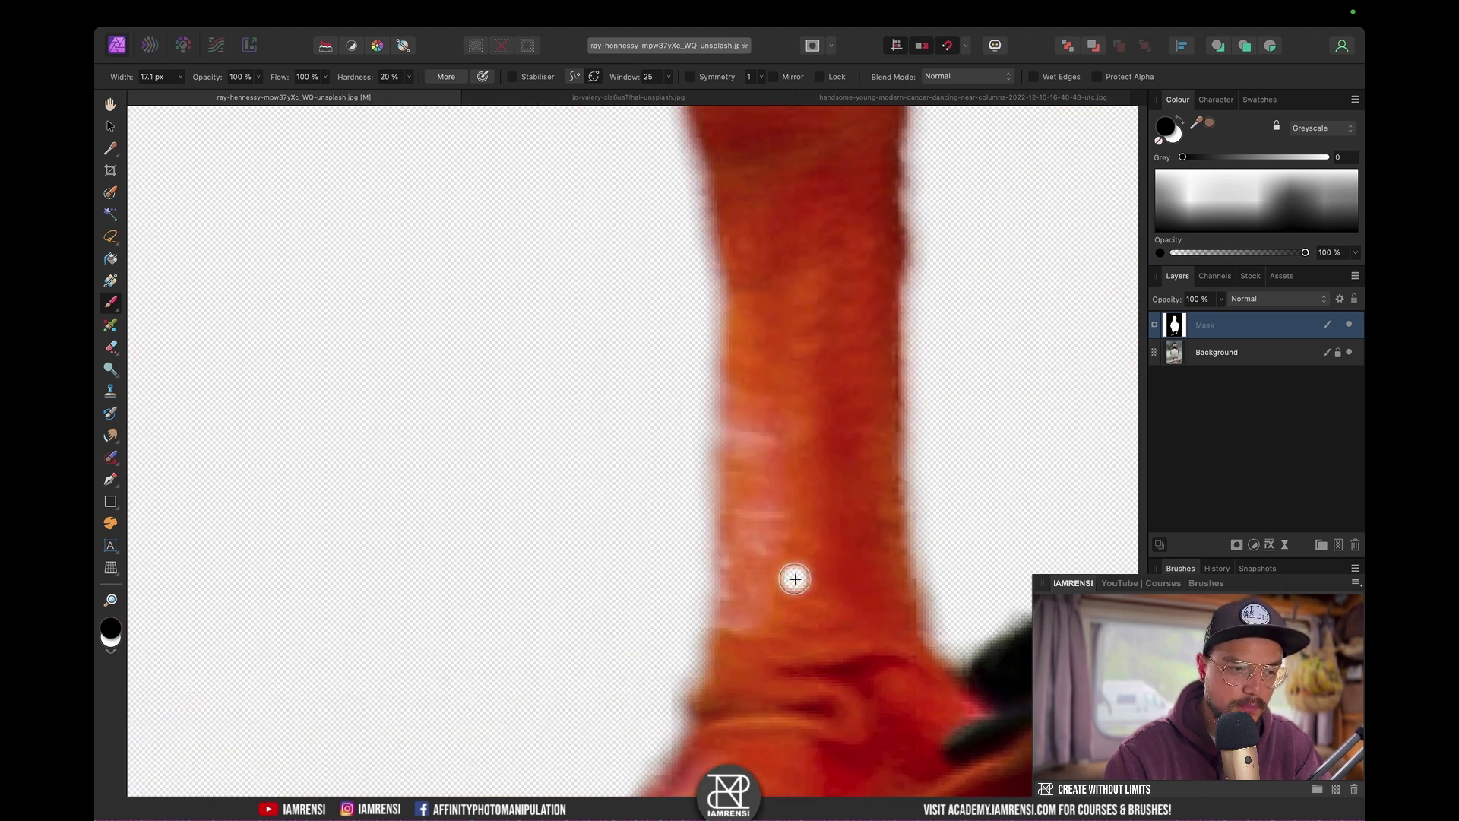
pyautogui.moveTo(888, 347)
pyautogui.mouseDown()
pyautogui.moveTo(942, 316)
pyautogui.moveTo(976, 324)
pyautogui.moveTo(984, 378)
pyautogui.moveTo(954, 414)
pyautogui.mouseUp()
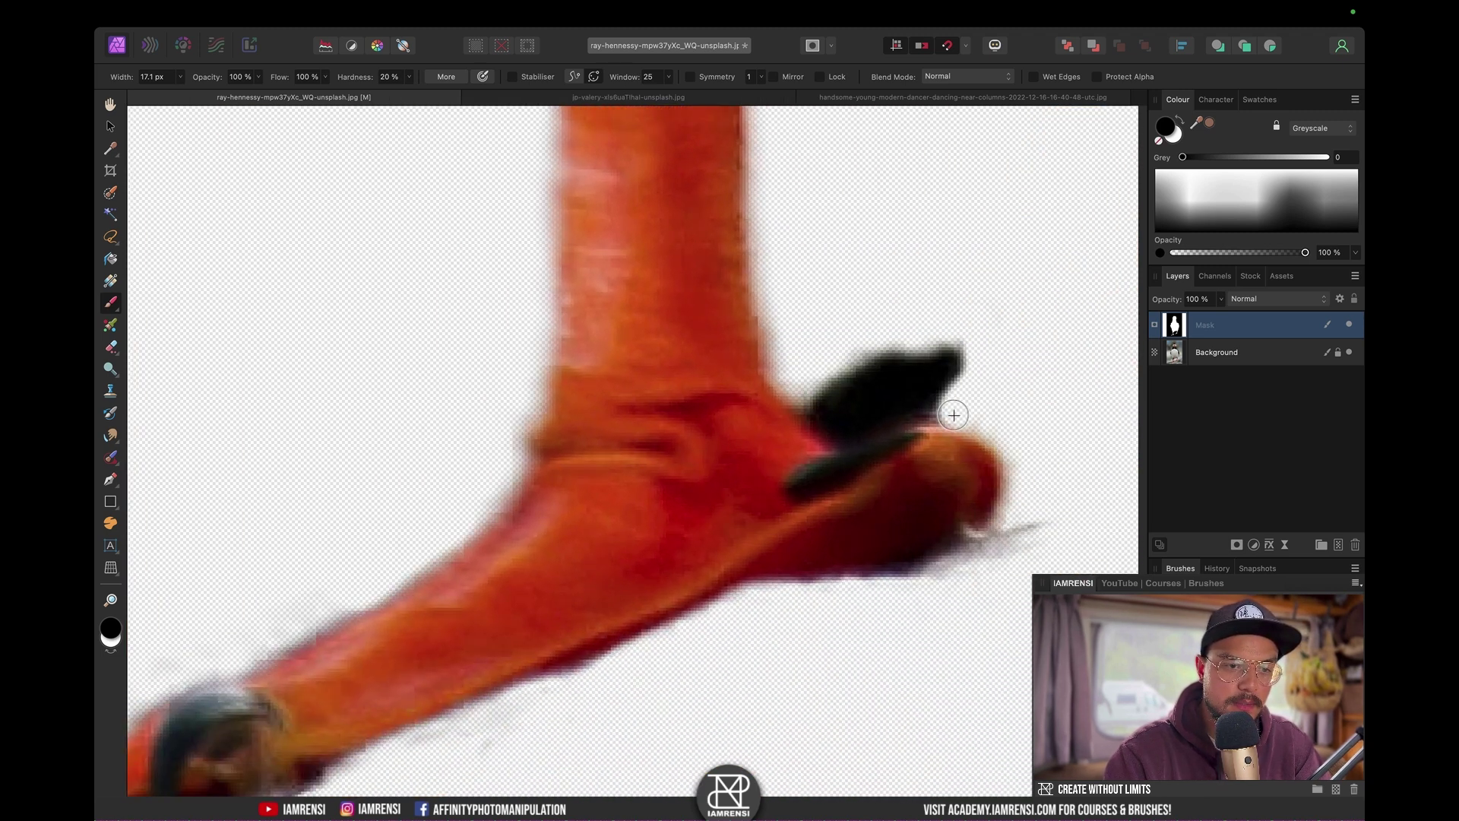
pyautogui.click(971, 327)
pyautogui.press('super+z')
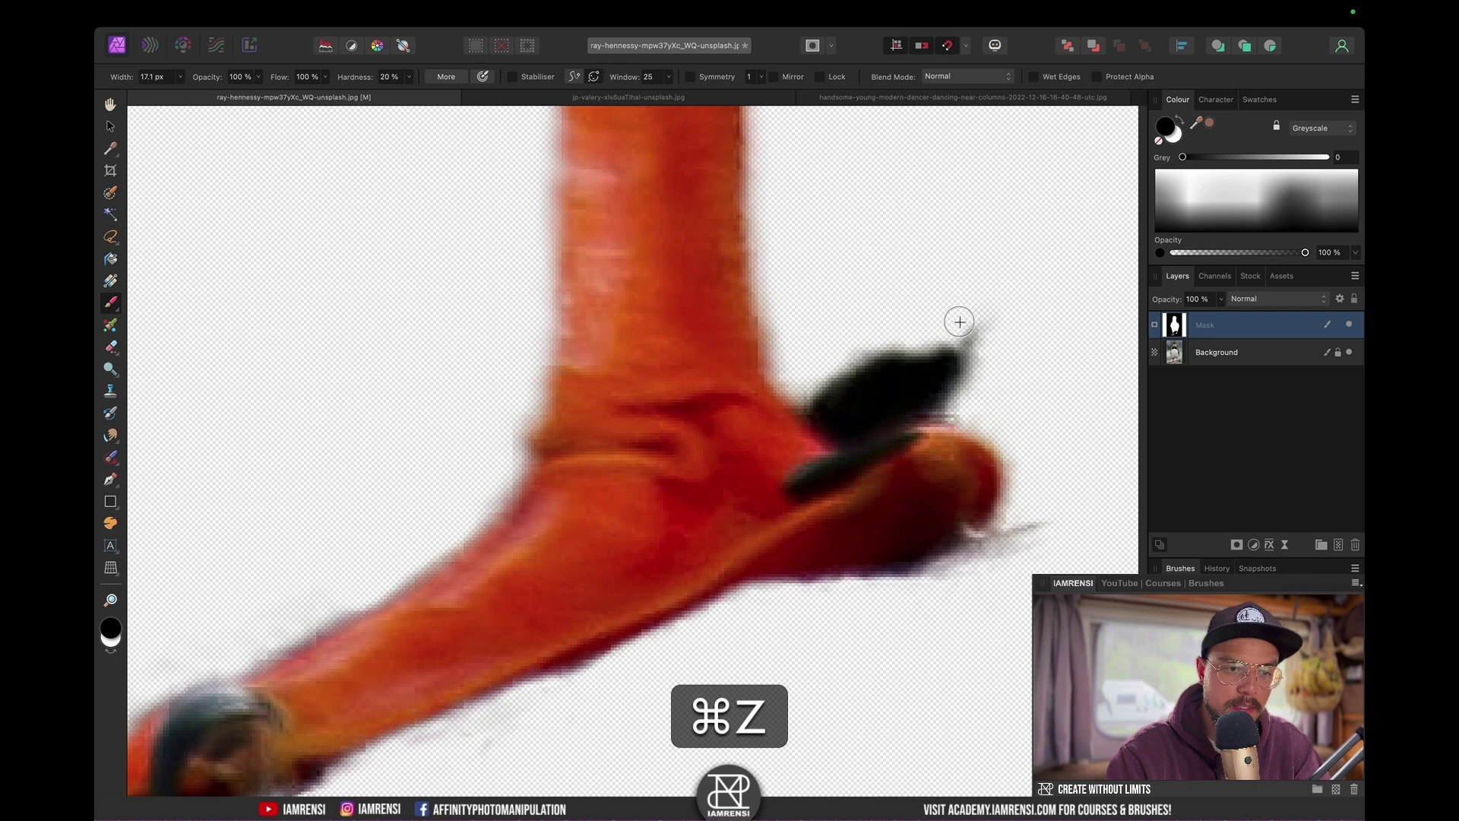
pyautogui.moveTo(958, 319)
pyautogui.mouseDown()
pyautogui.moveTo(990, 349)
pyautogui.moveTo(972, 395)
pyautogui.mouseUp()
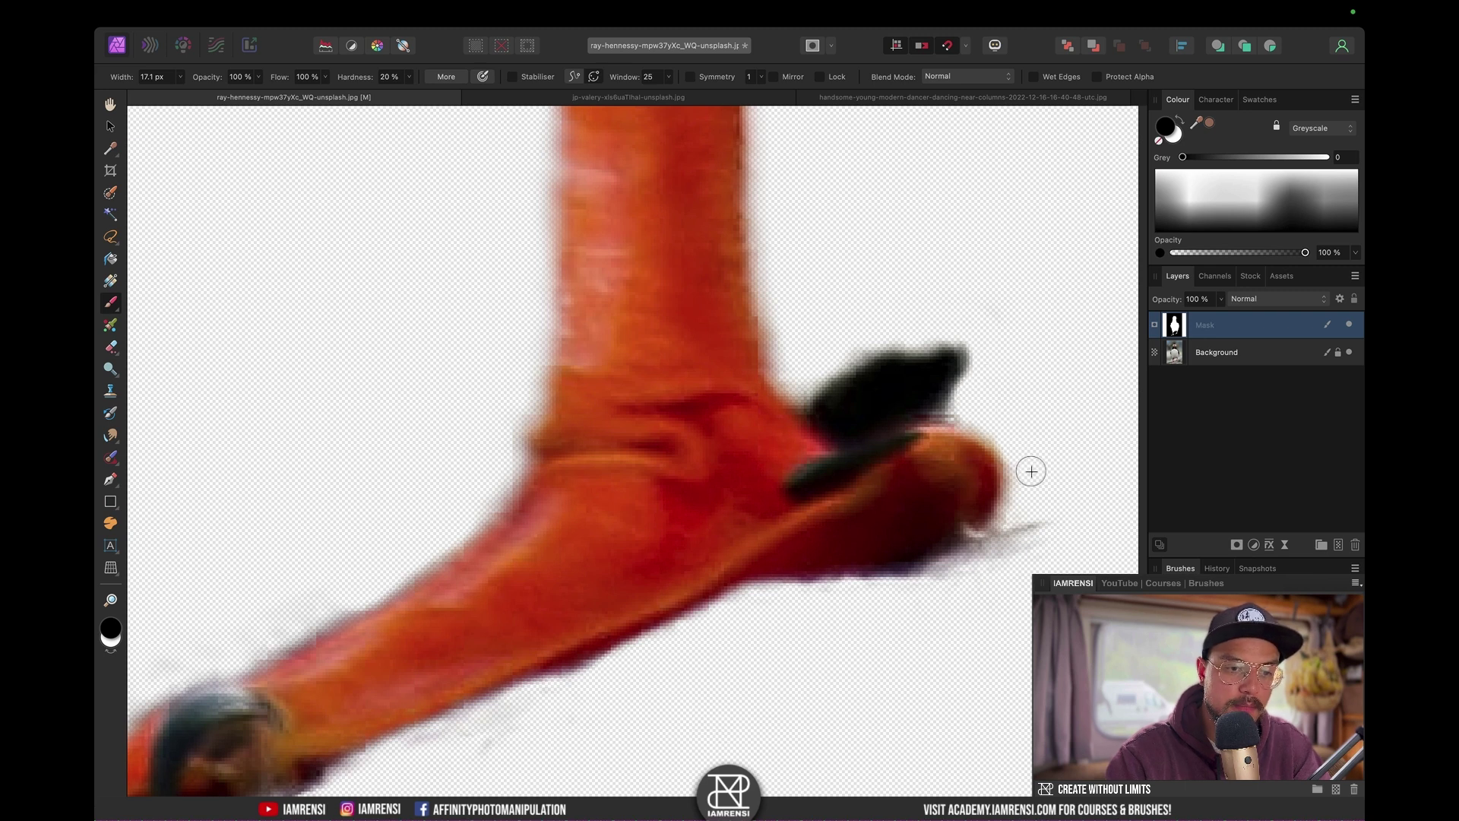
pyautogui.moveTo(1023, 471)
pyautogui.mouseDown()
pyautogui.moveTo(1023, 509)
pyautogui.moveTo(993, 557)
pyautogui.moveTo(1025, 554)
pyautogui.moveTo(963, 569)
pyautogui.moveTo(985, 552)
pyautogui.moveTo(795, 622)
pyautogui.mouseUp()
# Step: Paint black on the mask along both edges of the left foot's front toe and around its tip
pyautogui.hscroll(-10, 795, 623)
pyautogui.scroll(-4, 795, 625)
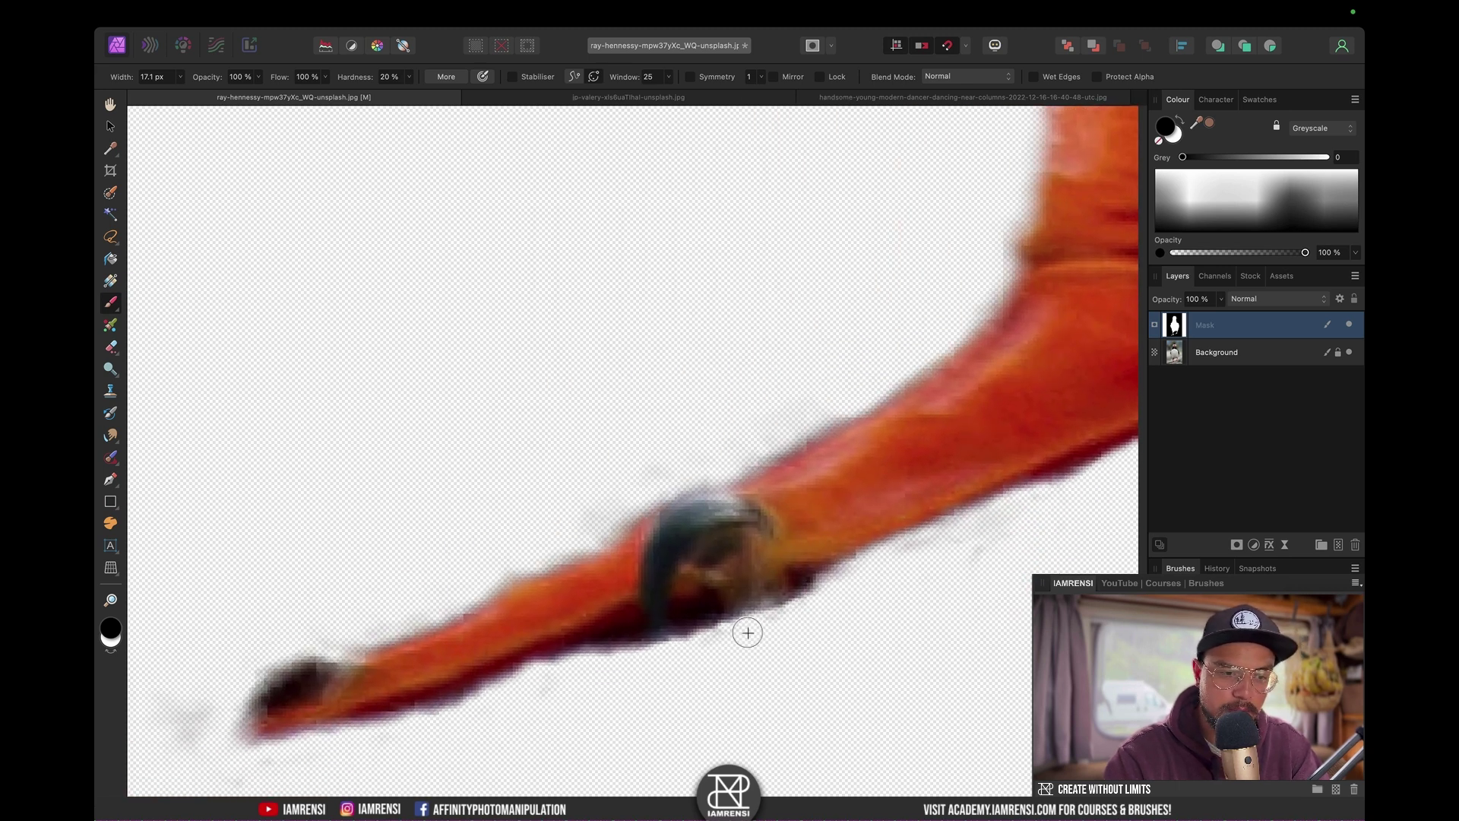
pyautogui.click(896, 567)
pyautogui.moveTo(825, 408)
pyautogui.mouseDown()
pyautogui.moveTo(400, 622)
pyautogui.moveTo(291, 638)
pyautogui.moveTo(191, 689)
pyautogui.mouseUp()
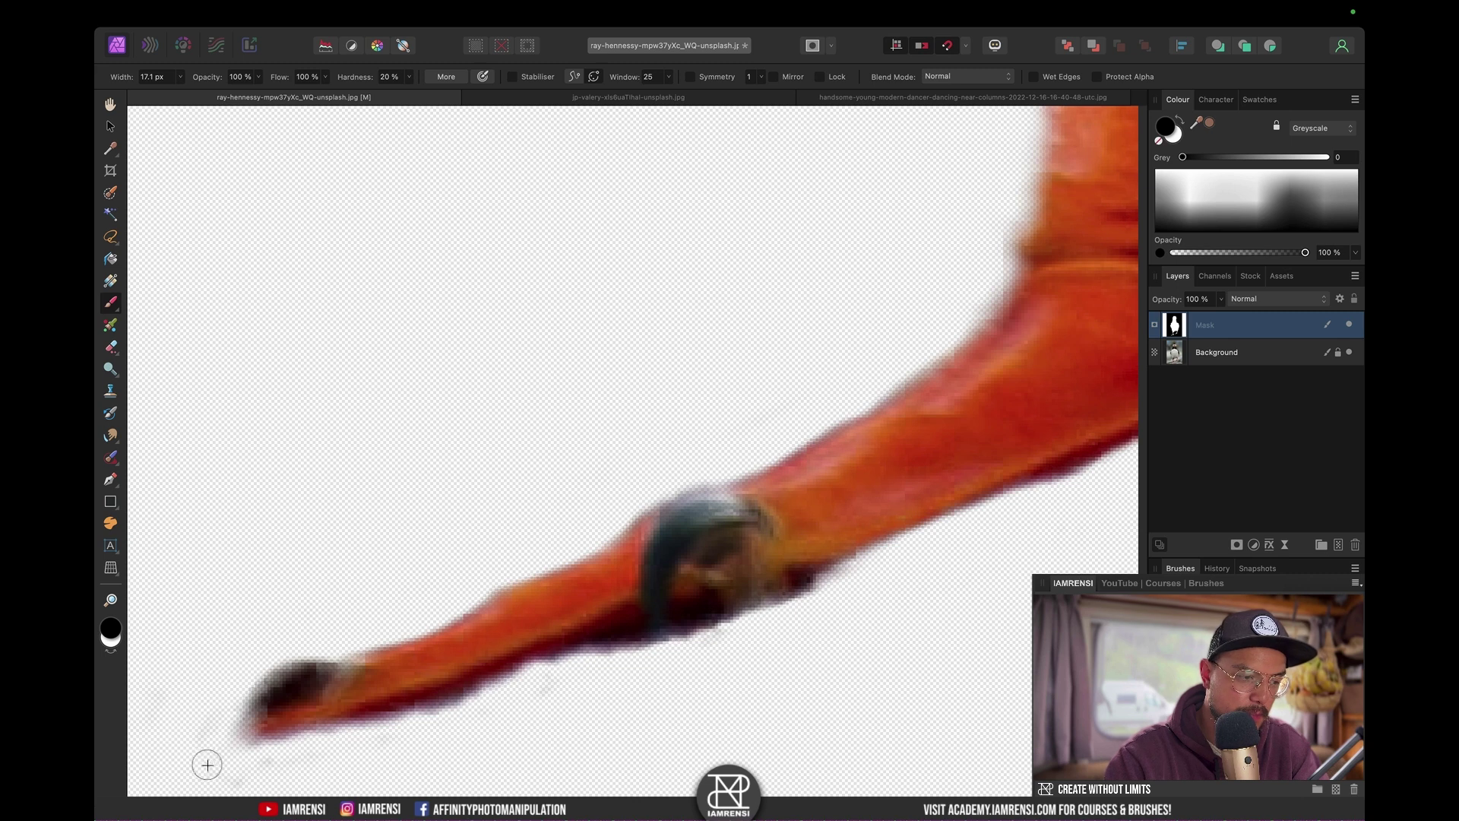
pyautogui.moveTo(194, 747)
pyautogui.mouseDown()
pyautogui.moveTo(530, 726)
pyautogui.moveTo(554, 700)
pyautogui.mouseUp()
# Step: Switch the painting colour to white, reduce the brush to 5.5 px and restore the claw tip on the left foot's front toe
pyautogui.scroll(-3, 554, 700)
pyautogui.press('x')
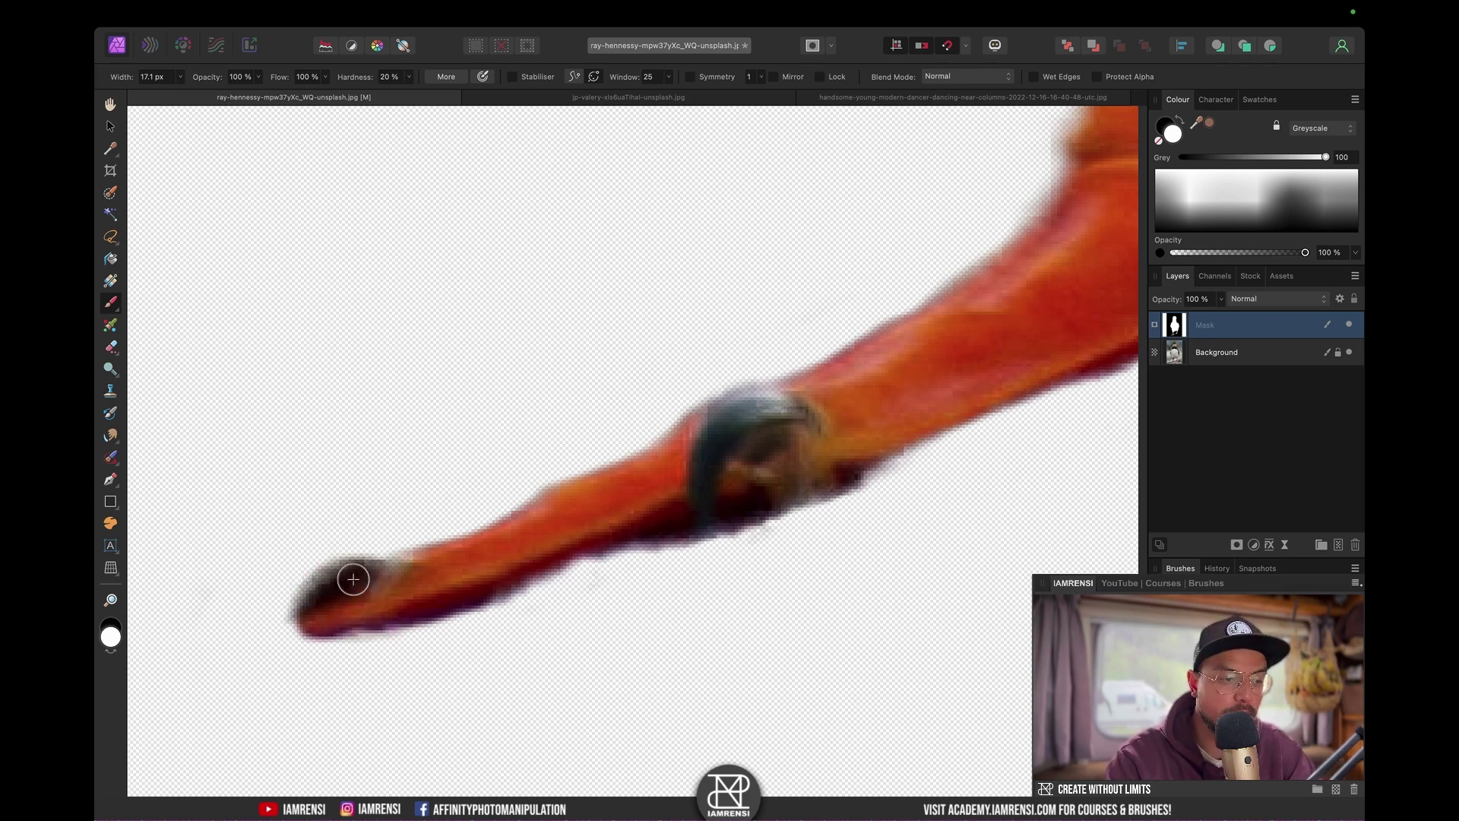
pyautogui.press('x')
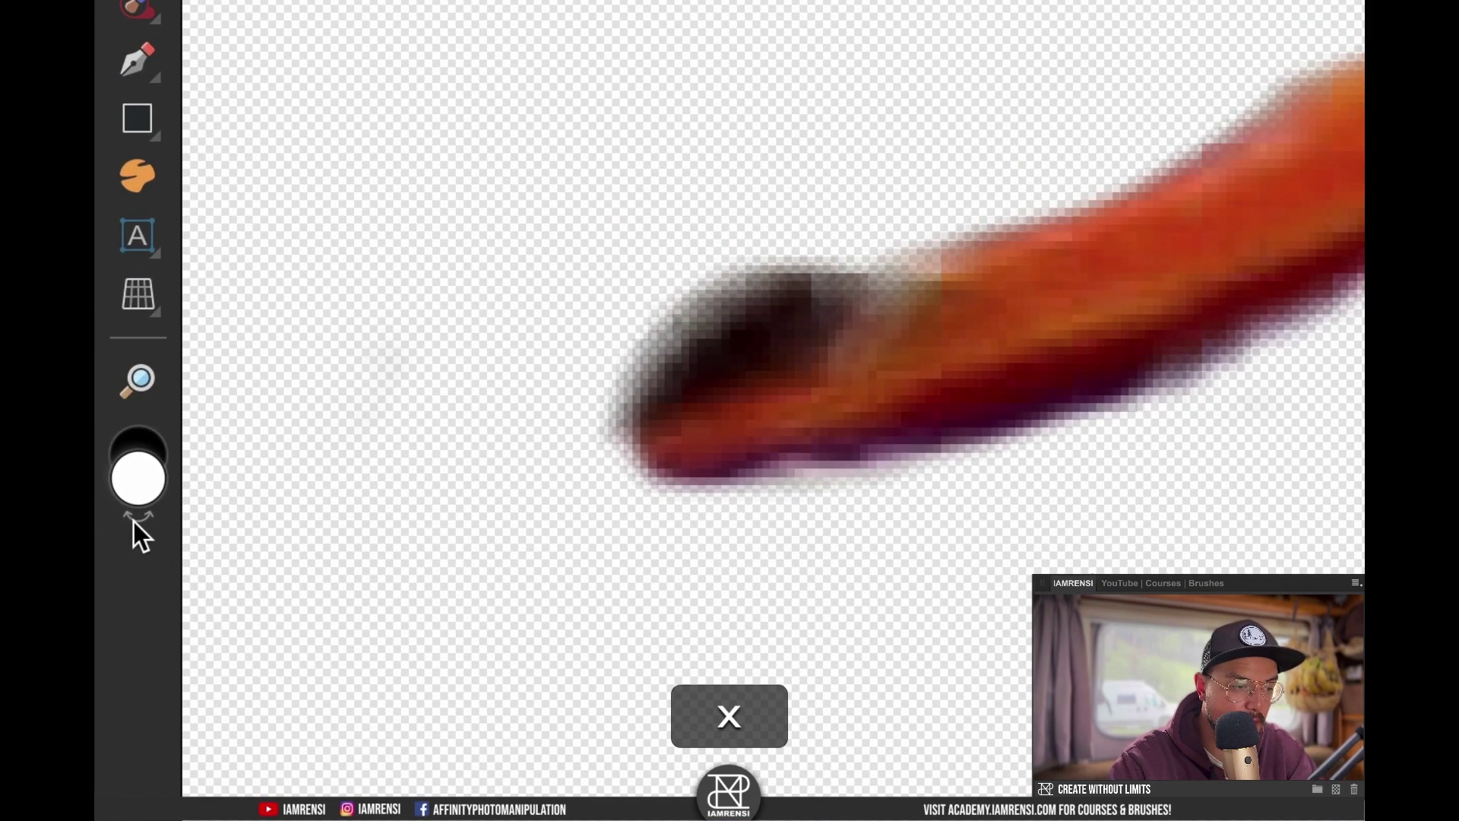
pyautogui.click(109, 652)
pyautogui.click(142, 522)
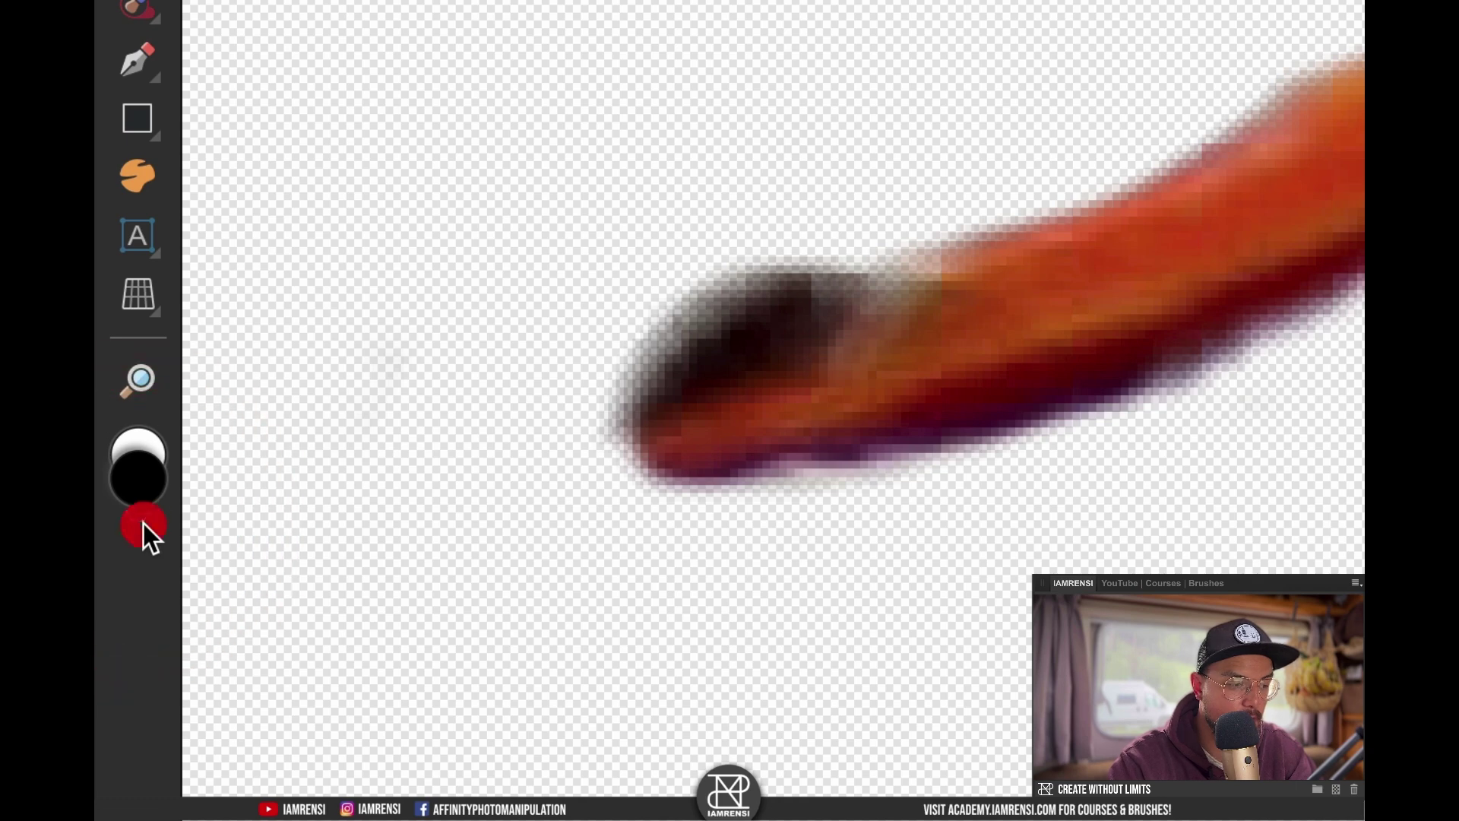
pyautogui.click(573, 373)
pyautogui.hotkey('ctrl', 'z')
pyautogui.press('x')
pyautogui.press('x')
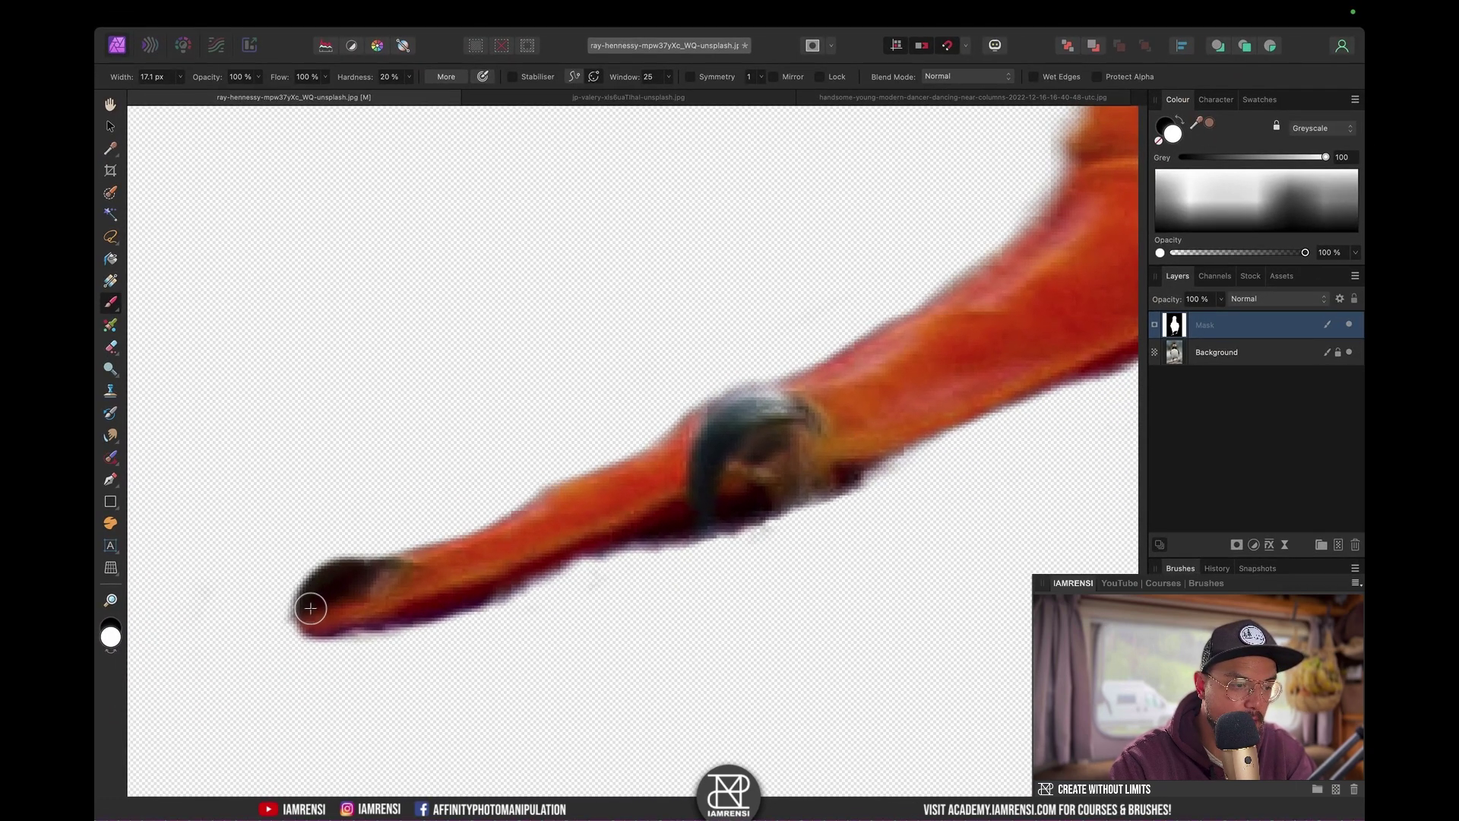
pyautogui.press('[')
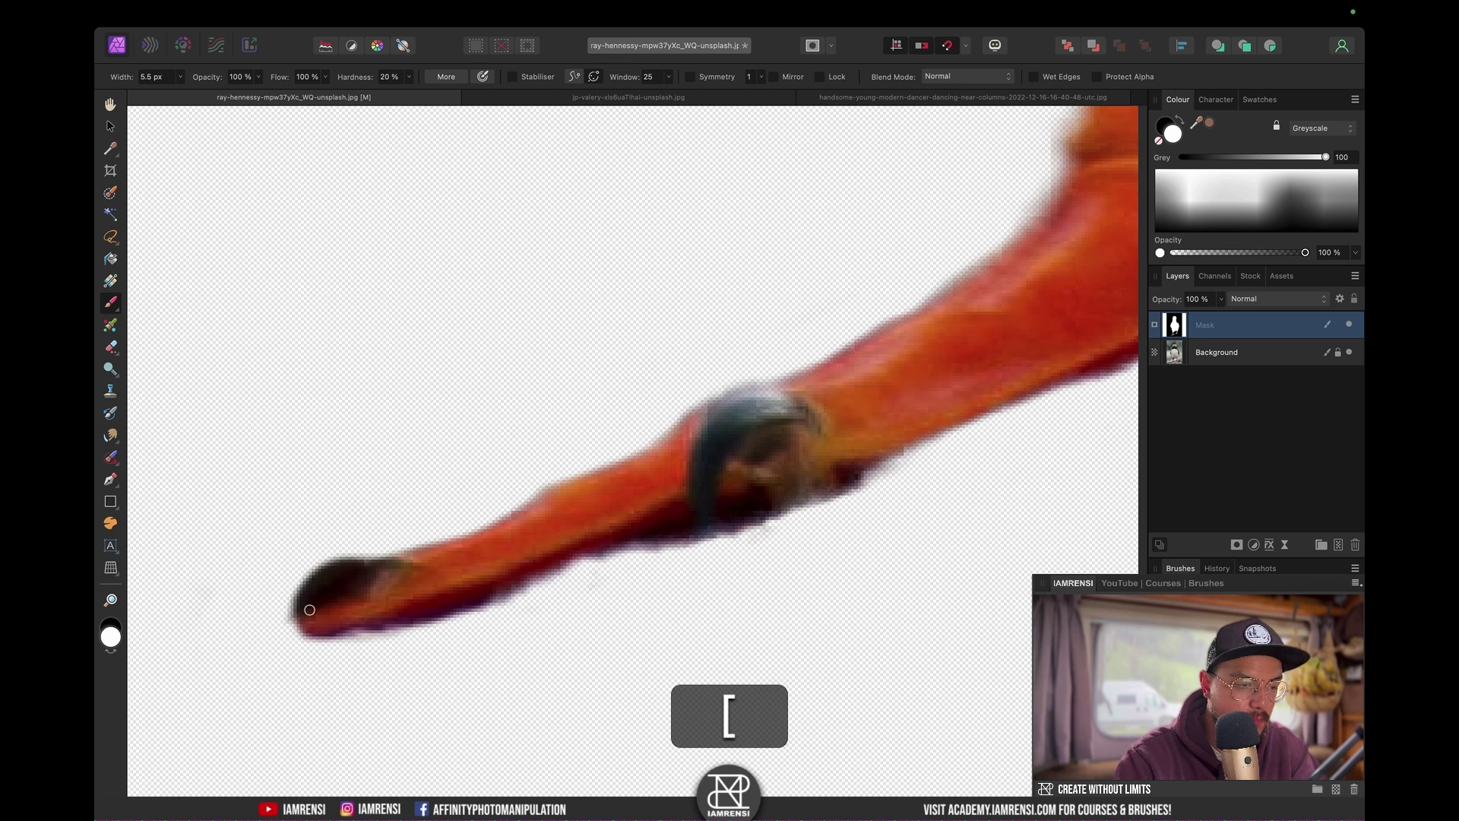
pyautogui.moveTo(304, 599)
pyautogui.mouseDown()
pyautogui.moveTo(282, 627)
pyautogui.moveTo(302, 597)
pyautogui.mouseUp()
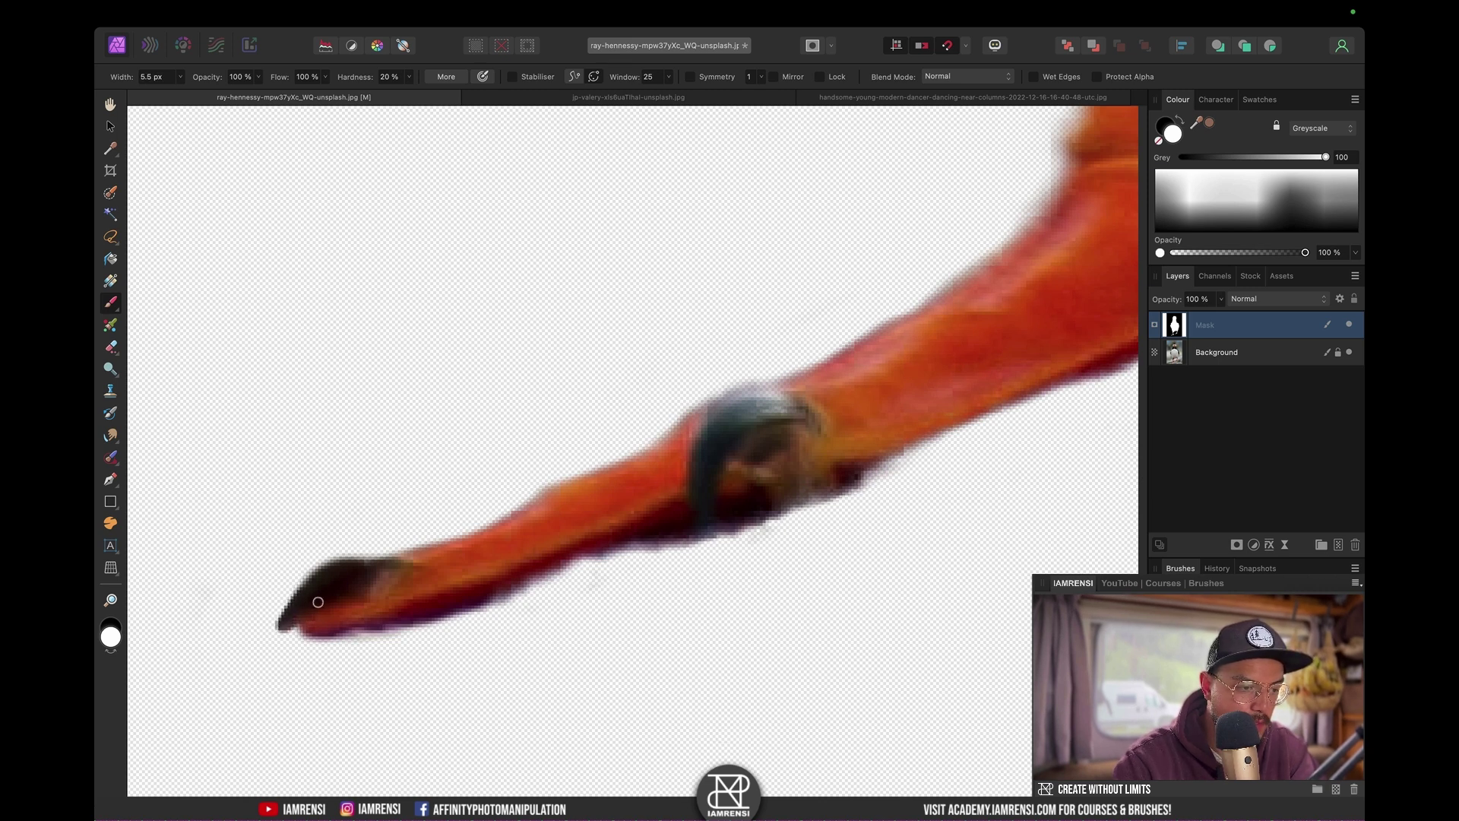
# Step: Examine the cut-out edges of the left foot, leg and lower feathers against the transparent background
pyautogui.hscroll(10, 291, 621)
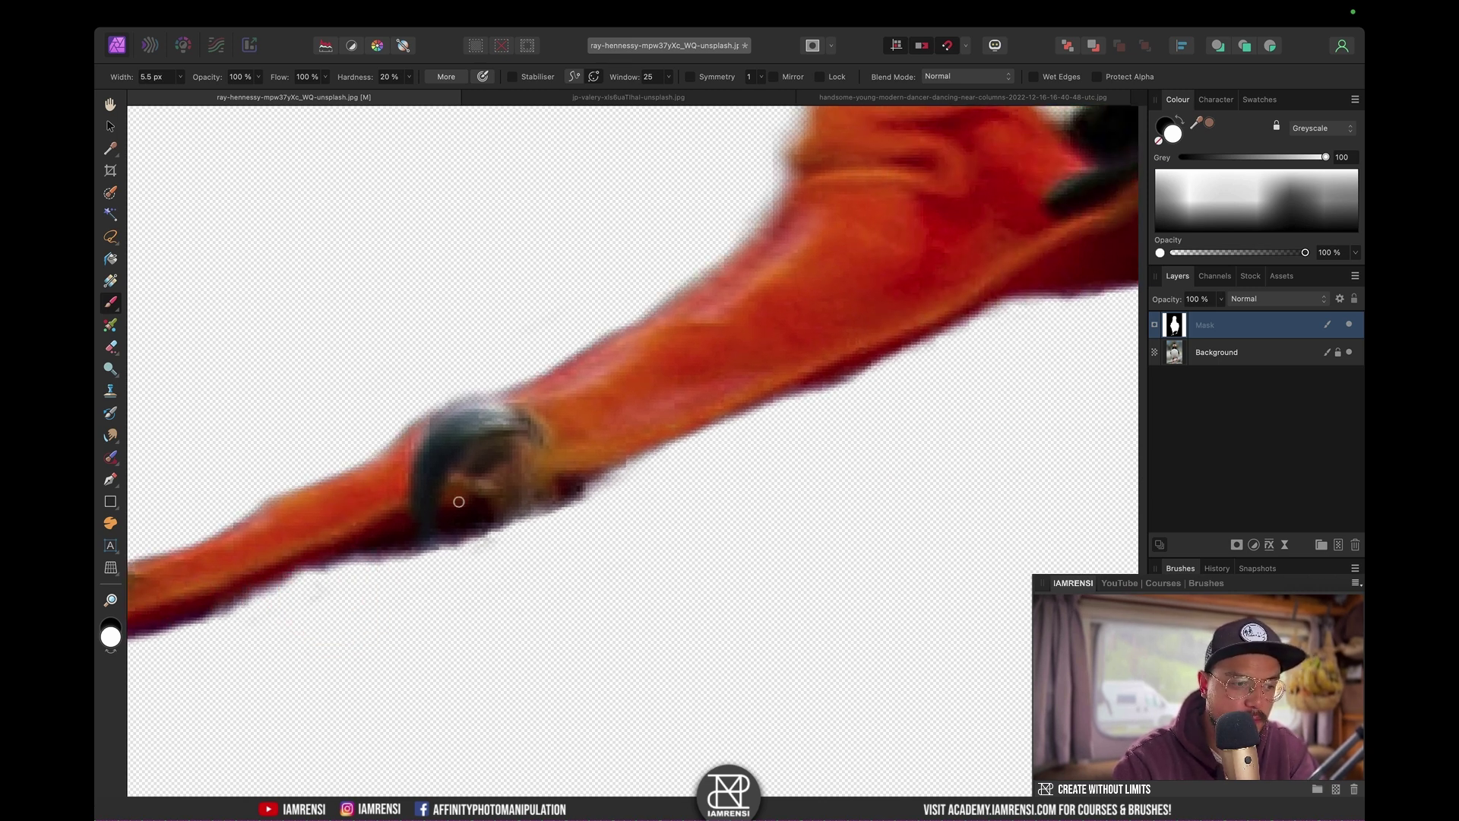
pyautogui.scroll(5, 459, 502)
pyautogui.press('super+minus')
pyautogui.press('super+minus')
pyautogui.press('super+minus')
pyautogui.press('super+minus')
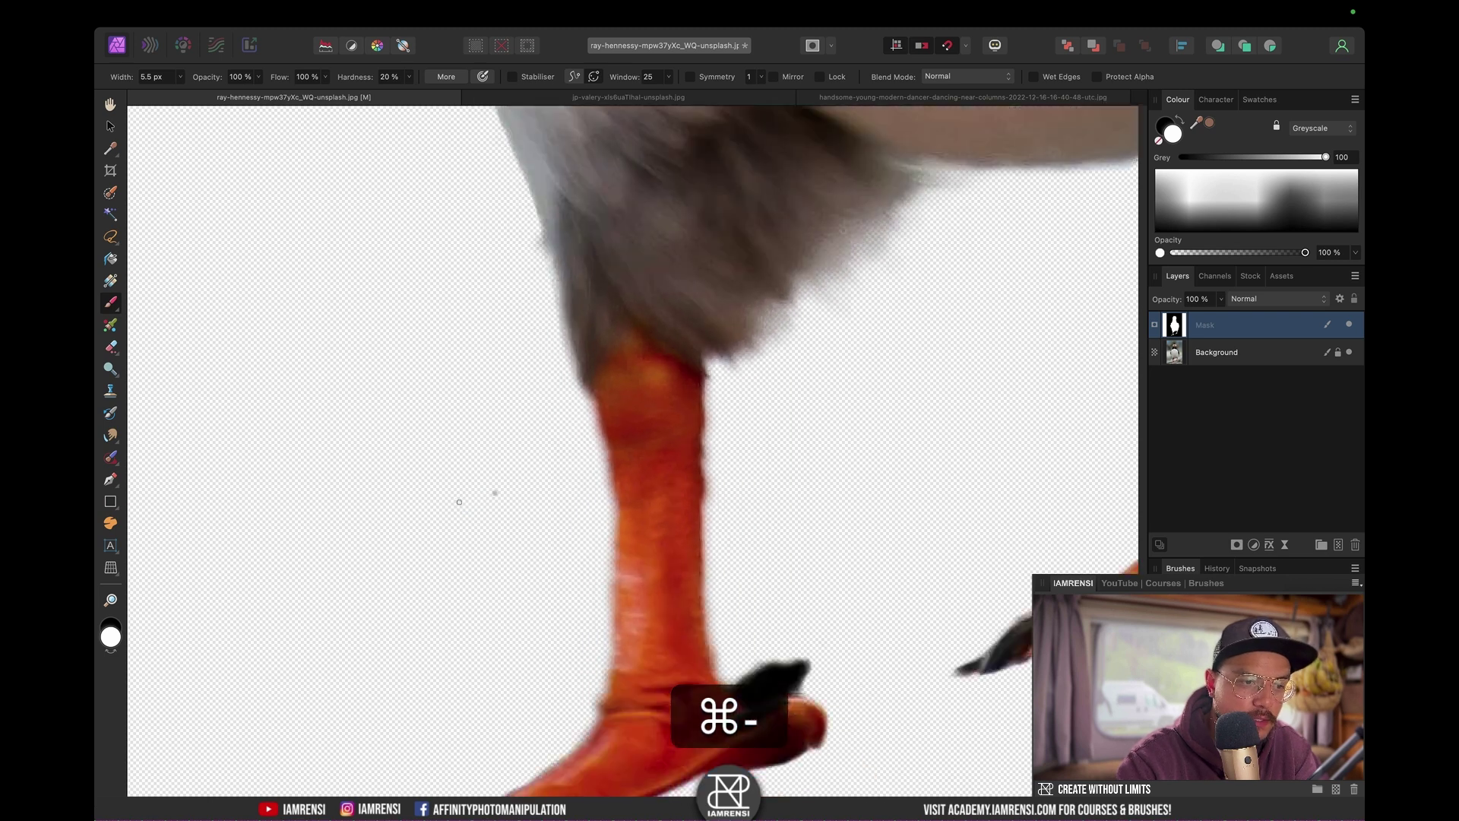
pyautogui.scroll(5, 614, 454)
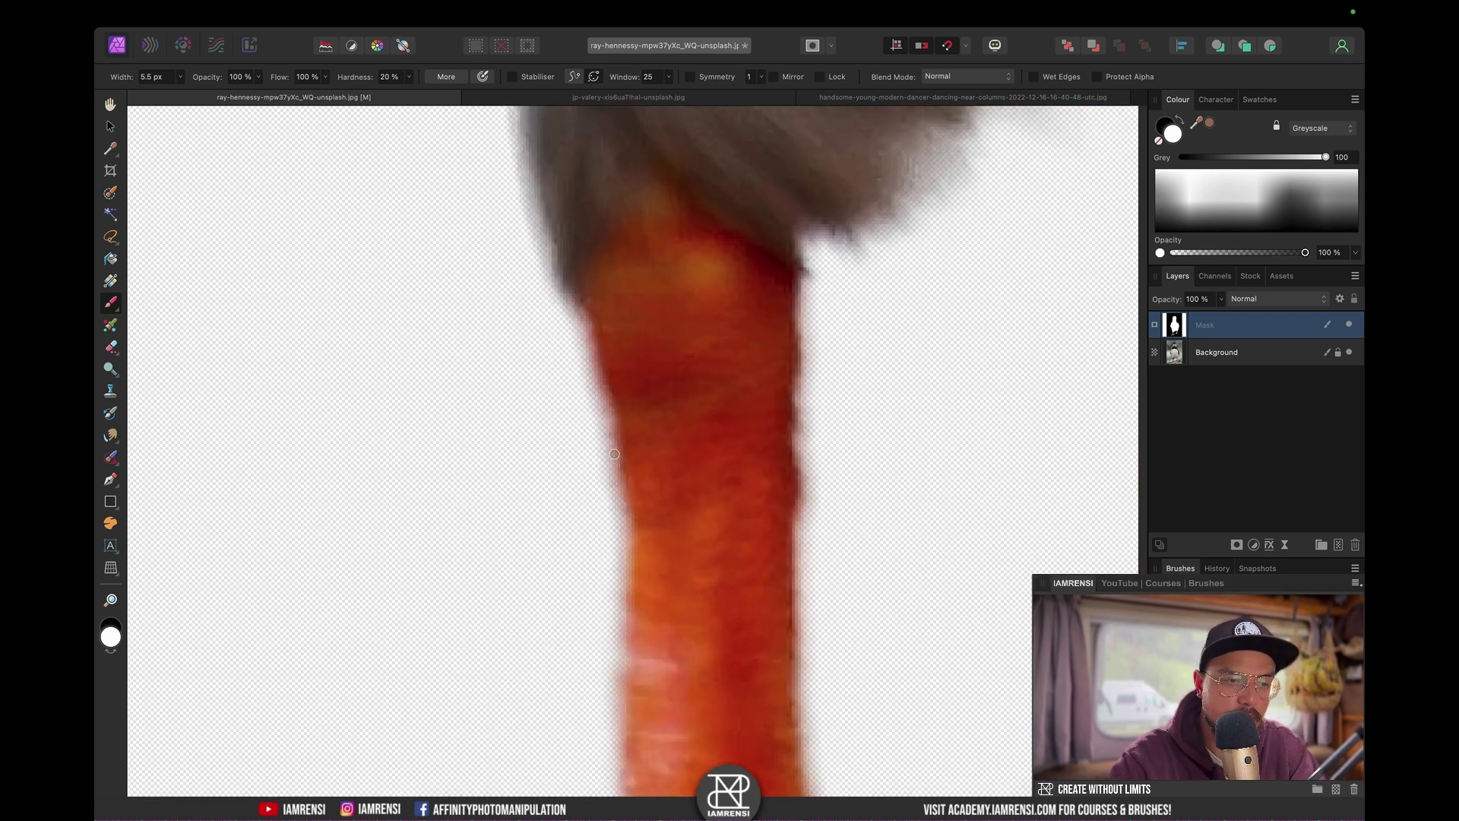
pyautogui.press('[')
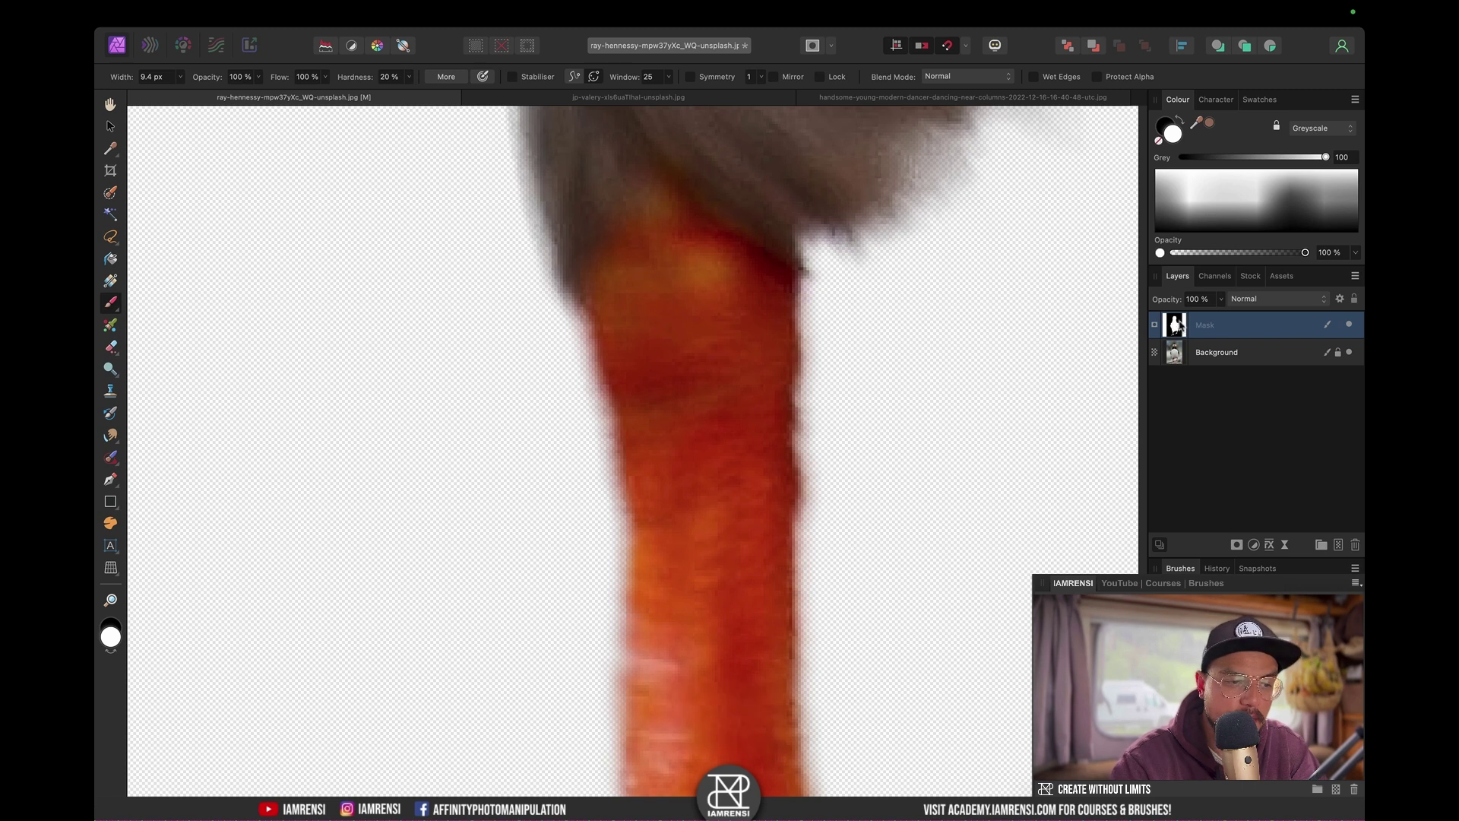
# Step: Display the mask layer on its own in black and white and inspect the transition along the lower body's left edge
pyautogui.press('super')
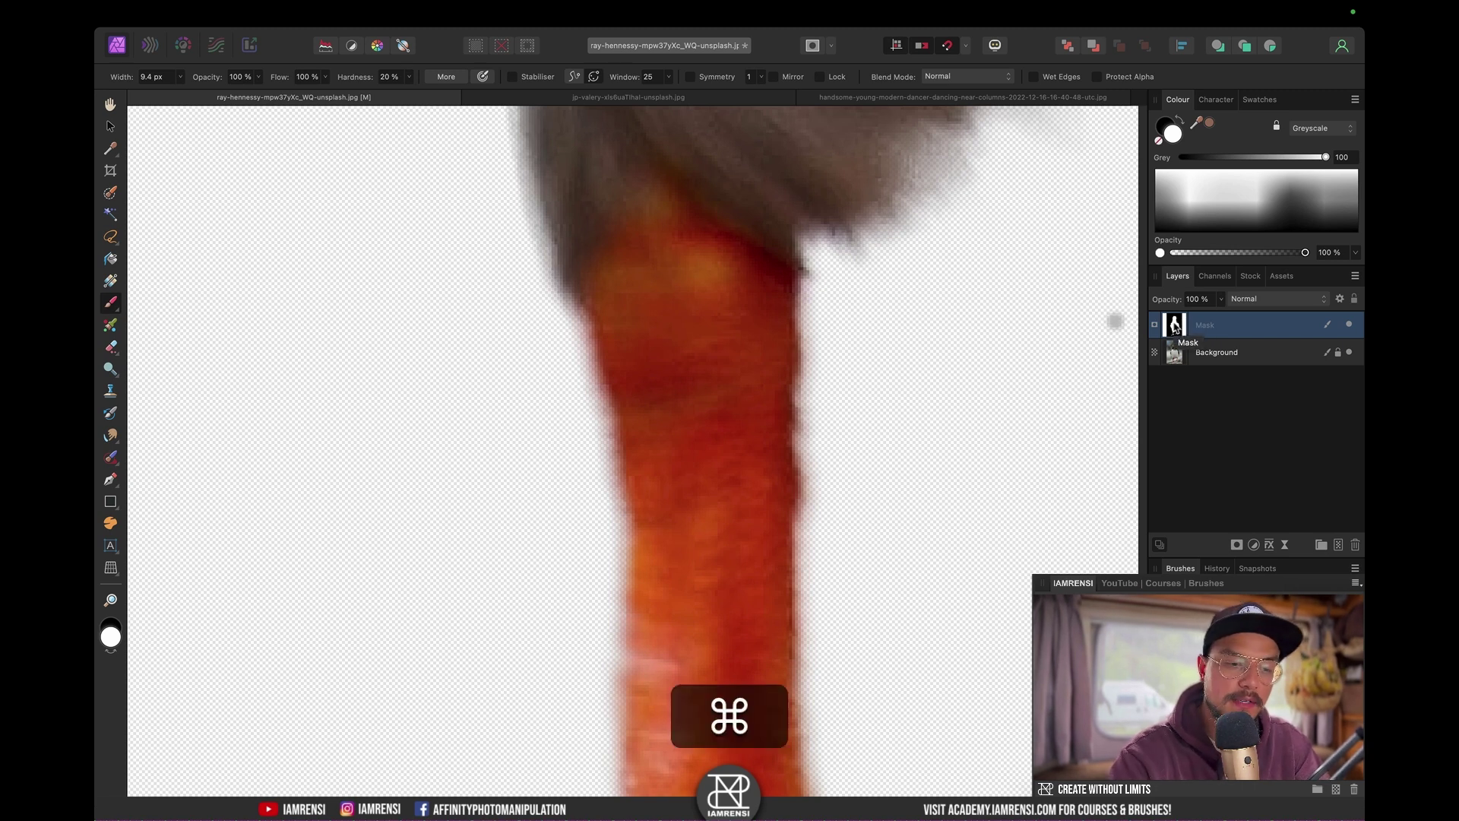
pyautogui.press('super+0')
pyautogui.press('alt')
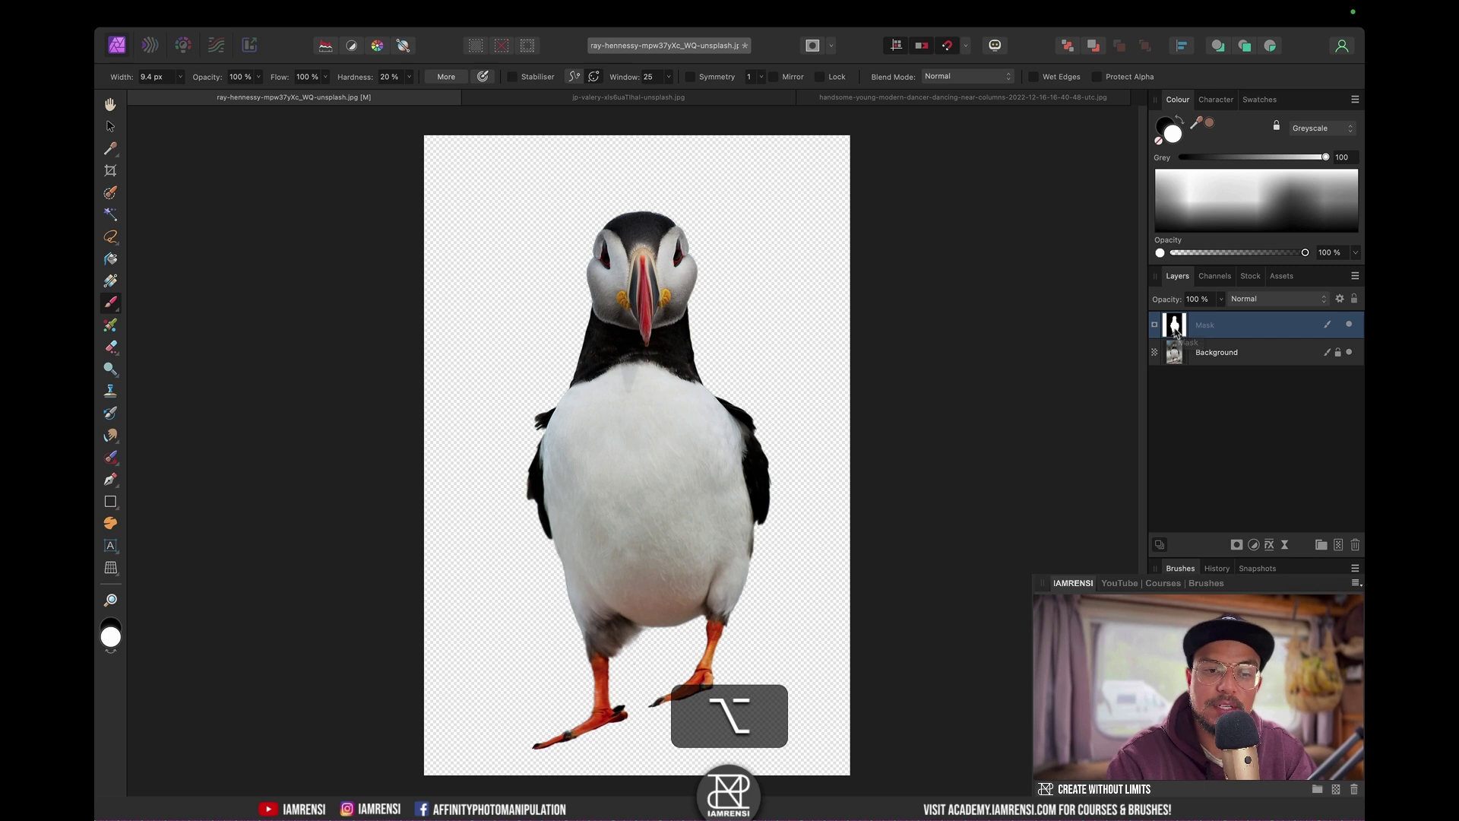
pyautogui.keyDown('alt'); pyautogui.click(1175, 329); pyautogui.keyUp('alt')
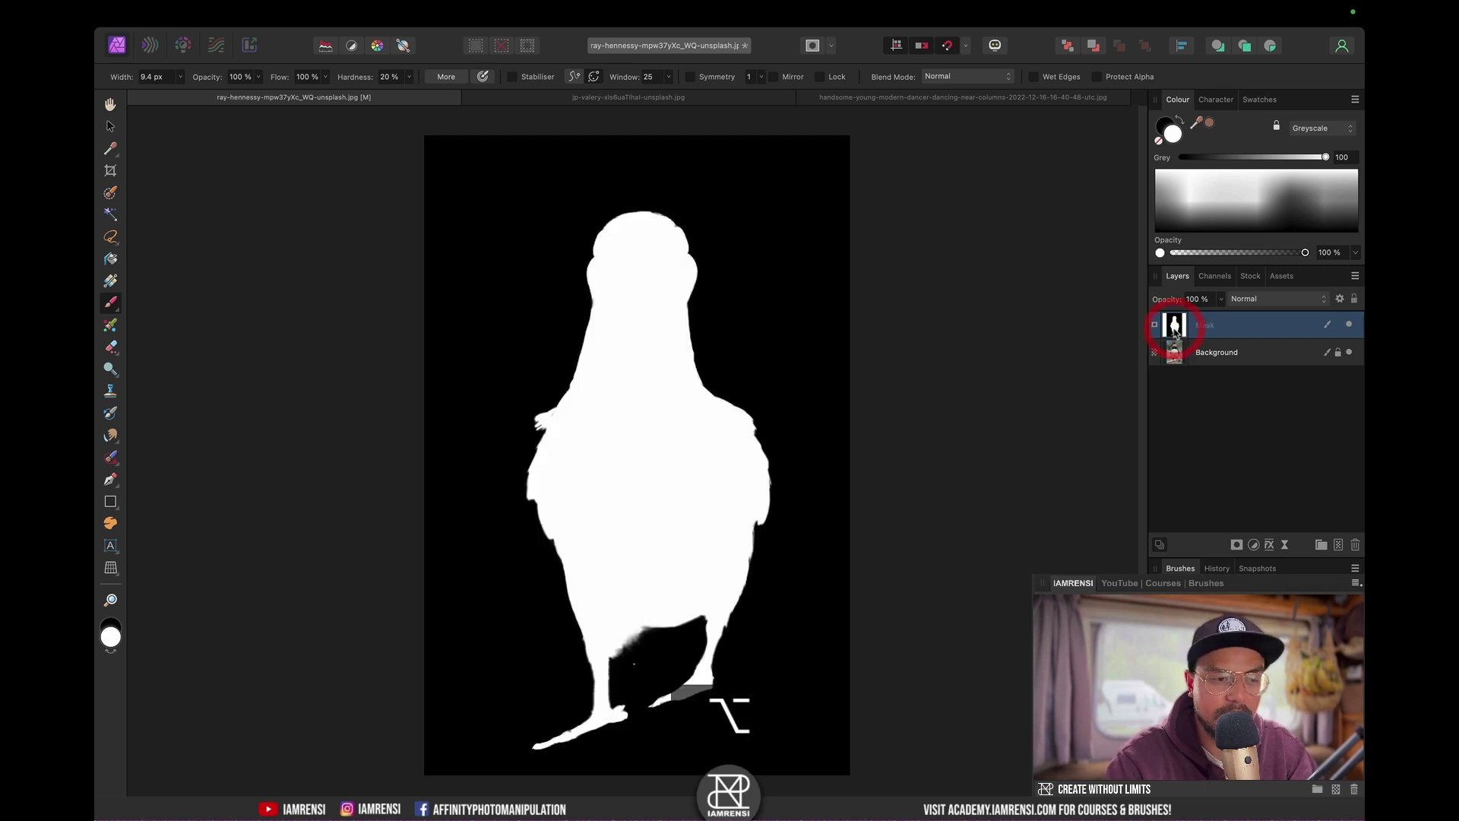
pyautogui.scroll(6, 555, 541)
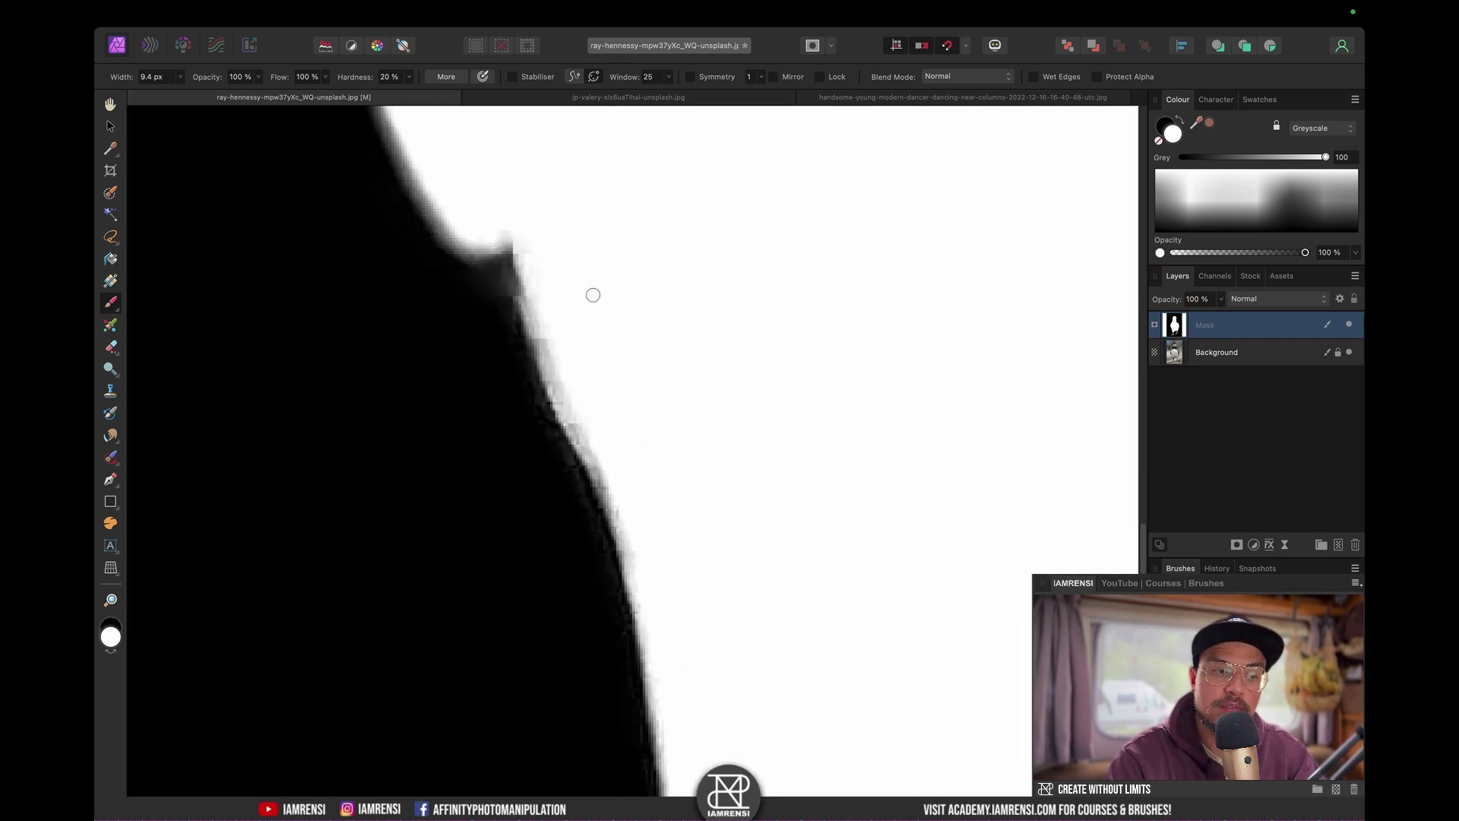
pyautogui.moveTo(540, 363); pyautogui.dragTo(536, 347)
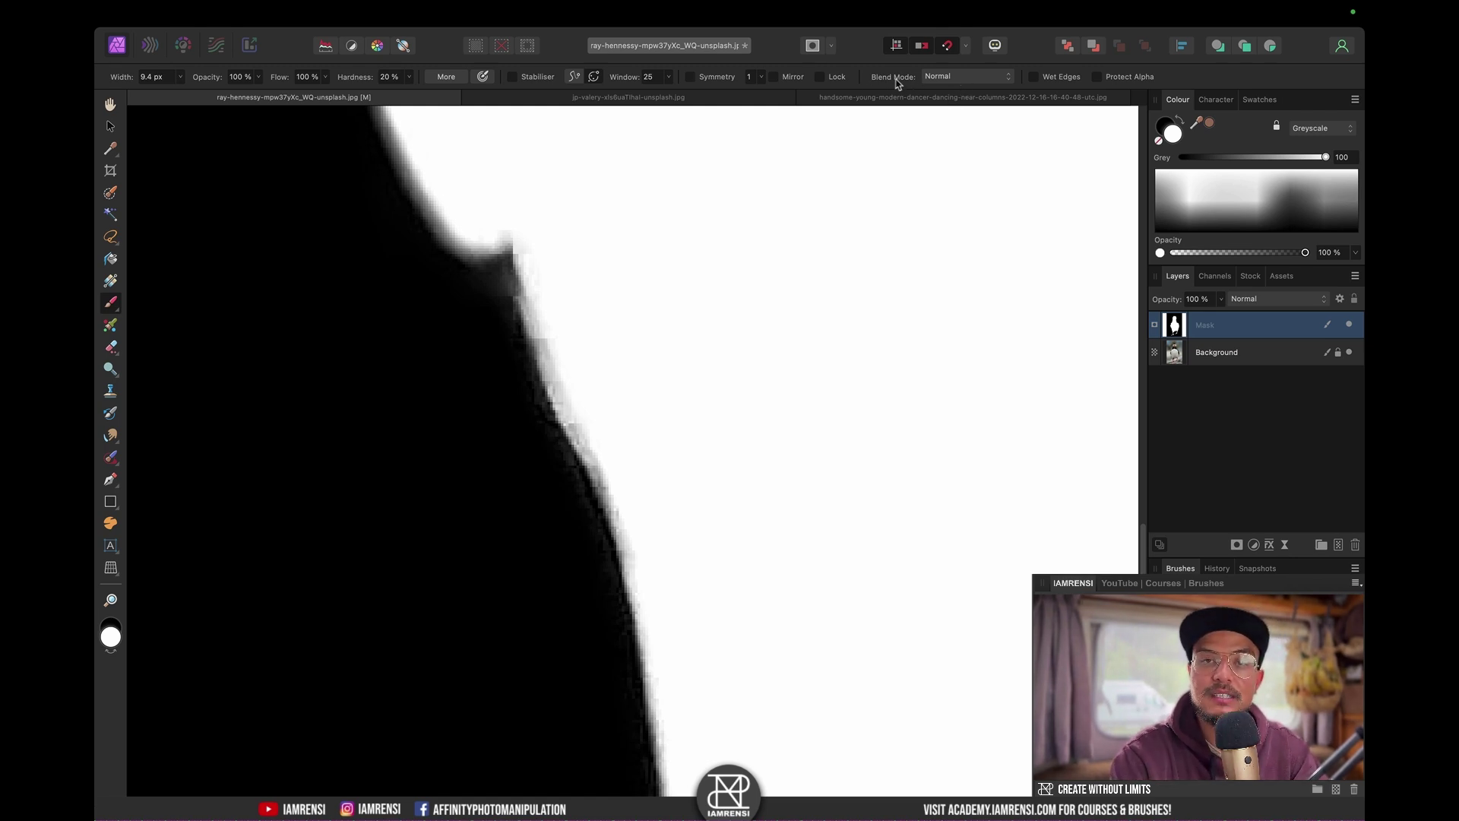
# Step: Set the paint brush's blend mode to Overlay and enlarge the brush to 76.2 px
pyautogui.click(946, 79)
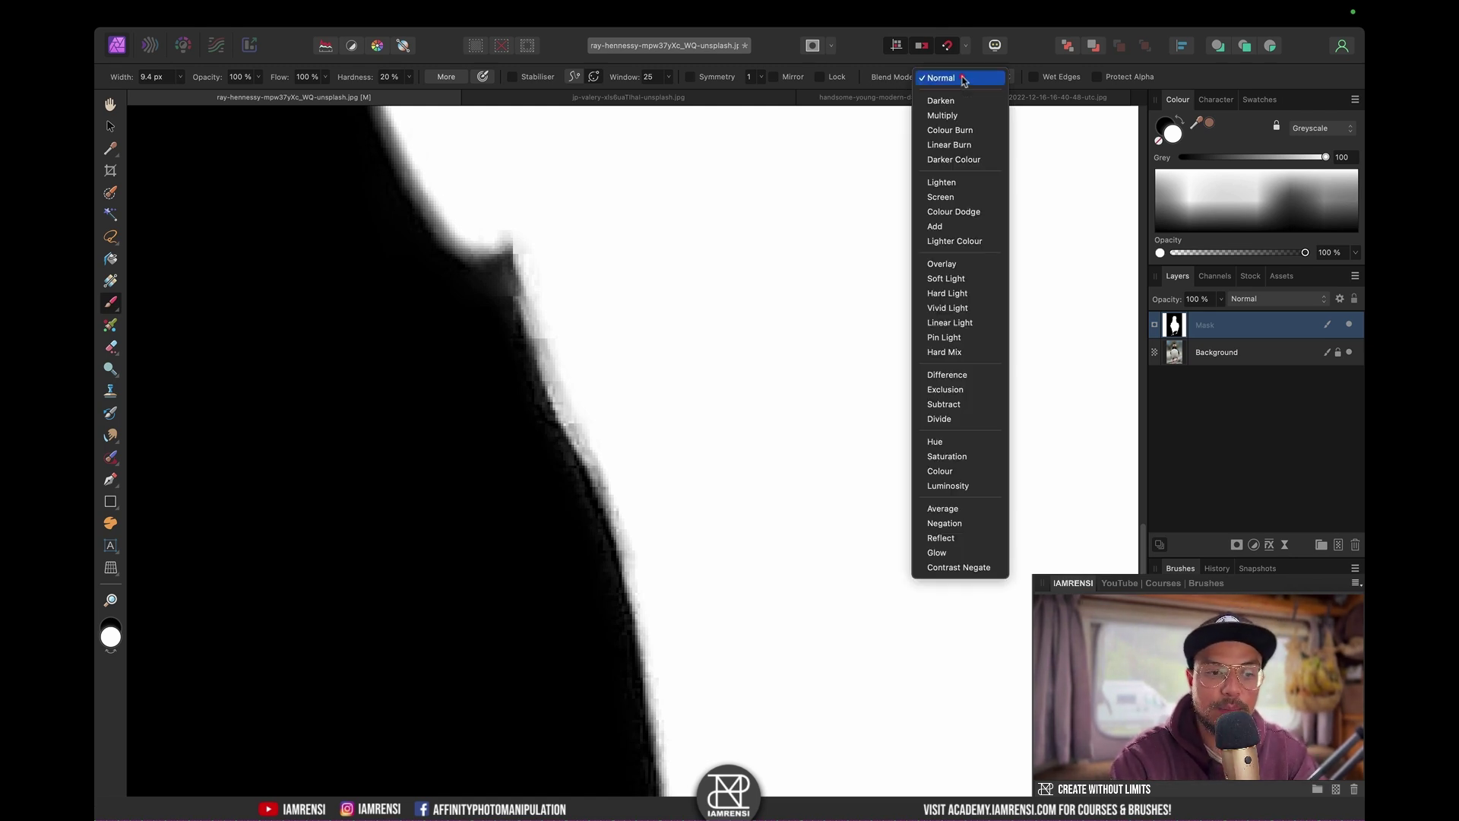
pyautogui.click(946, 260)
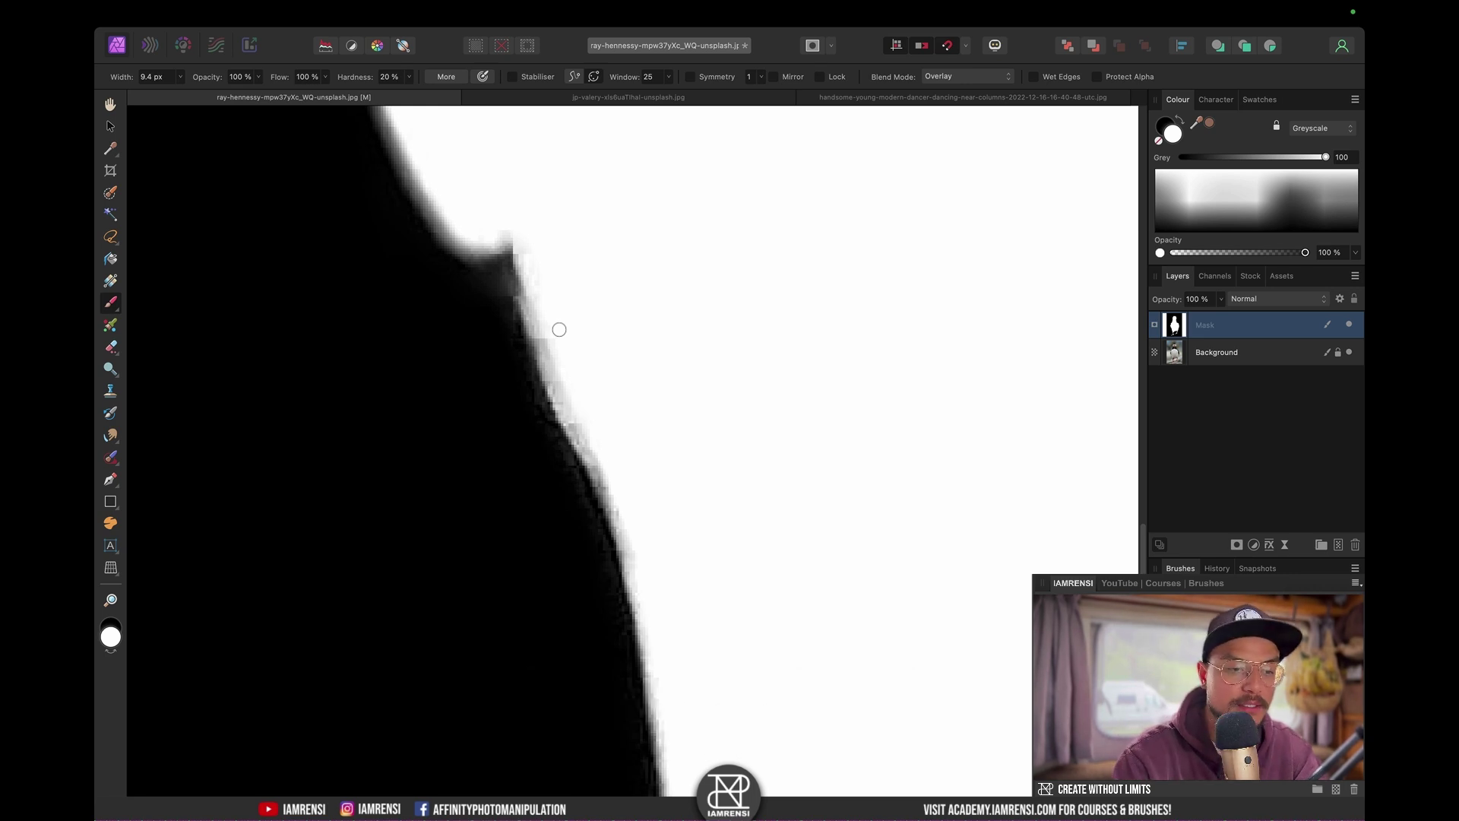
pyautogui.press(']')
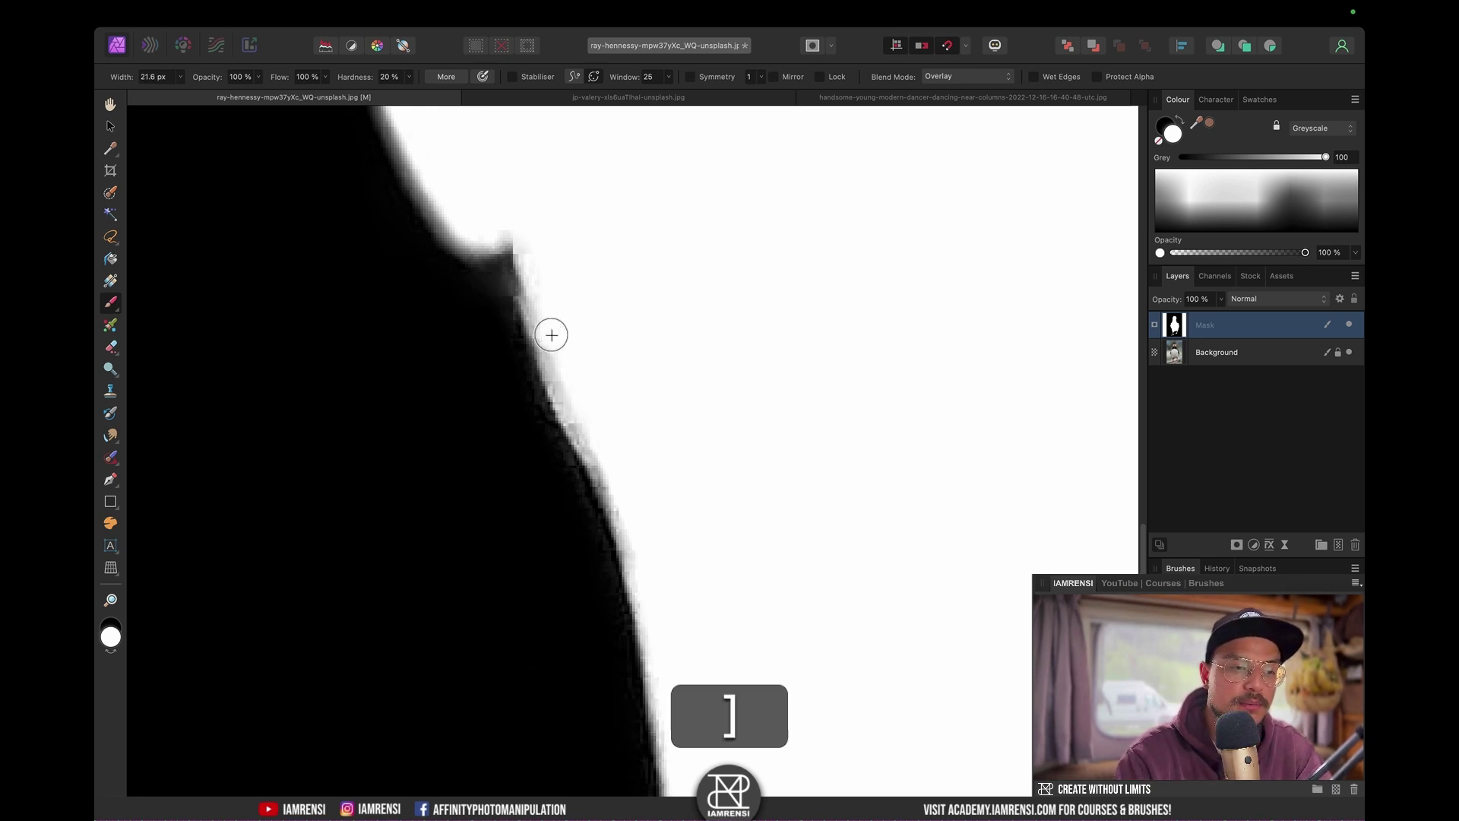
pyautogui.press(']')
pyautogui.press(']')
pyautogui.press(']')
pyautogui.press(']')
pyautogui.press(']')
pyautogui.press(']')
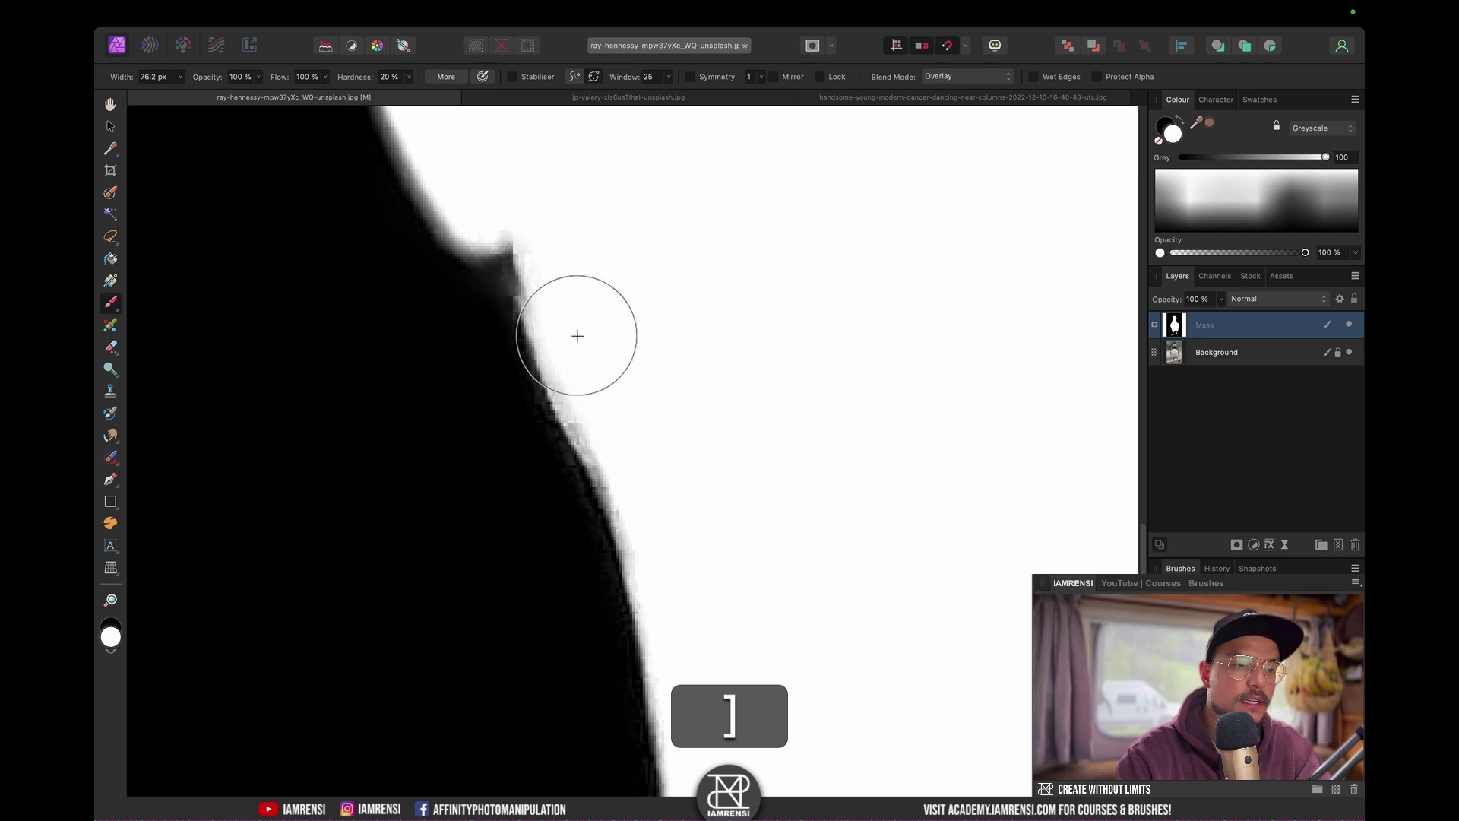
# Step: Paint white in Overlay mode on the mask over the grey pixels along the lower body's left edge
pyautogui.moveTo(578, 336)
pyautogui.mouseDown()
pyautogui.moveTo(504, 306)
pyautogui.moveTo(519, 294)
pyautogui.moveTo(535, 309)
pyautogui.moveTo(627, 529)
pyautogui.moveTo(575, 288)
pyautogui.moveTo(562, 284)
pyautogui.moveTo(567, 349)
pyautogui.moveTo(622, 464)
pyautogui.mouseUp()
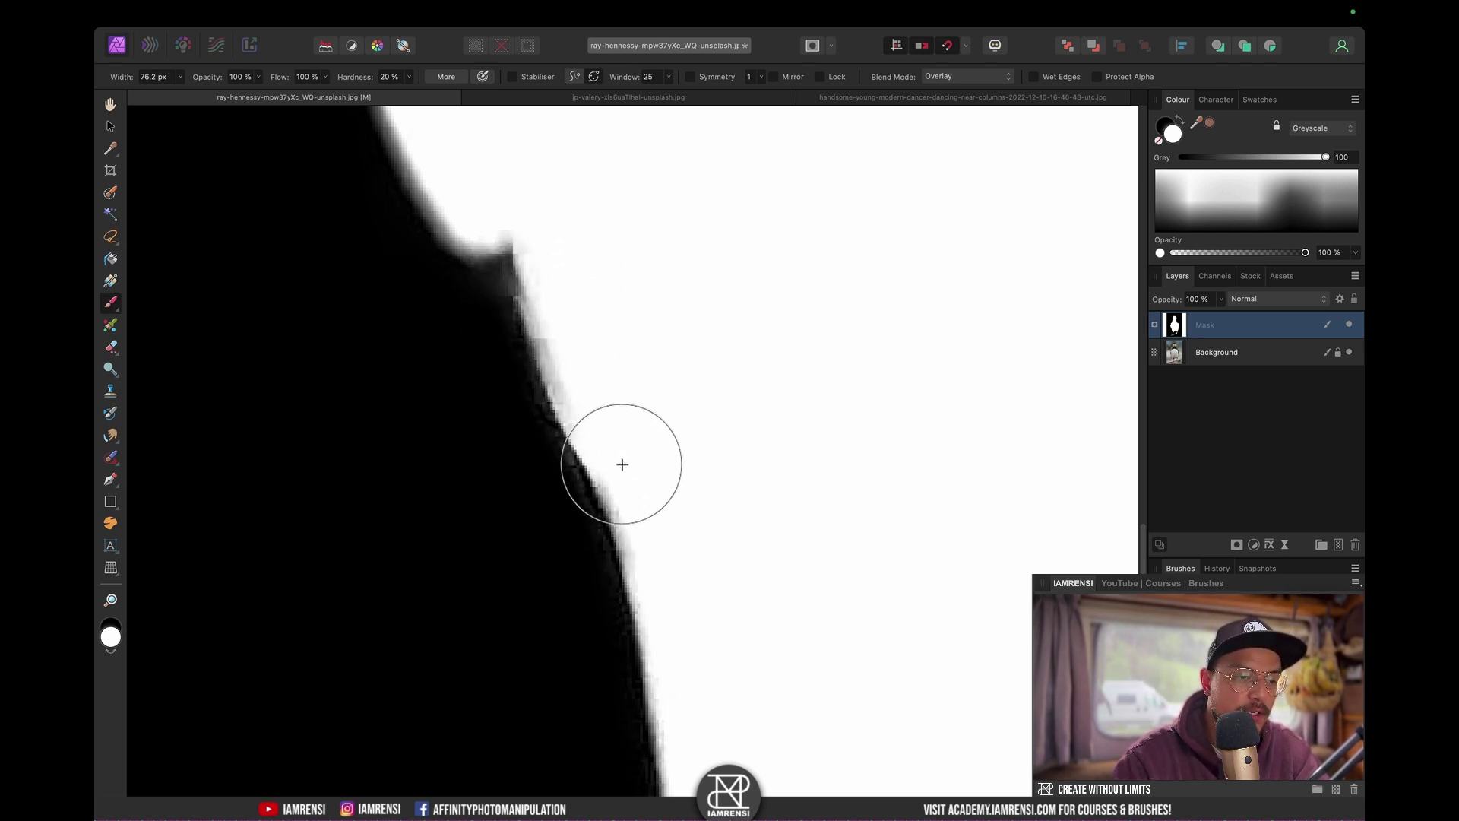
pyautogui.scroll(-3, 622, 464)
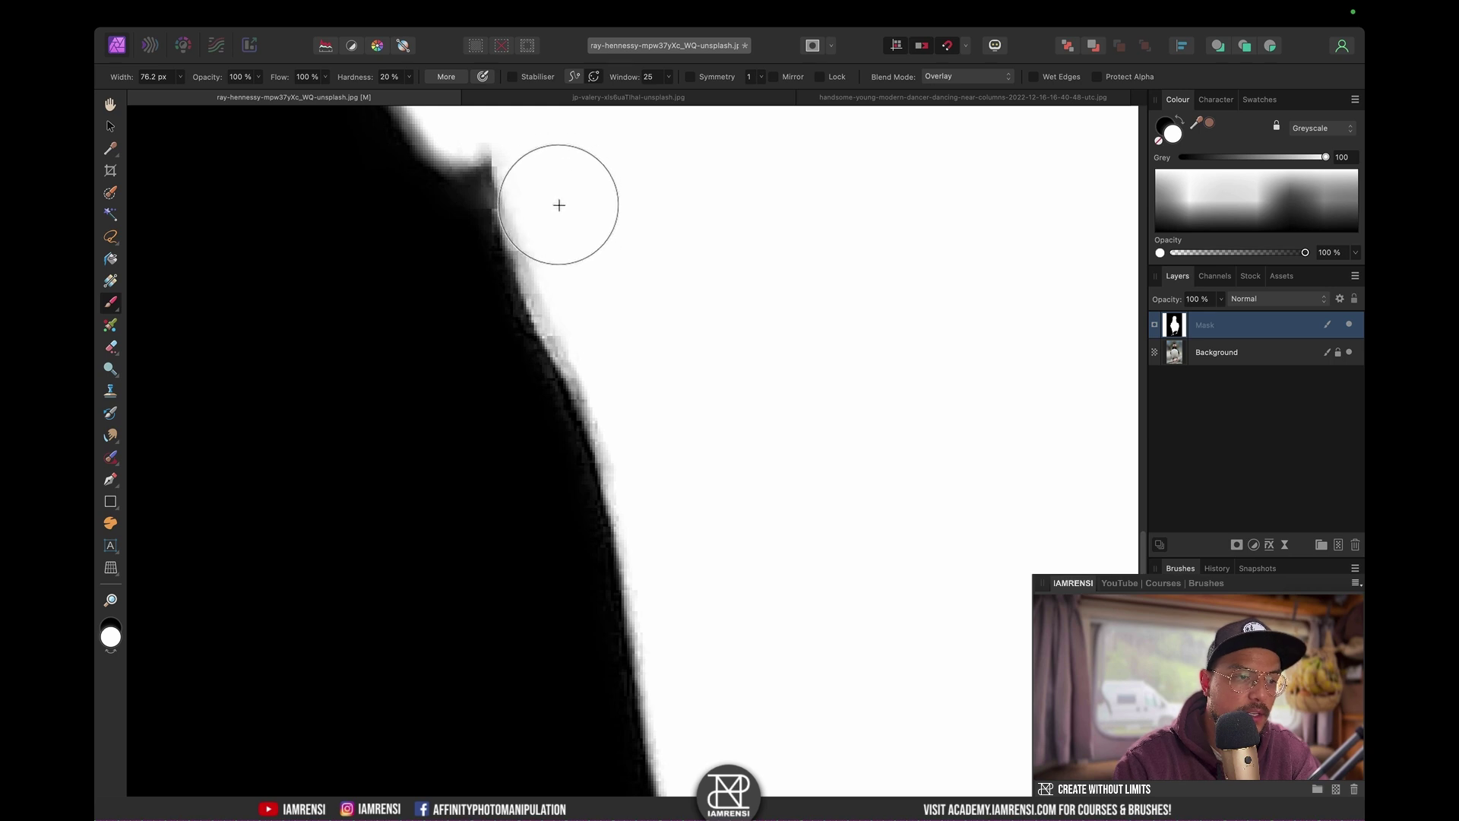
pyautogui.moveTo(559, 205)
pyautogui.mouseDown()
pyautogui.moveTo(598, 323)
pyautogui.moveTo(556, 242)
pyautogui.moveTo(552, 211)
pyautogui.moveTo(570, 281)
pyautogui.moveTo(562, 209)
pyautogui.mouseUp()
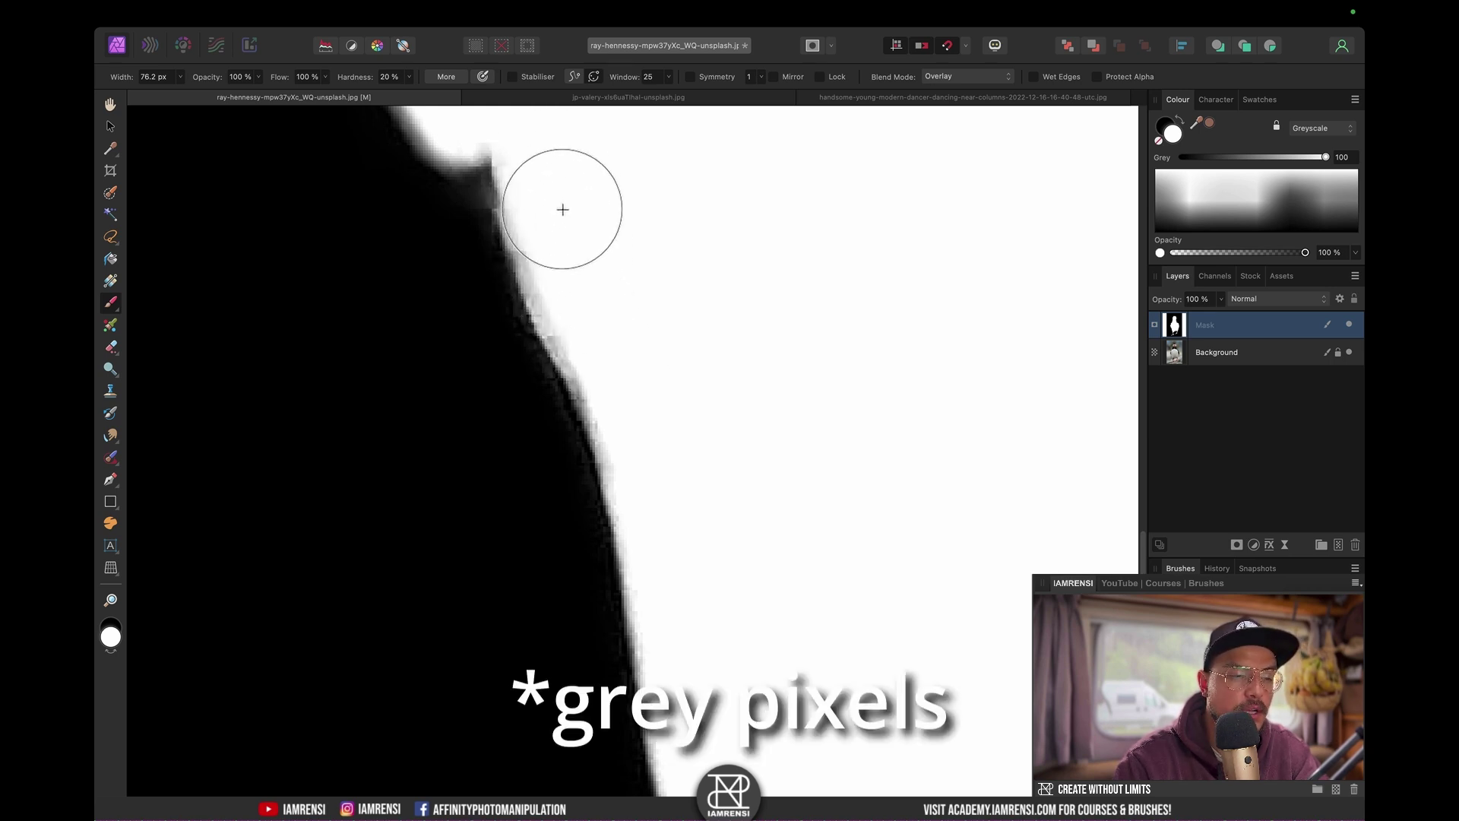
# Step: Reduce the brush to 24.4 px and paint white down the body's left edge on the mask to clean up its grey pixels
pyautogui.press('[')
pyautogui.press('[')
pyautogui.press('[')
pyautogui.press('[')
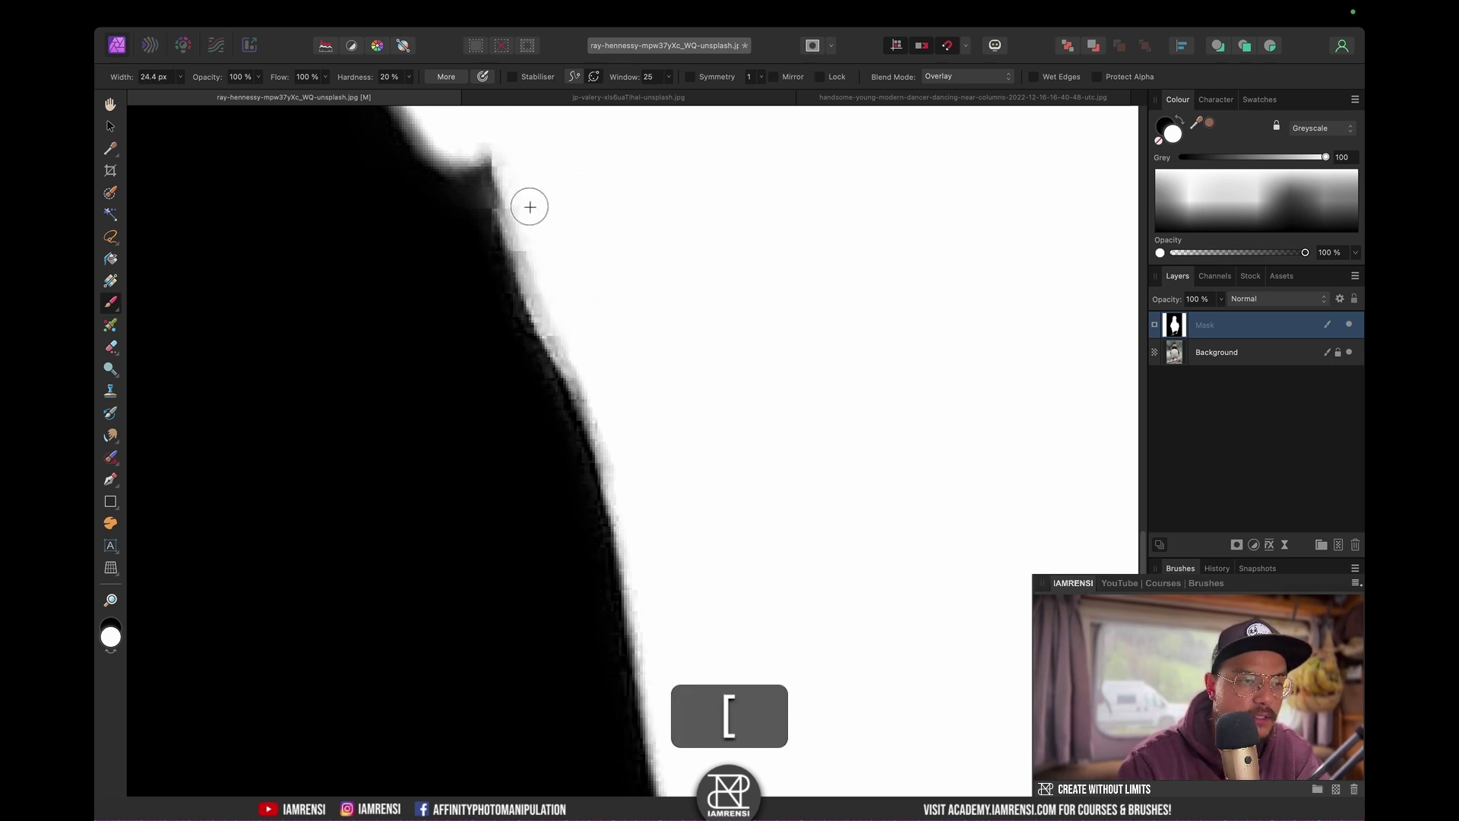
pyautogui.moveTo(512, 166)
pyautogui.mouseDown()
pyautogui.moveTo(550, 313)
pyautogui.moveTo(644, 529)
pyautogui.moveTo(637, 518)
pyautogui.moveTo(681, 730)
pyautogui.moveTo(663, 654)
pyautogui.moveTo(668, 738)
pyautogui.mouseUp()
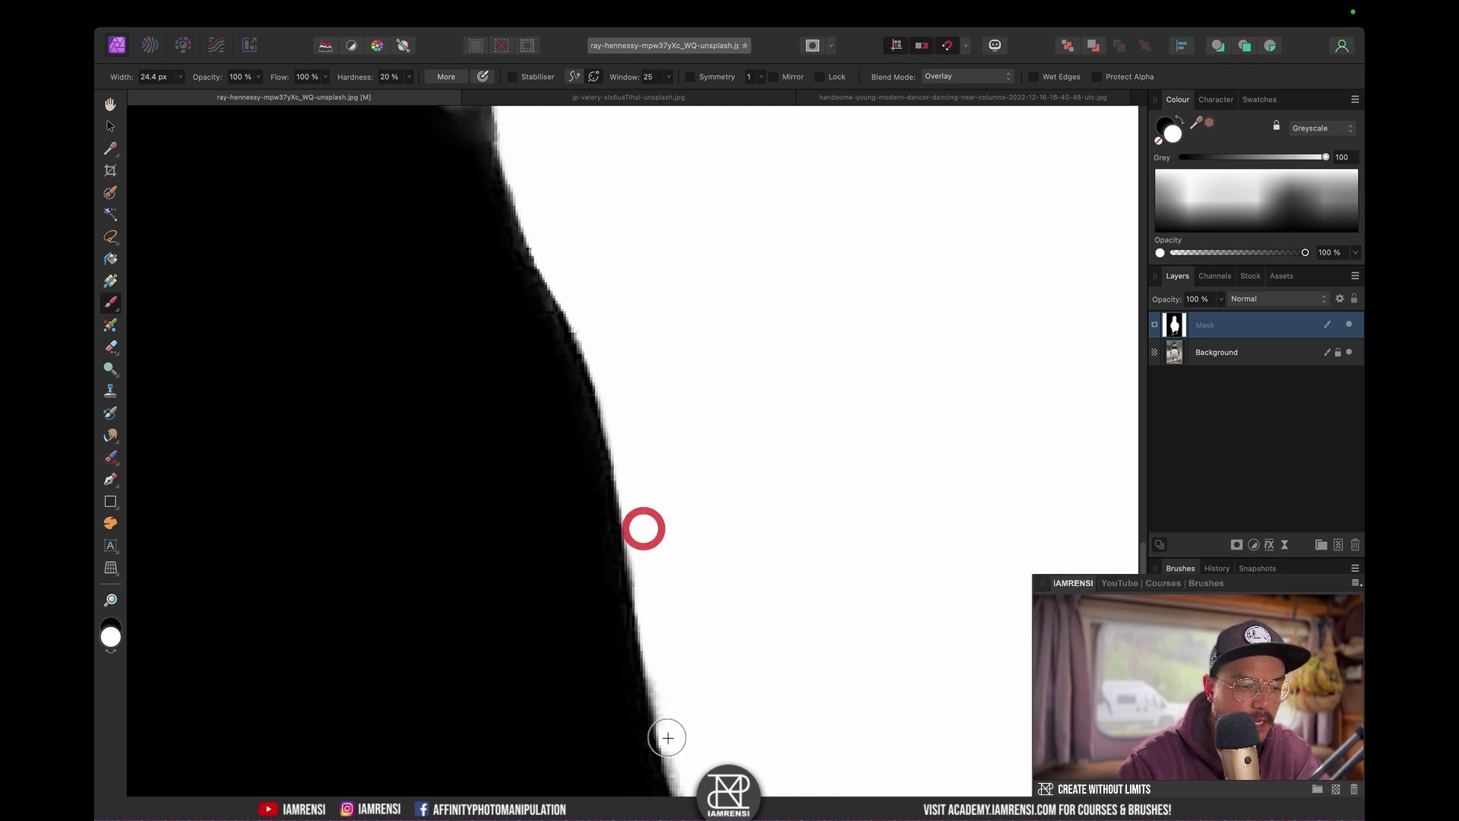
pyautogui.scroll(3, 668, 738)
pyautogui.moveTo(641, 335)
pyautogui.mouseDown()
pyautogui.moveTo(703, 603)
pyautogui.moveTo(770, 754)
pyautogui.mouseUp()
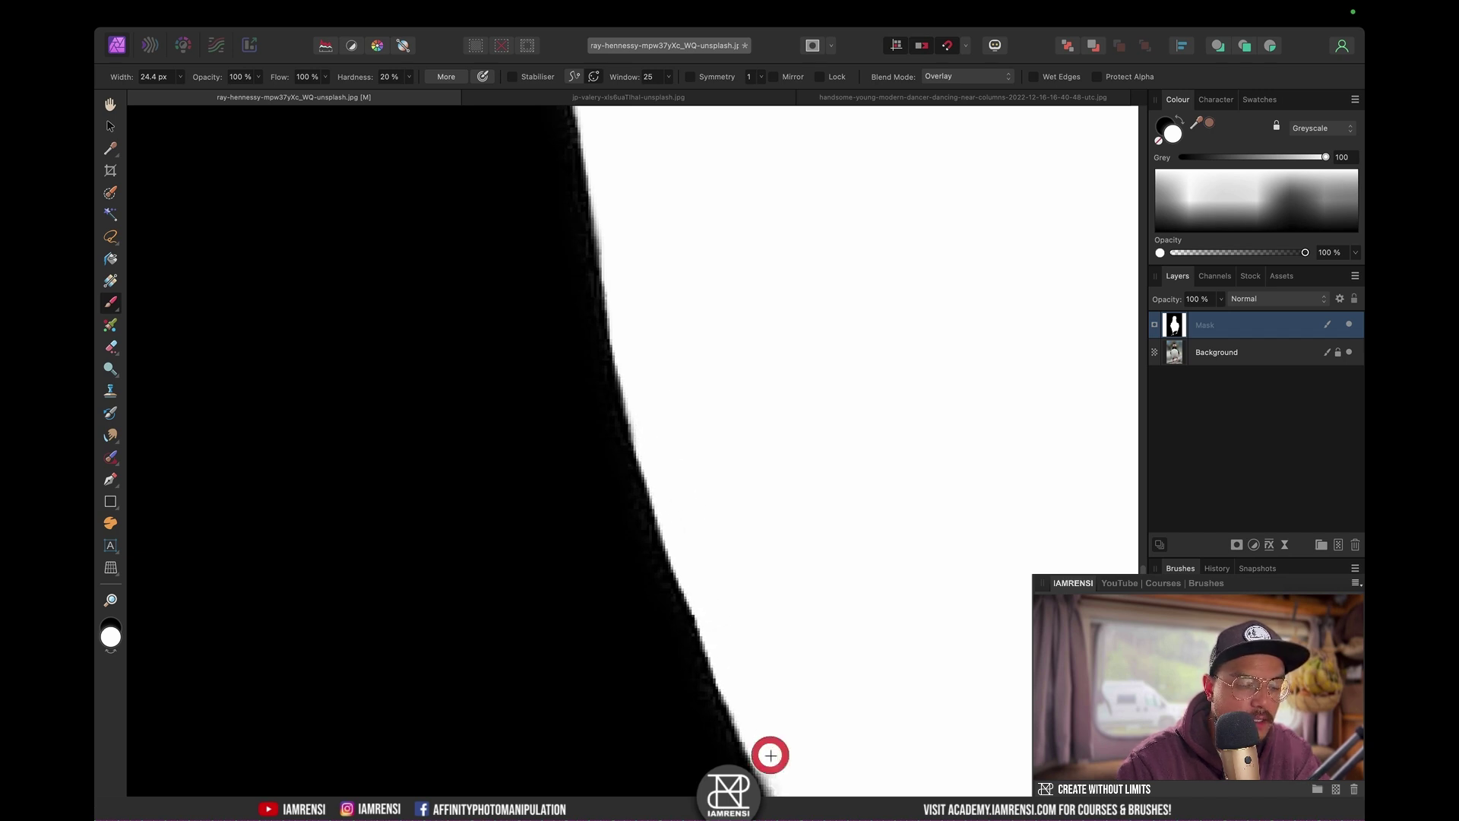
# Step: Paint white on the mask along the outer edge of the thigh and down the left leg's outer side
pyautogui.scroll(5, 769, 754)
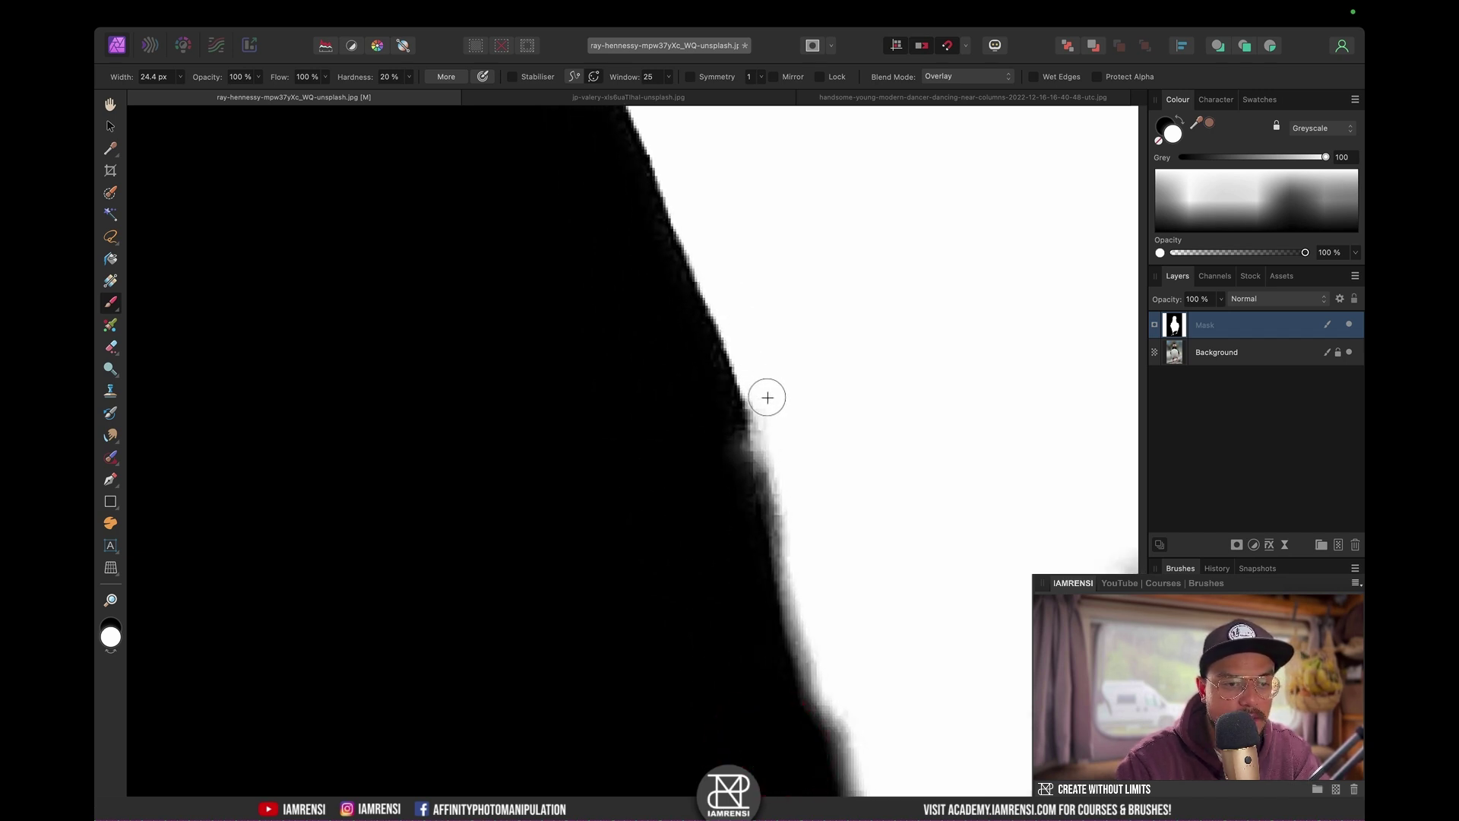
pyautogui.moveTo(767, 398)
pyautogui.mouseDown()
pyautogui.moveTo(802, 593)
pyautogui.moveTo(866, 752)
pyautogui.mouseUp()
pyautogui.scroll(5, 866, 752)
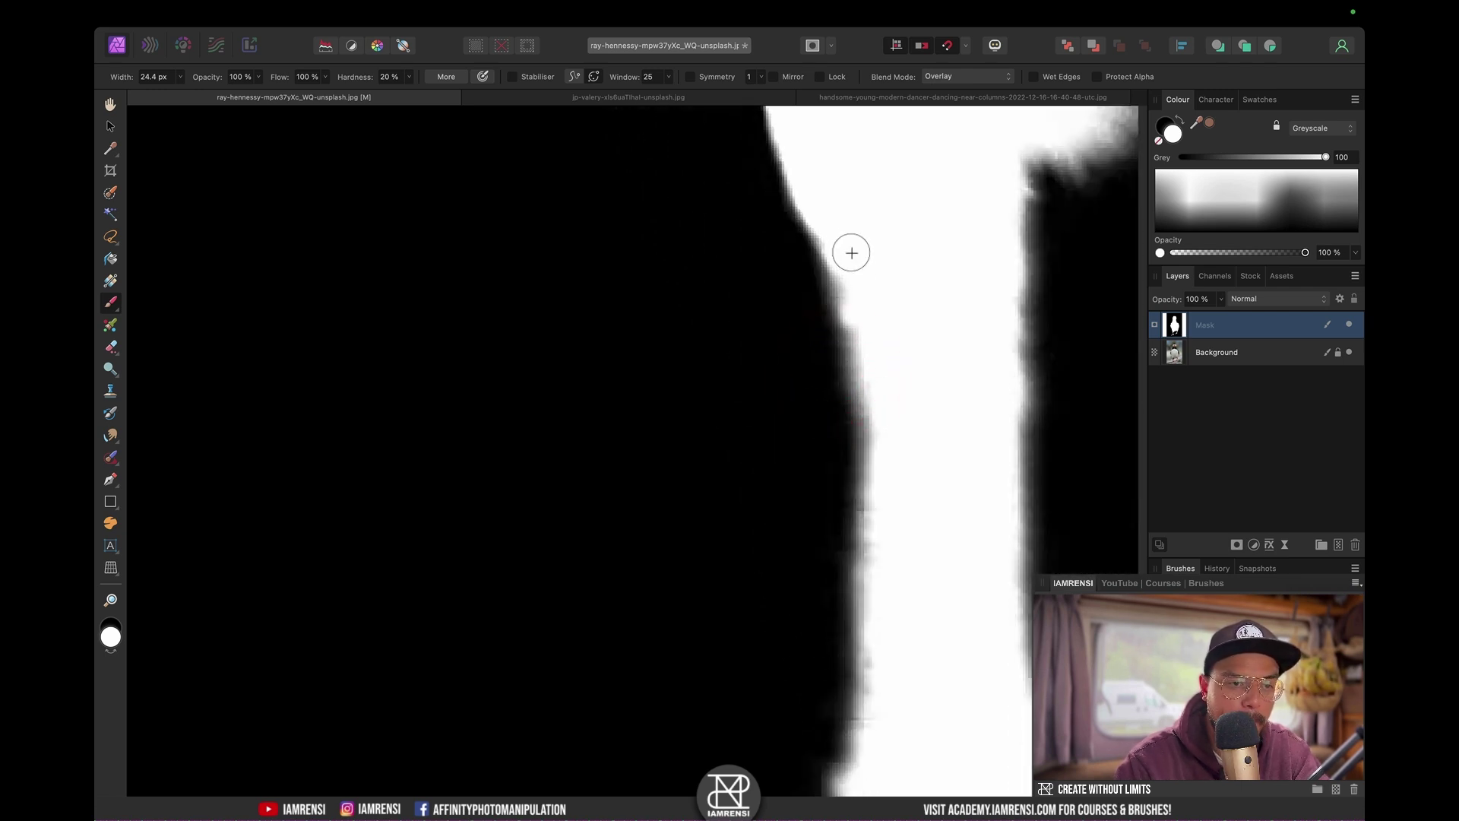
pyautogui.moveTo(851, 252)
pyautogui.mouseDown()
pyautogui.moveTo(883, 407)
pyautogui.moveTo(883, 386)
pyautogui.moveTo(891, 594)
pyautogui.moveTo(884, 517)
pyautogui.moveTo(875, 719)
pyautogui.mouseUp()
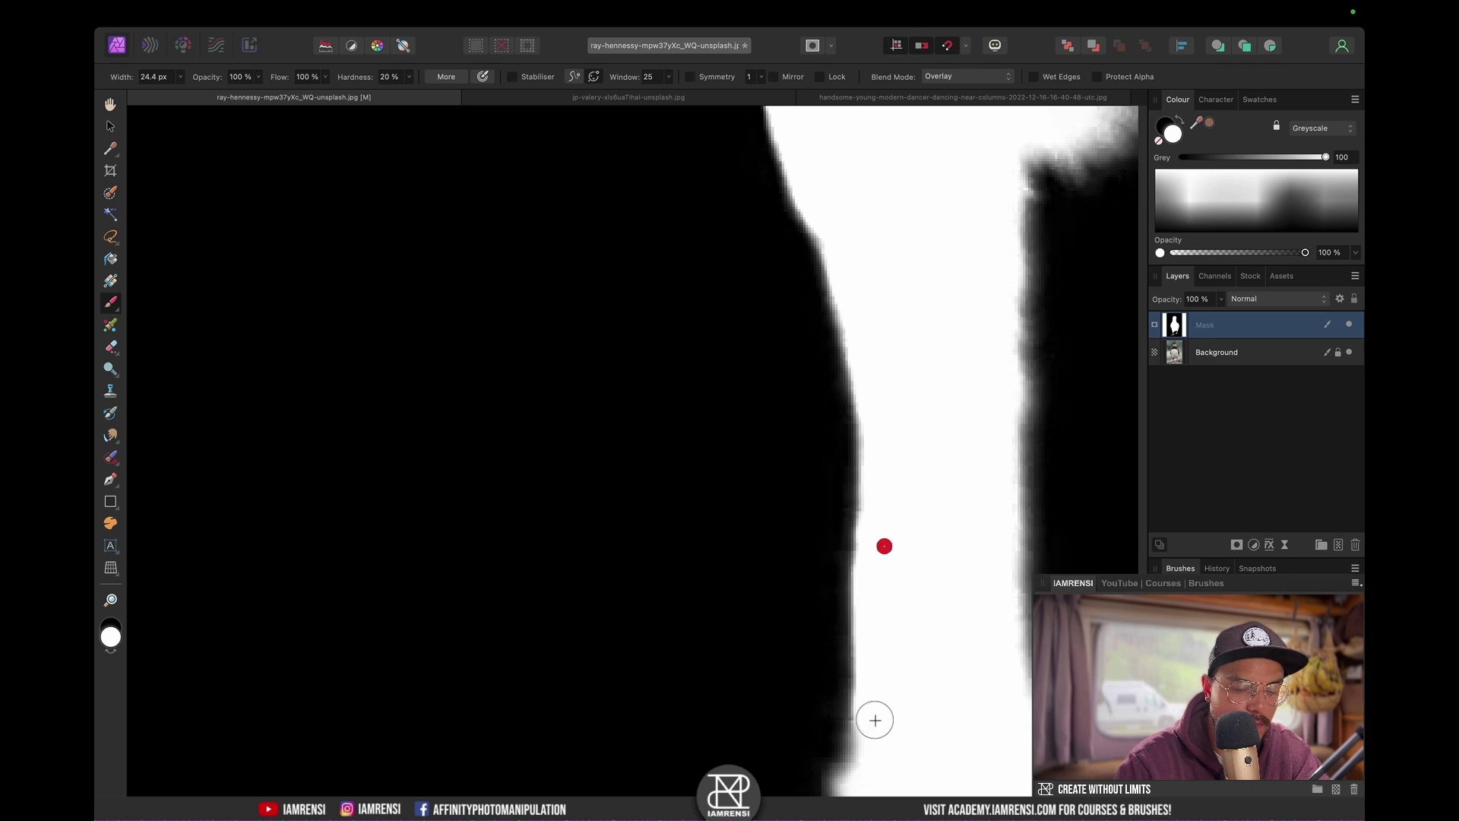
# Step: Paint white on the mask around the left ankle and foot, and along the belly edge between the legs
pyautogui.scroll(-5, 874, 720)
pyautogui.moveTo(886, 547)
pyautogui.mouseDown()
pyautogui.moveTo(882, 499)
pyautogui.moveTo(873, 569)
pyautogui.mouseUp()
pyautogui.scroll(-2, 873, 570)
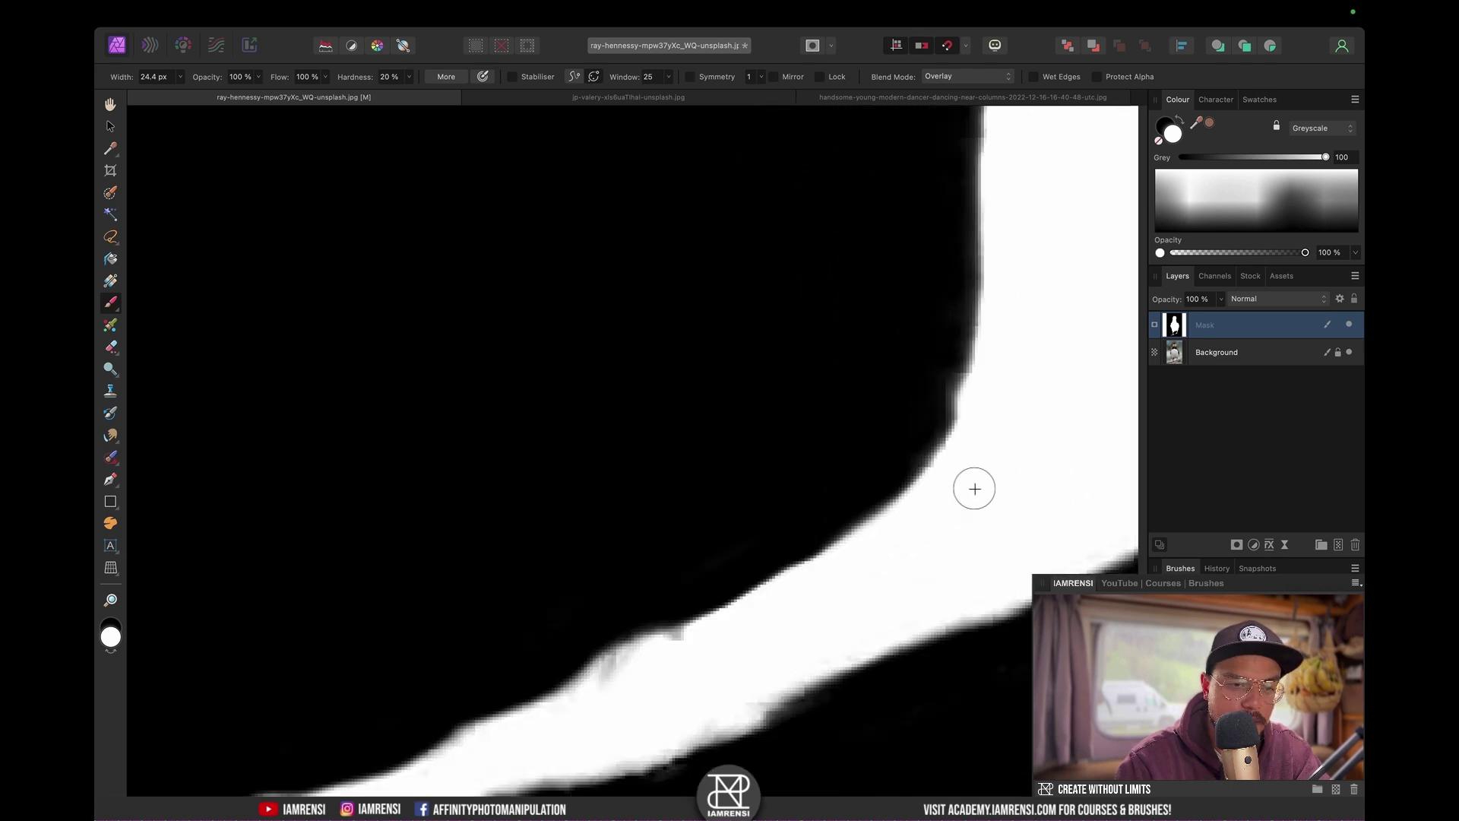
pyautogui.moveTo(713, 661)
pyautogui.mouseDown()
pyautogui.moveTo(595, 694)
pyautogui.moveTo(469, 645)
pyautogui.mouseUp()
pyautogui.scroll(-3, 664, 677)
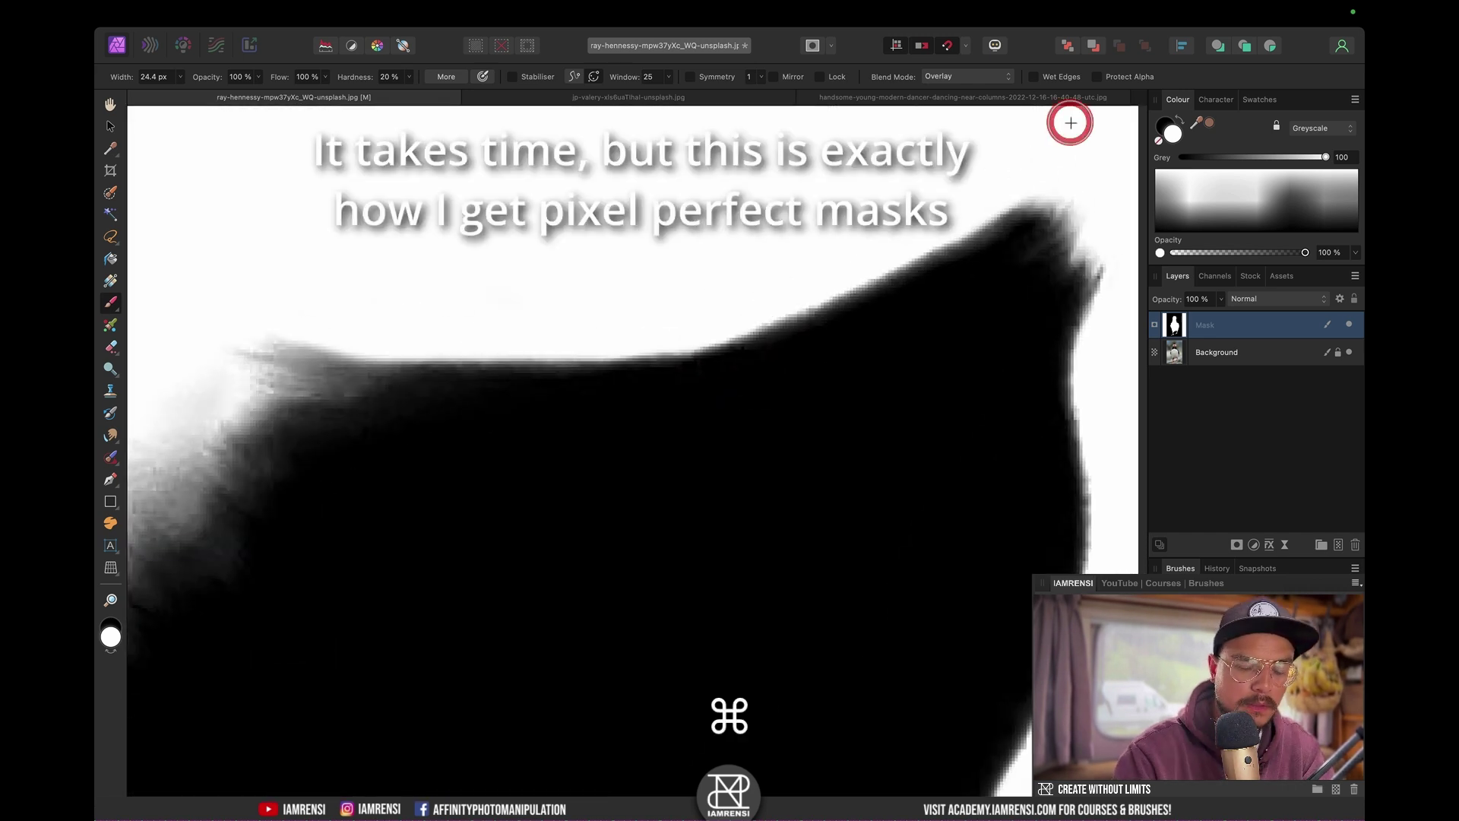
# Step: Return to the normal colour view with the Background layer selected and examine the puffin's leg, foot and neck edges
pyautogui.press('super+0')
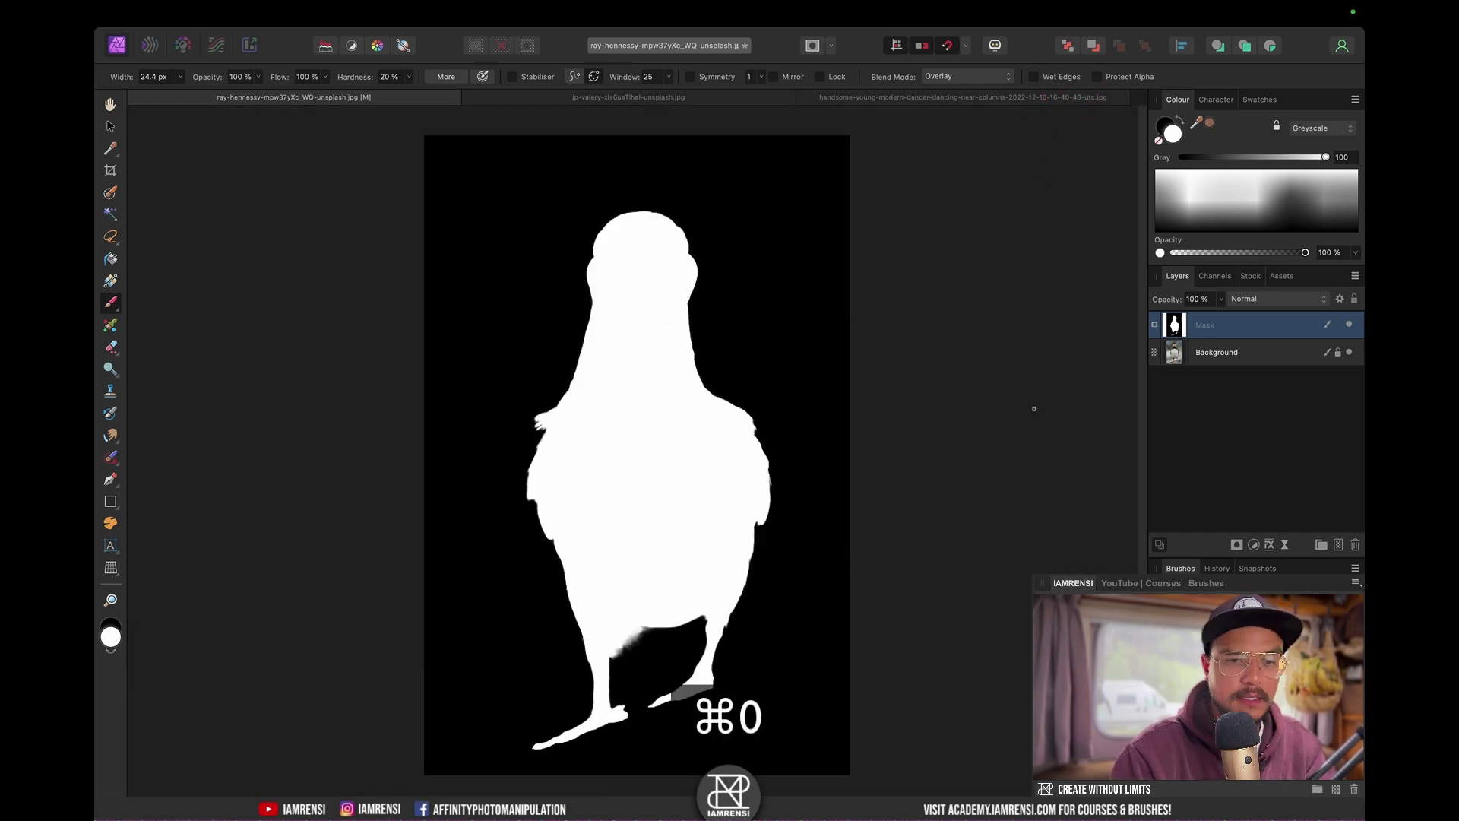
pyautogui.click(1218, 353)
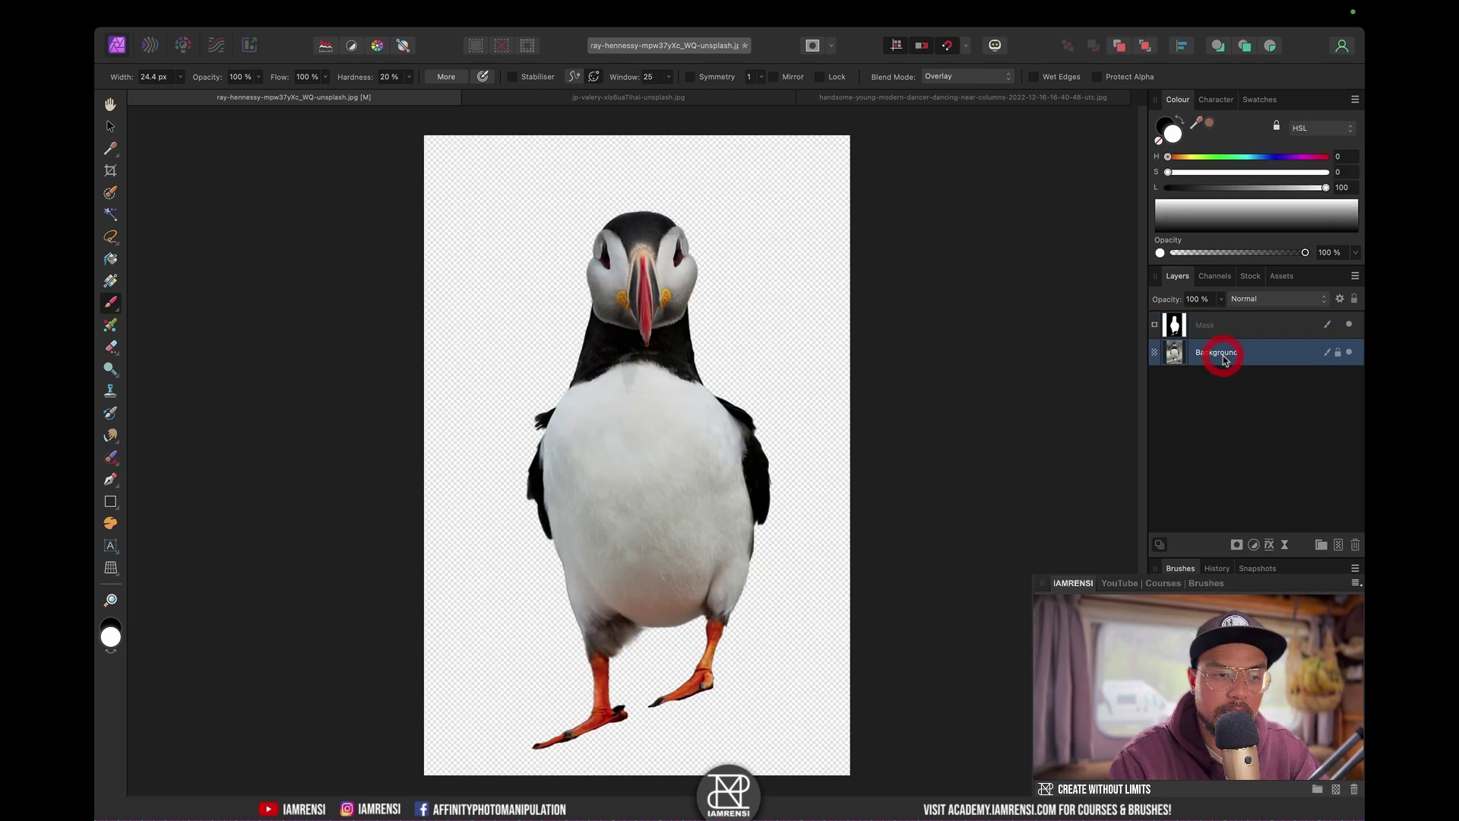
pyautogui.scroll(5, 589, 691)
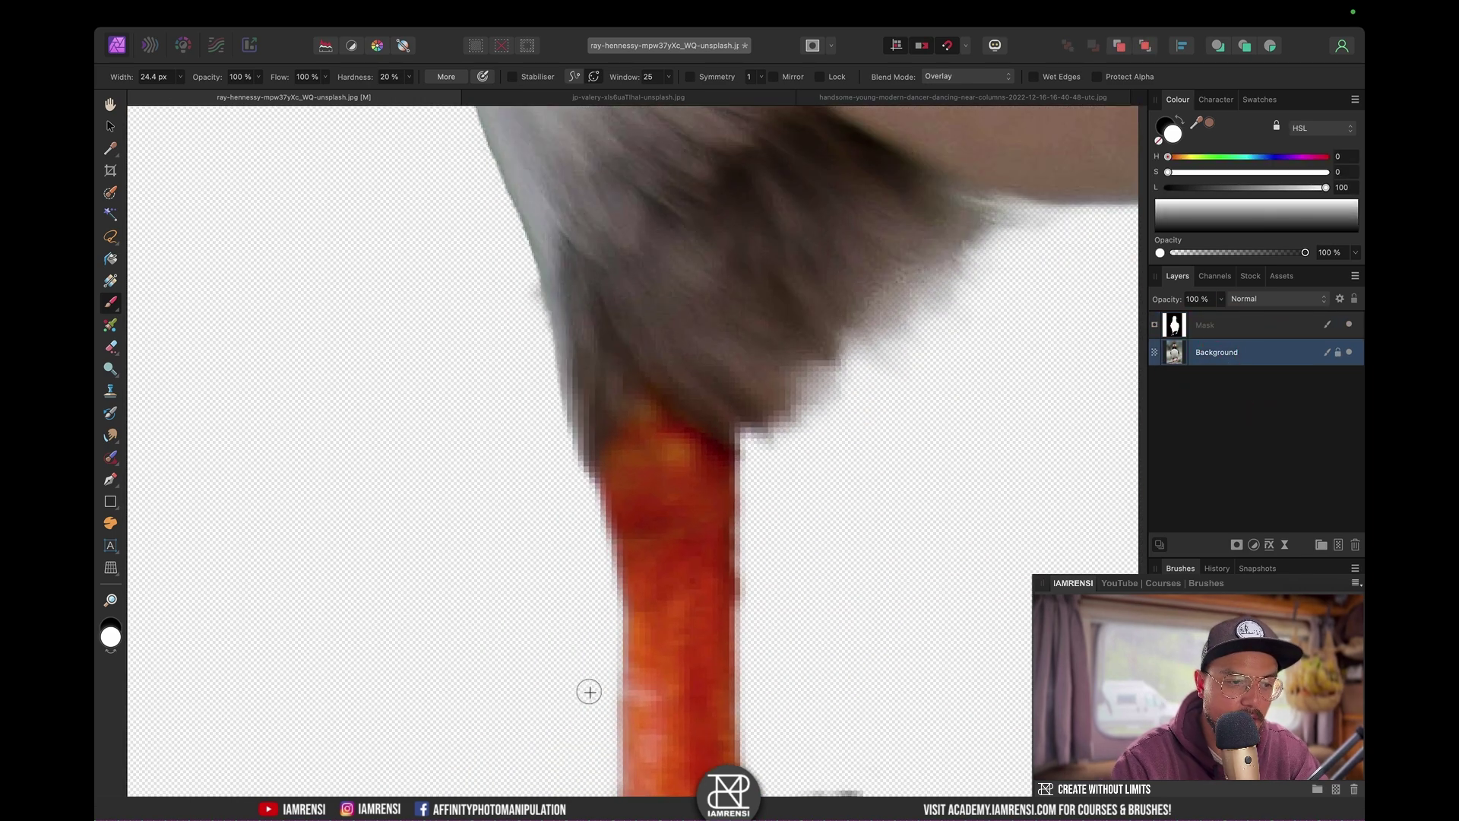
pyautogui.scroll(-5, 553, 256)
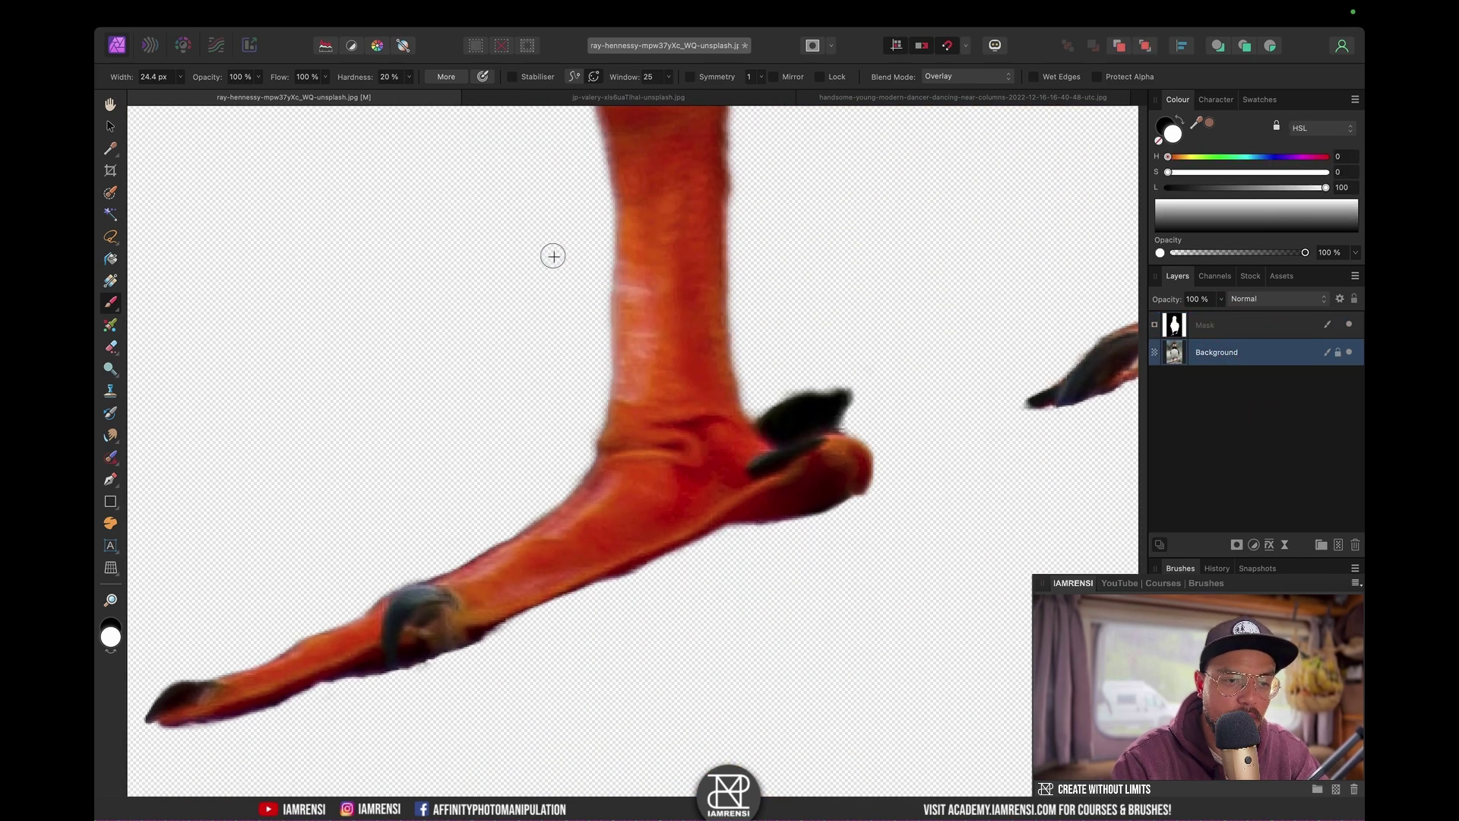
pyautogui.scroll(10, 553, 256)
pyautogui.scroll(10, 554, 256)
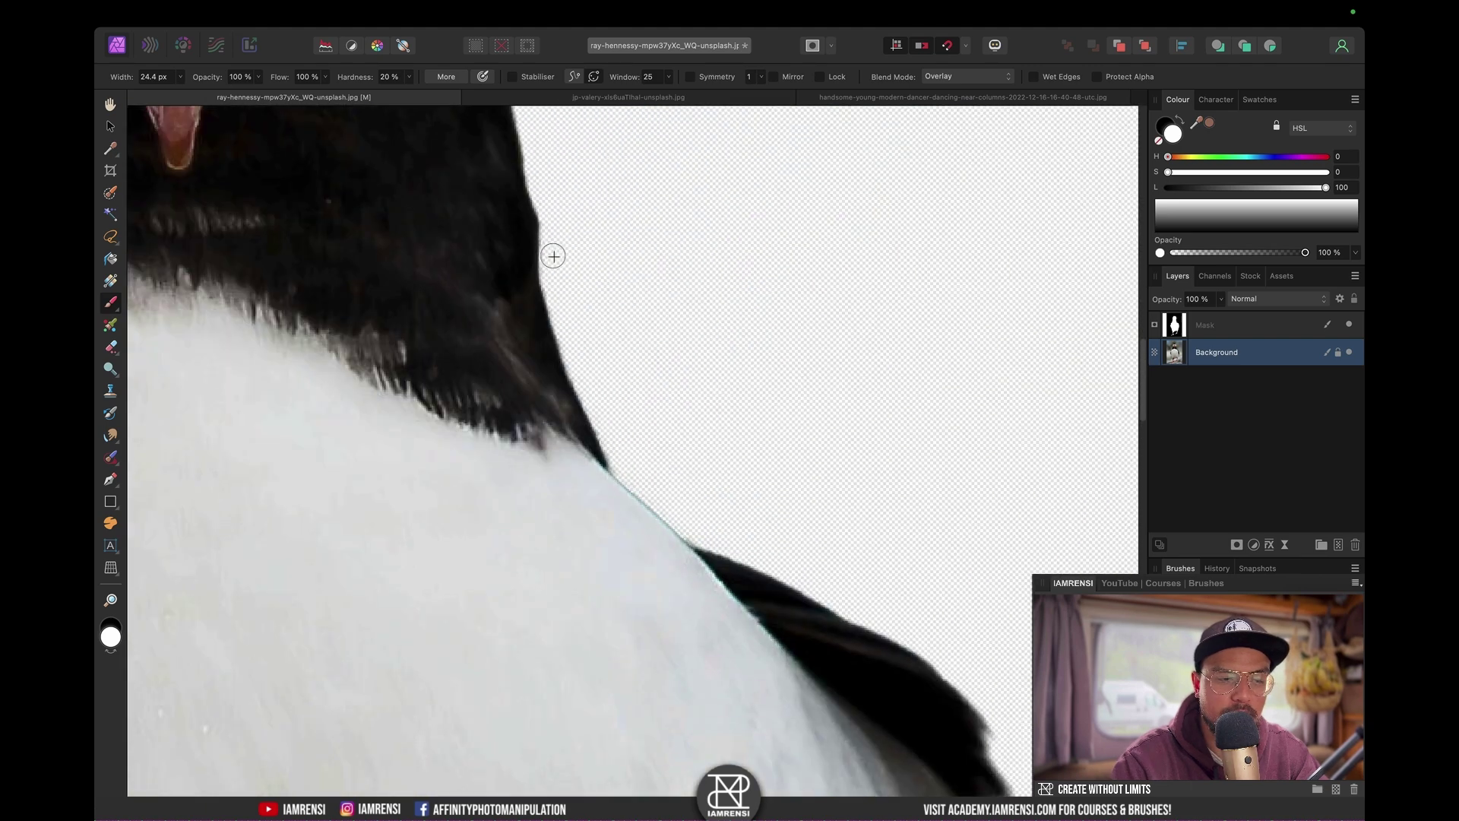